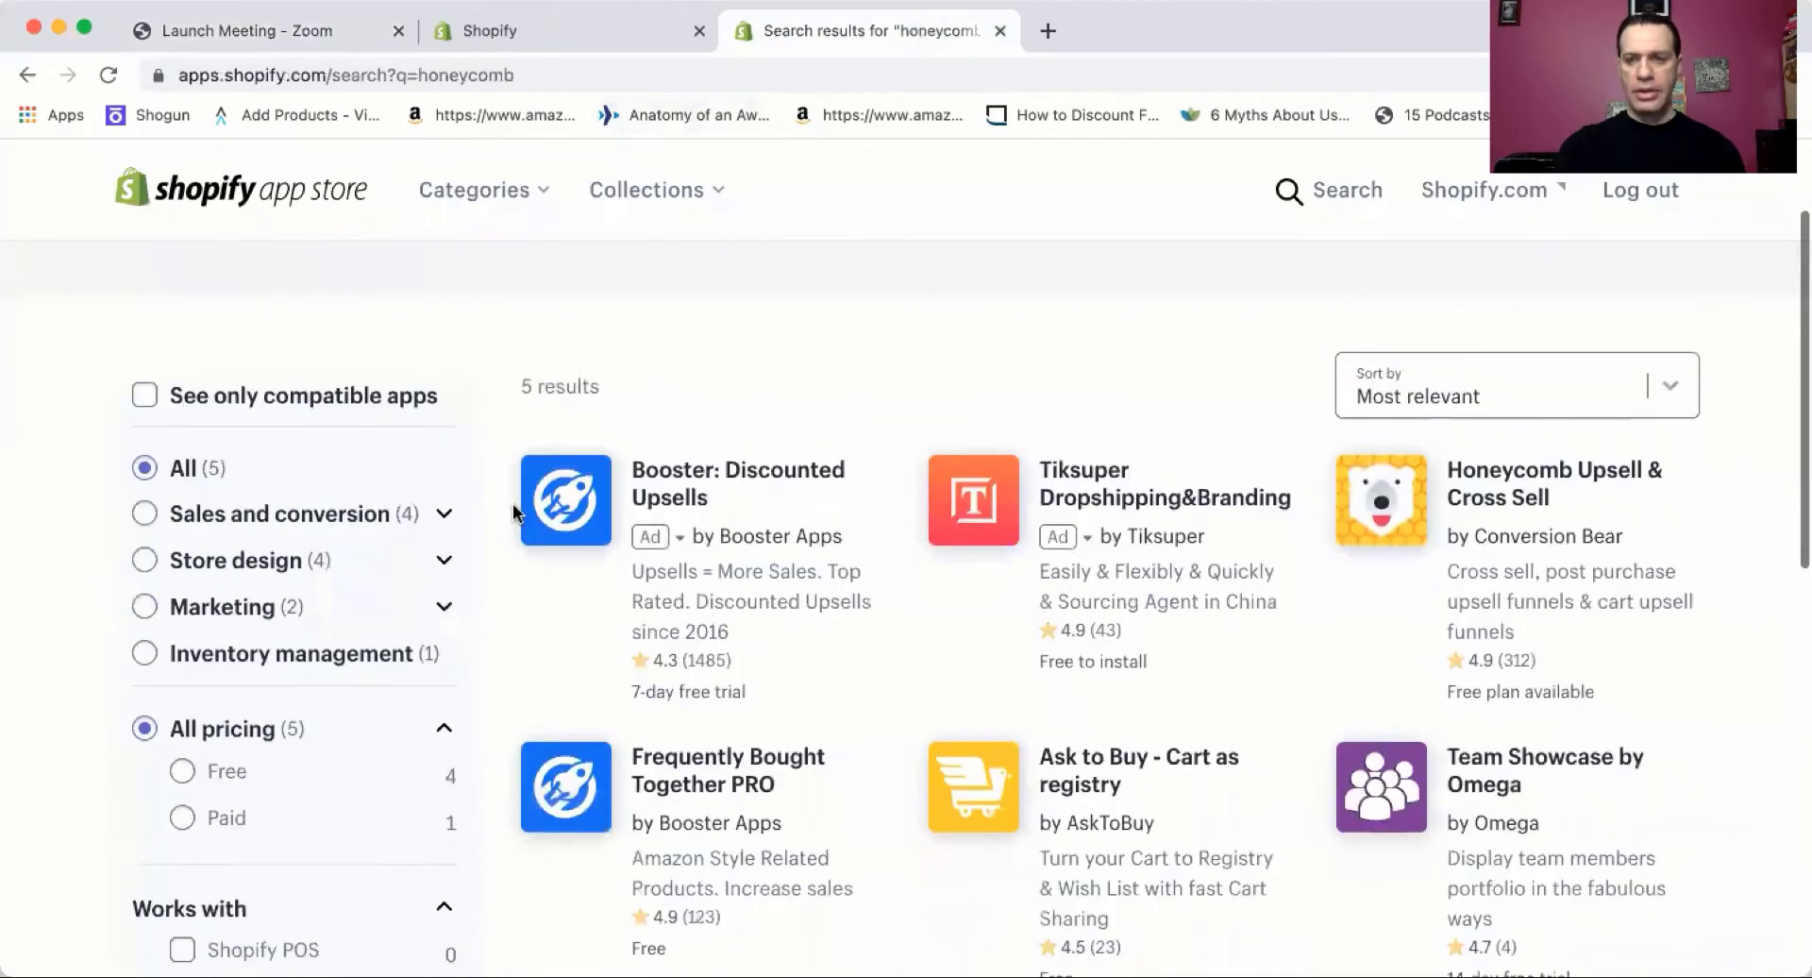
Open the Honeycomb Upsell & Cross Sell listing and review its features, screenshots and pricing plans
left_click(1545, 498)
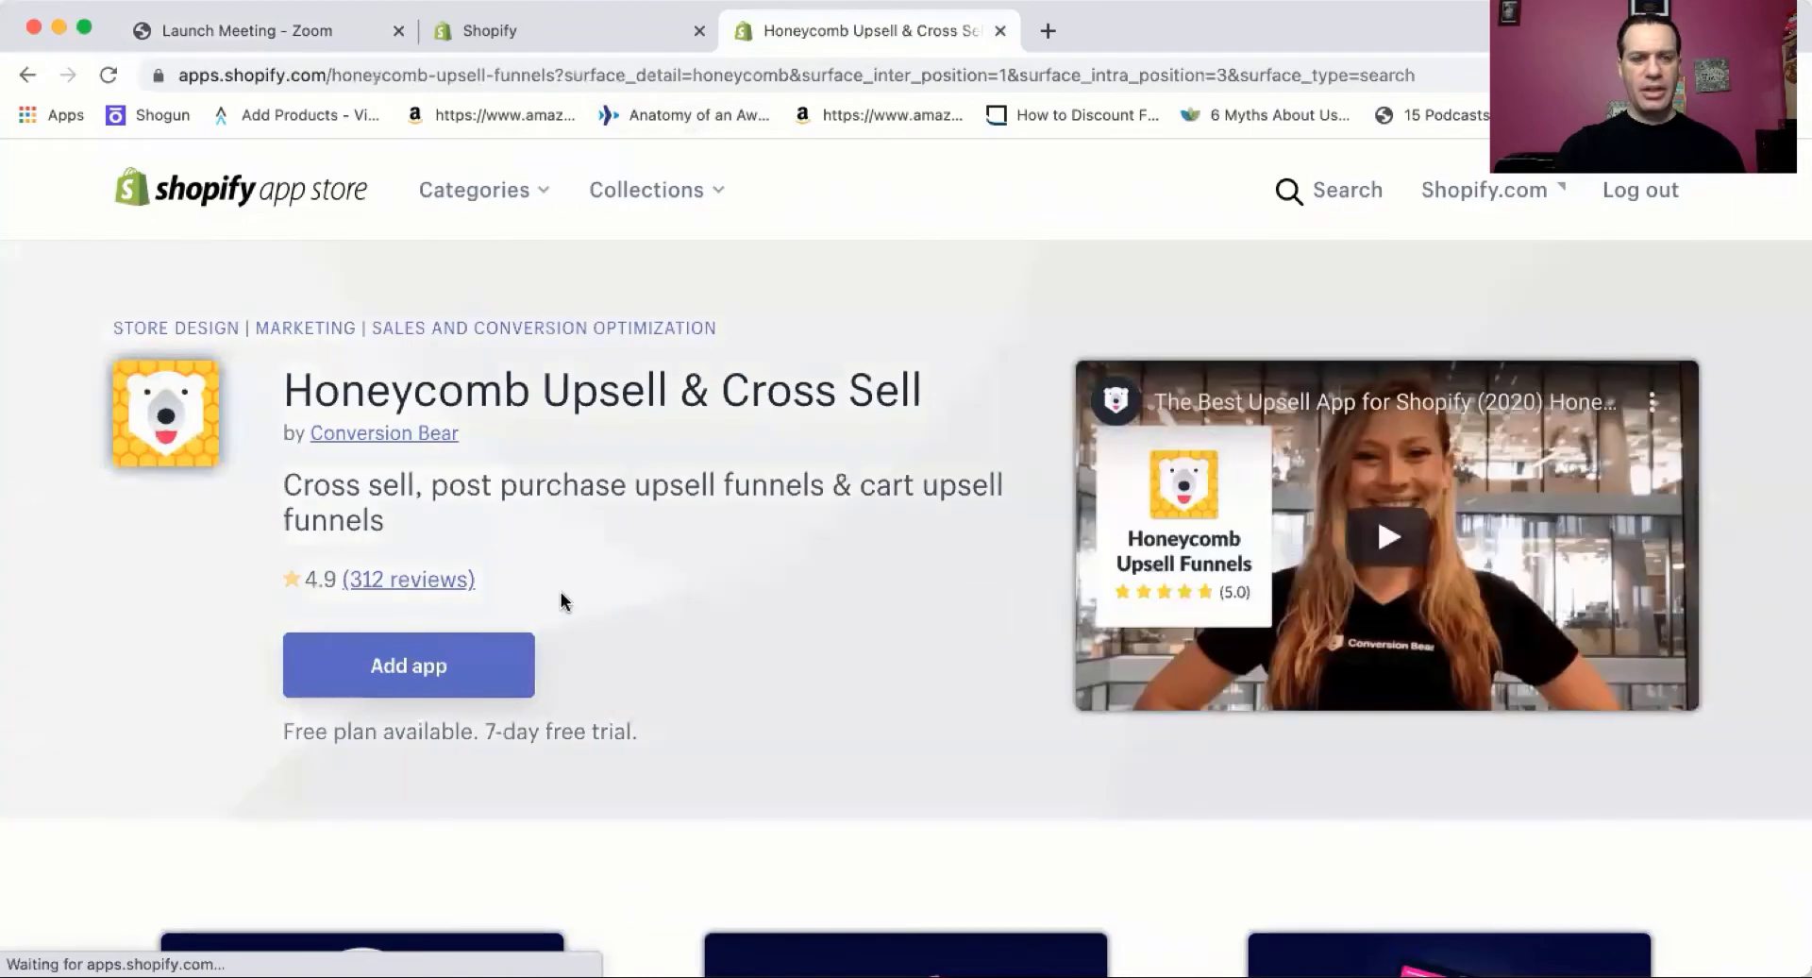
scroll(774, 670, "down", 5)
scroll(774, 670, "down", 15)
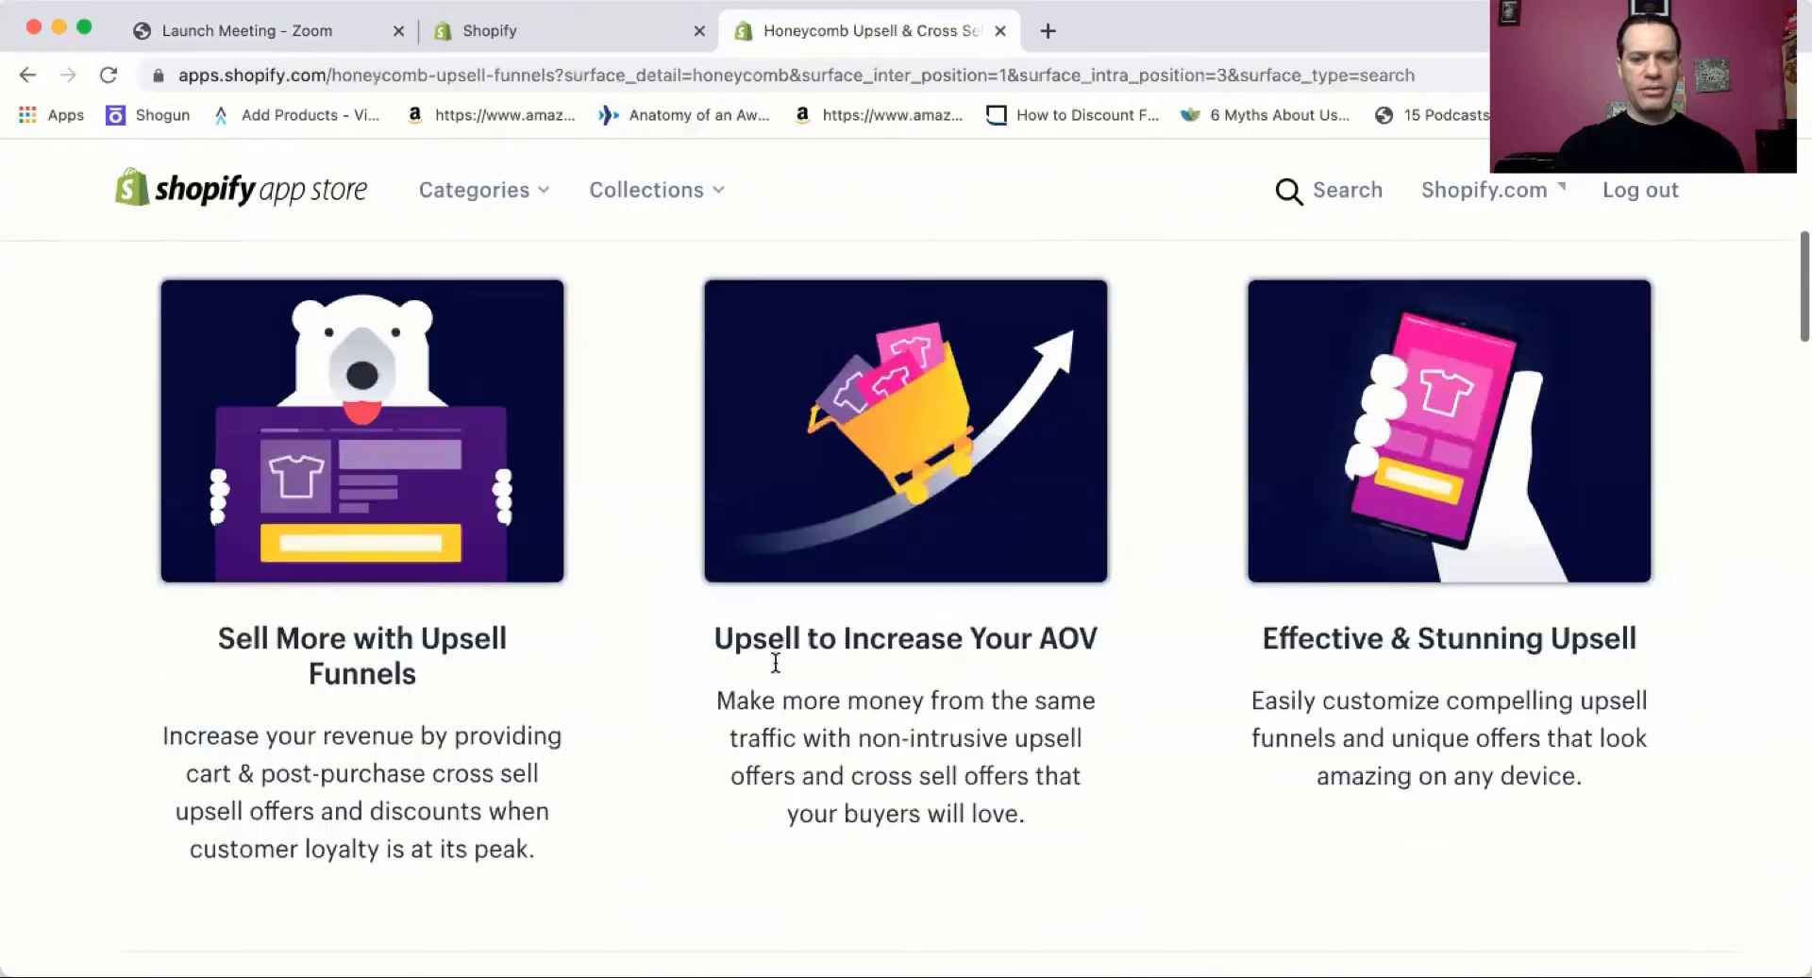
scroll(774, 671, "down", 10)
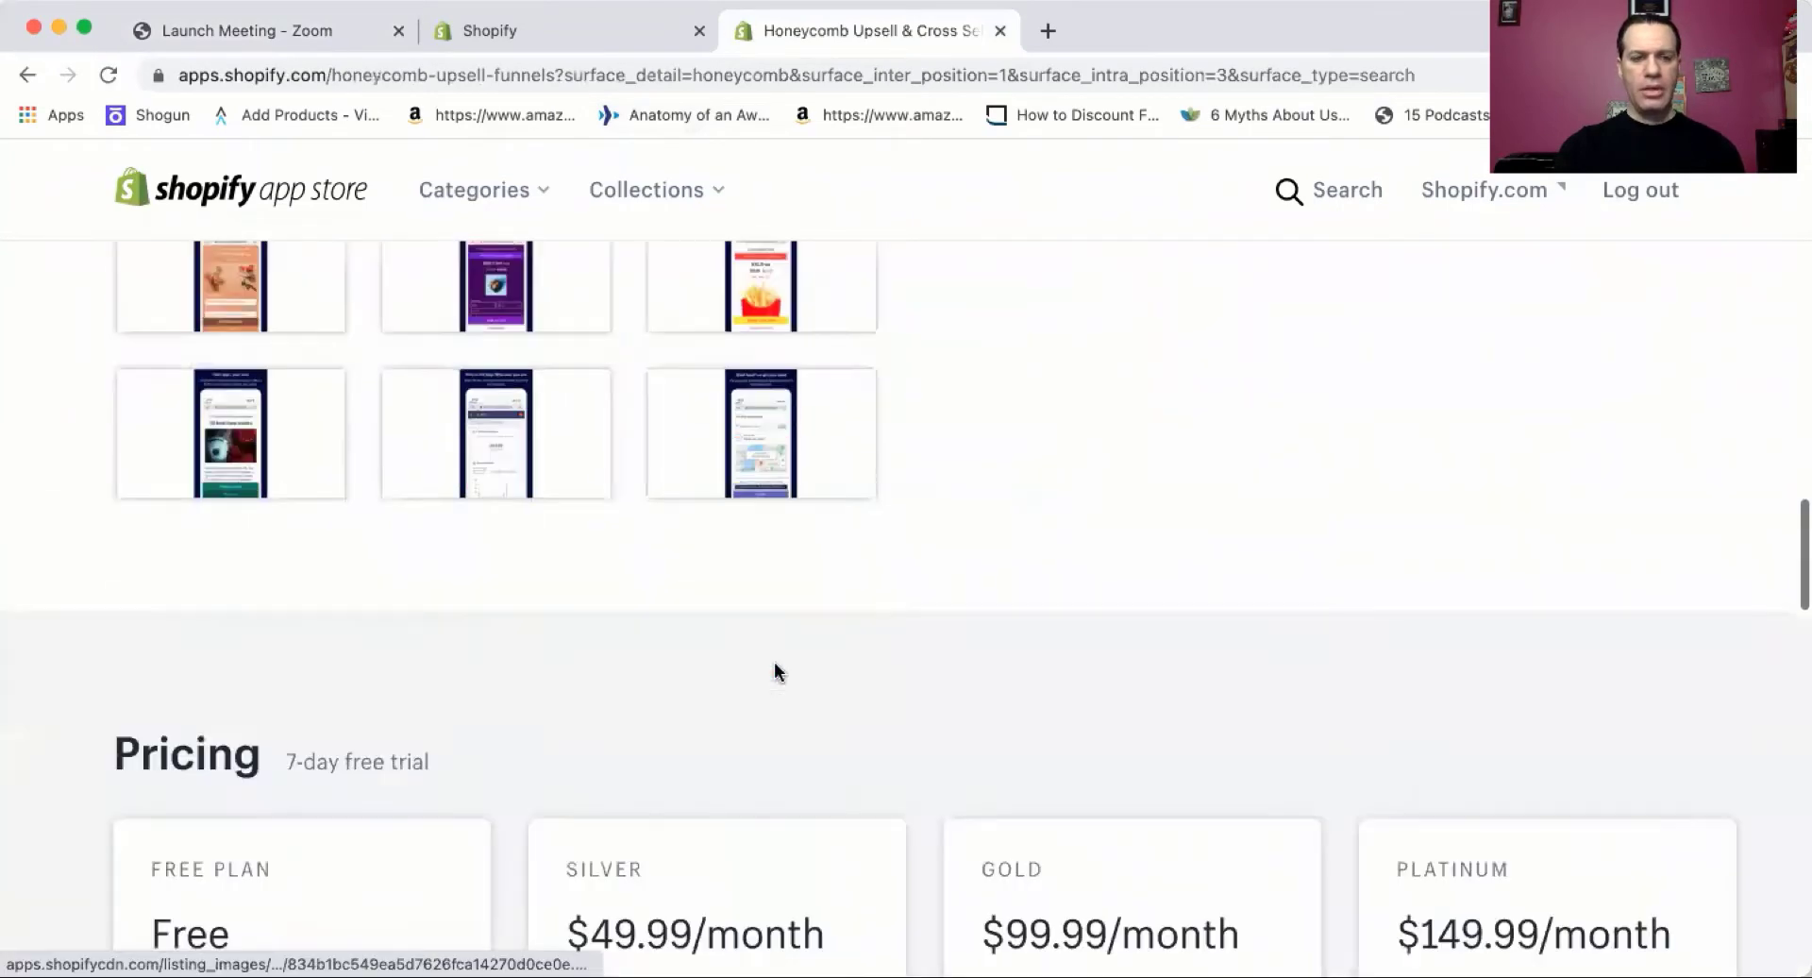
scroll(1000, 547, "up", 20)
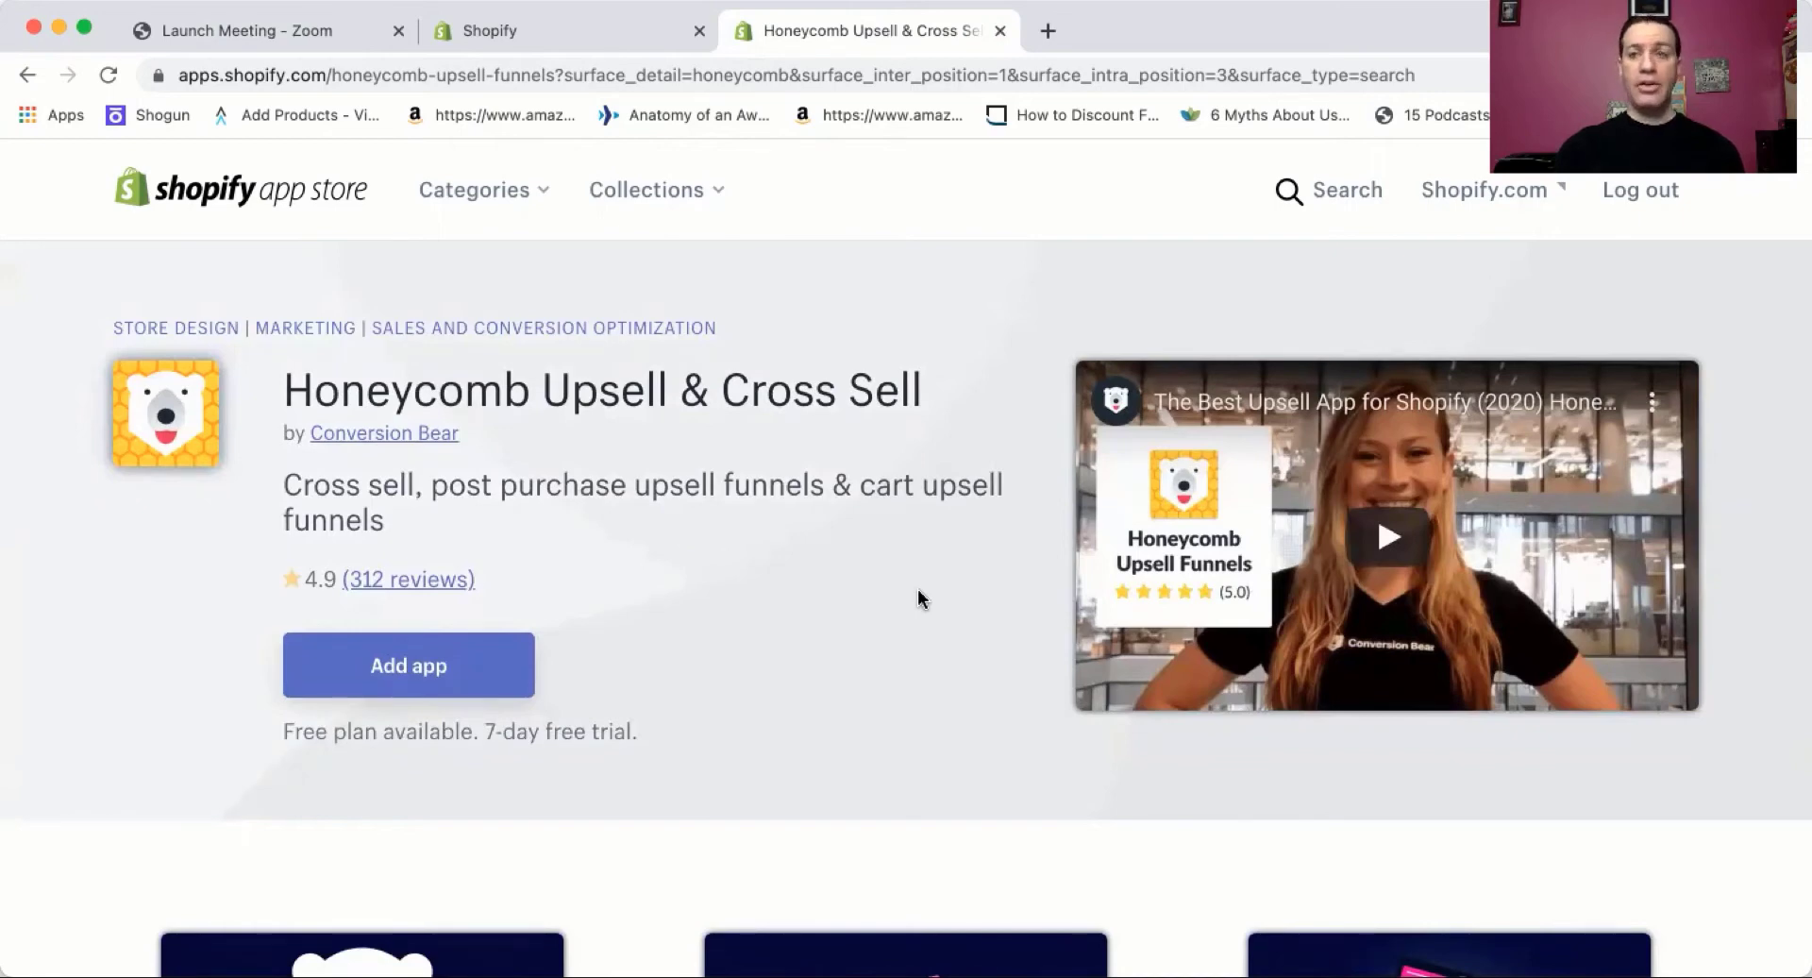
Create a funnel in the store's installed Honeycomb Upsell Funnels app and open the suggested funnel's trigger for editing
left_click(538, 43)
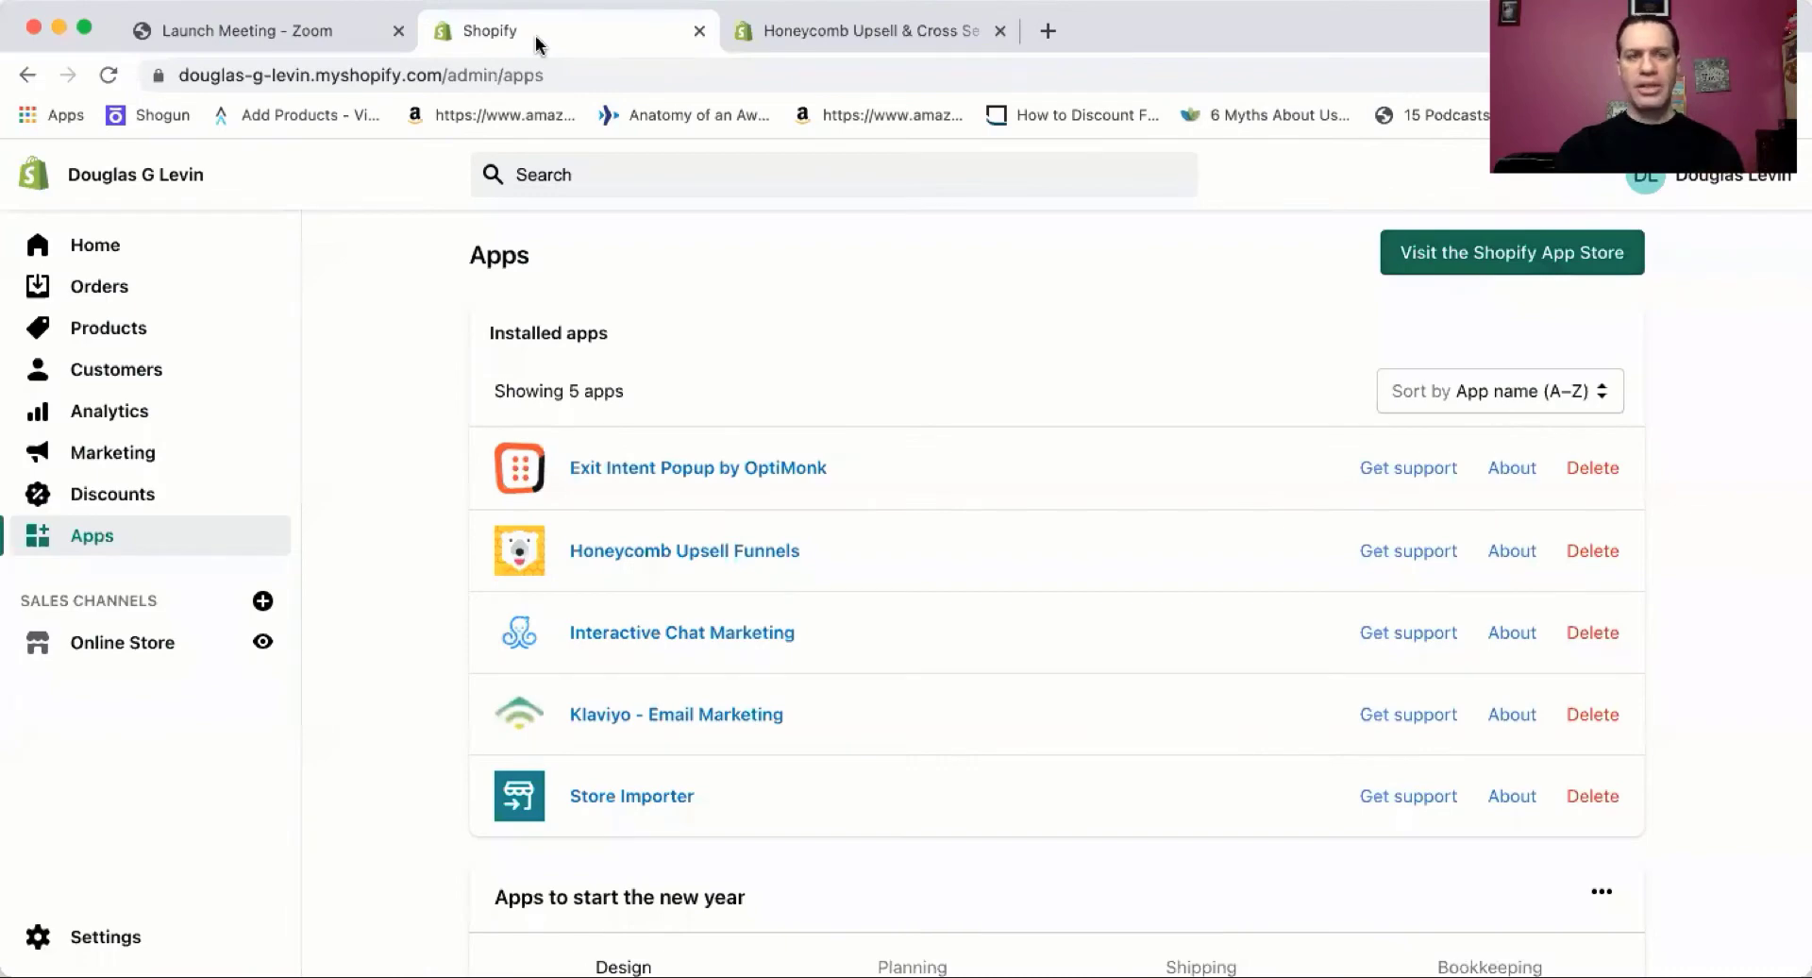
left_click(666, 547)
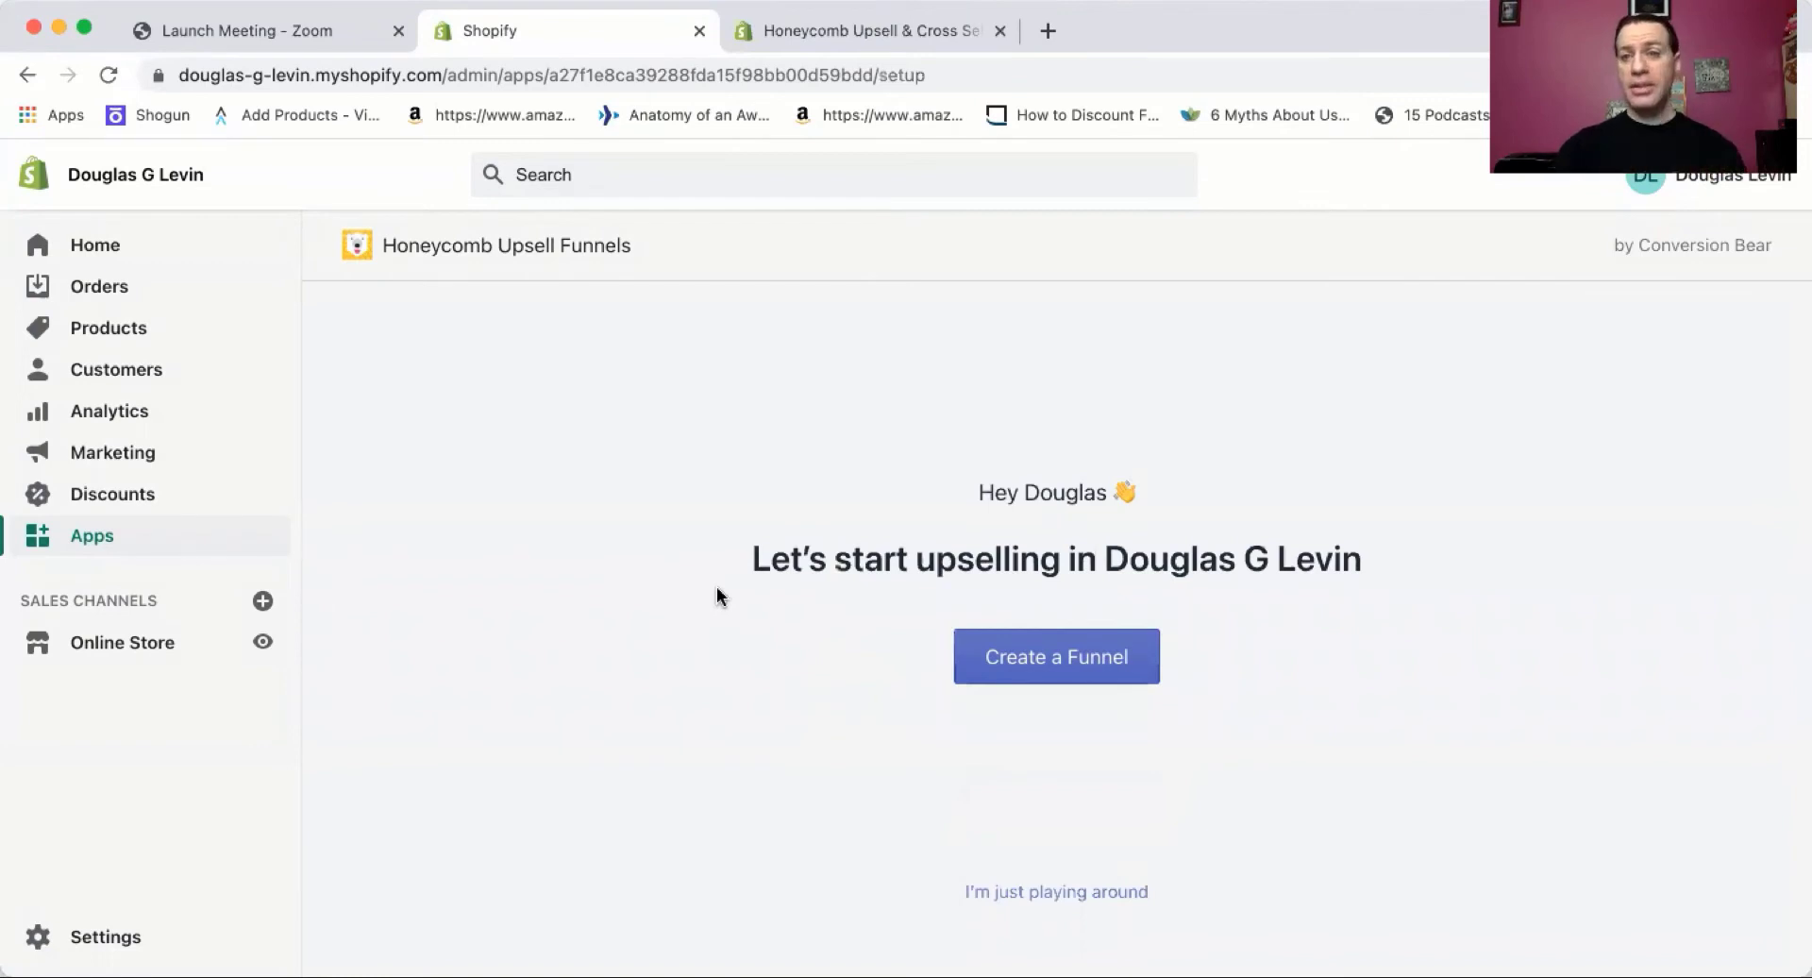
left_click(1078, 668)
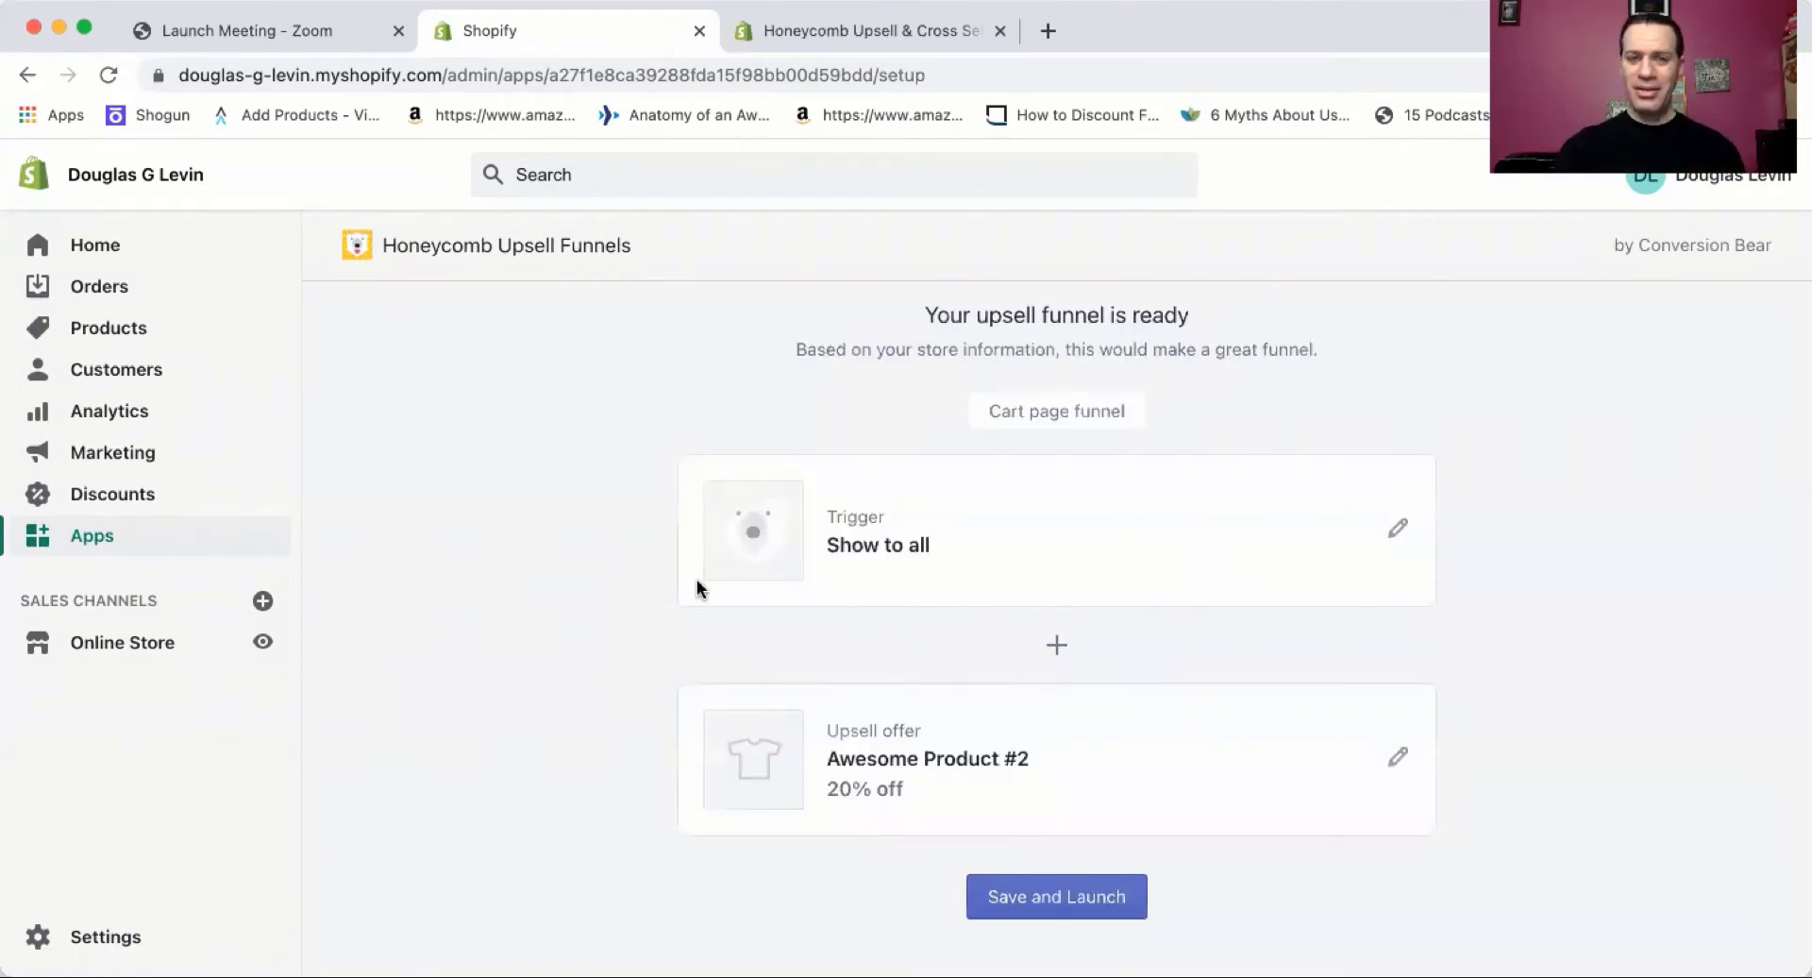
scroll(988, 726, "down", 1)
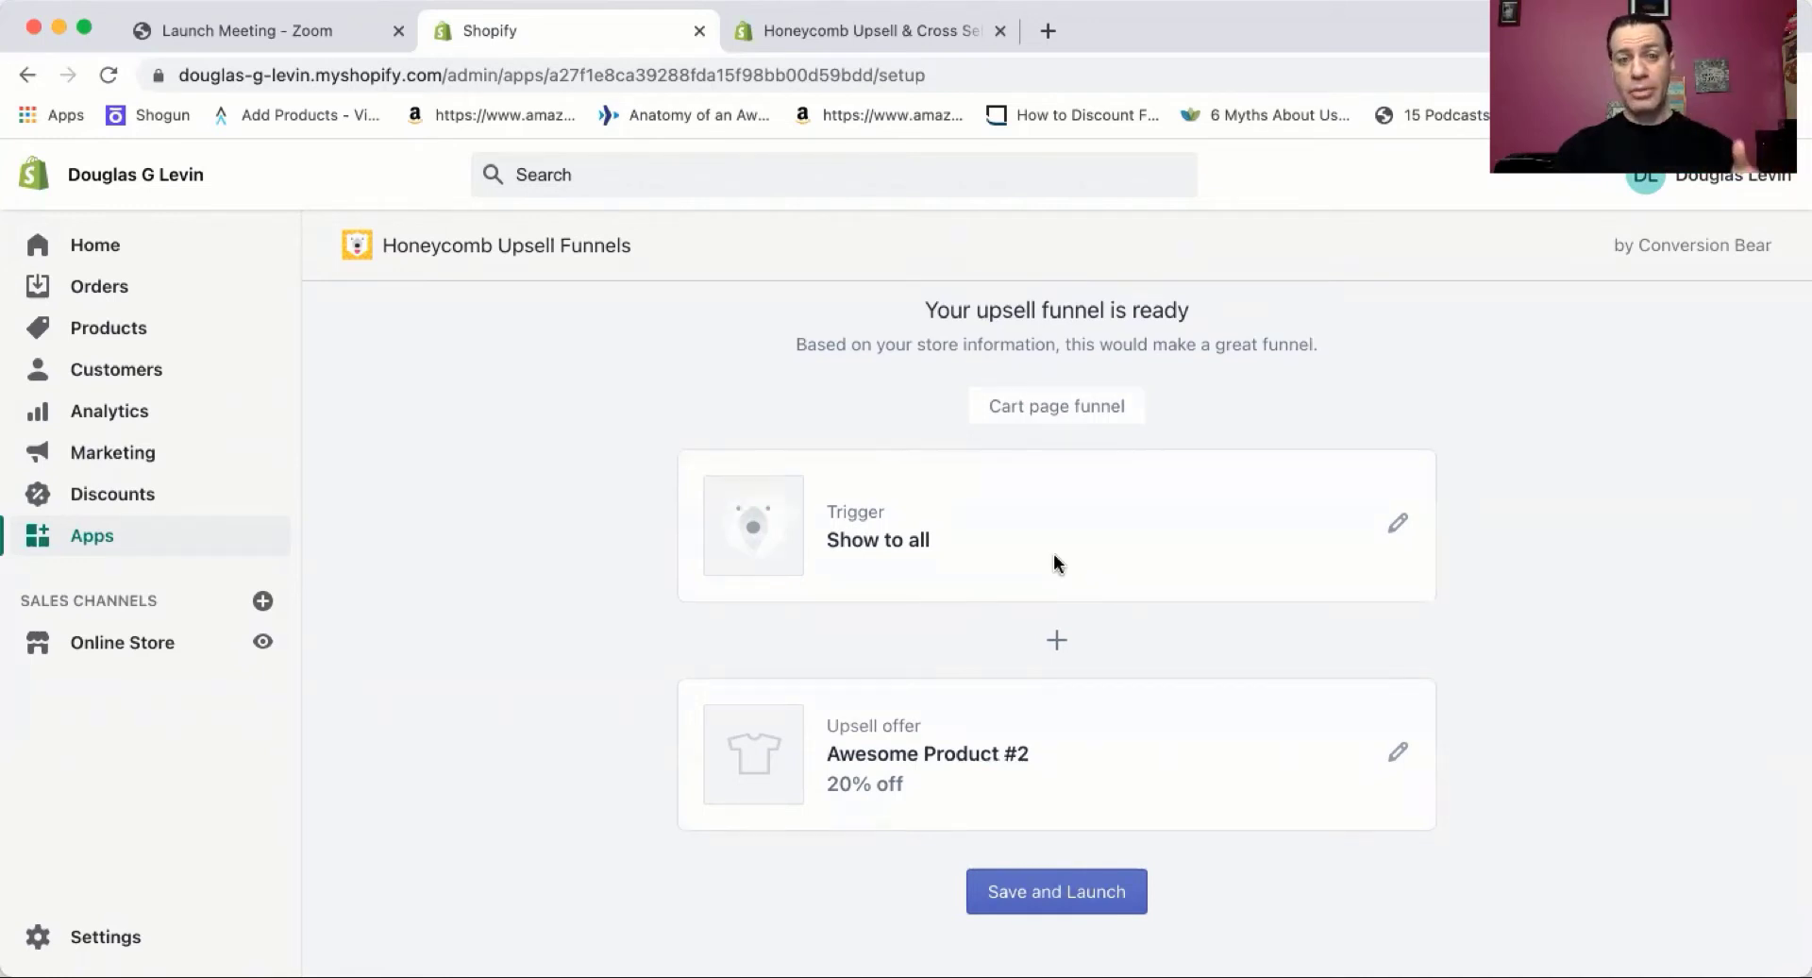
left_click(1398, 523)
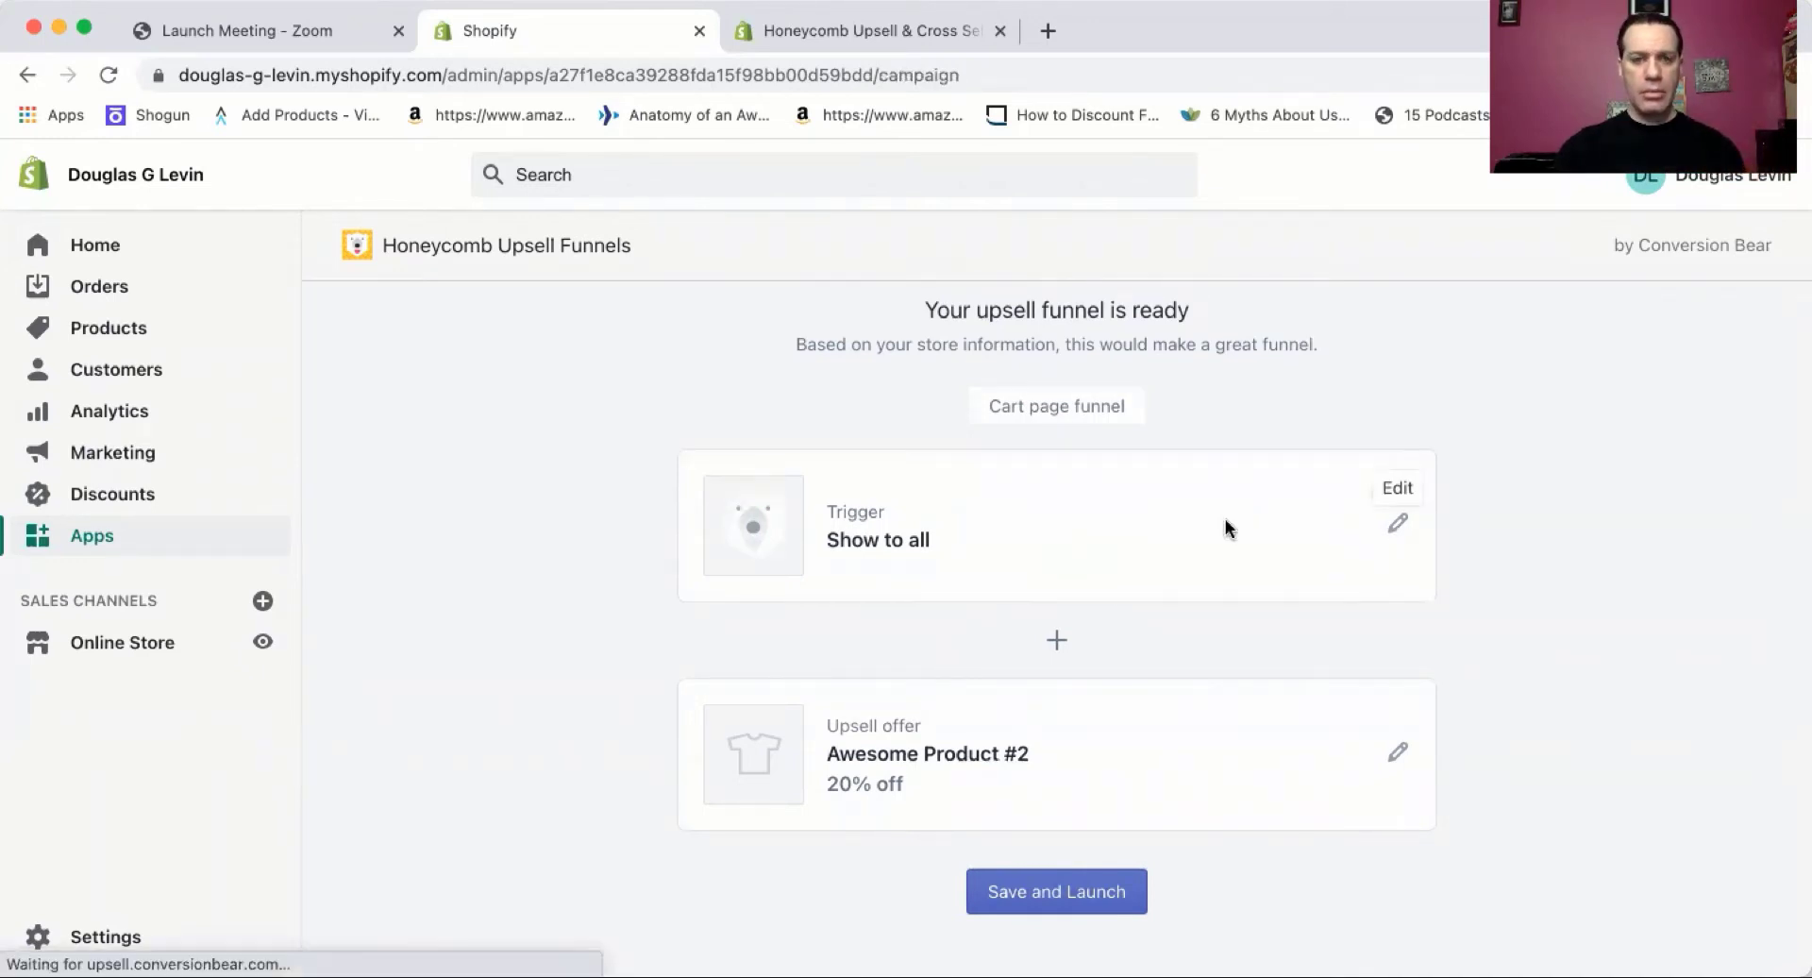
Examine the new funnel's name, page placement, offer mode and offer type settings alongside the offer preview
scroll(744, 524, "down", 3)
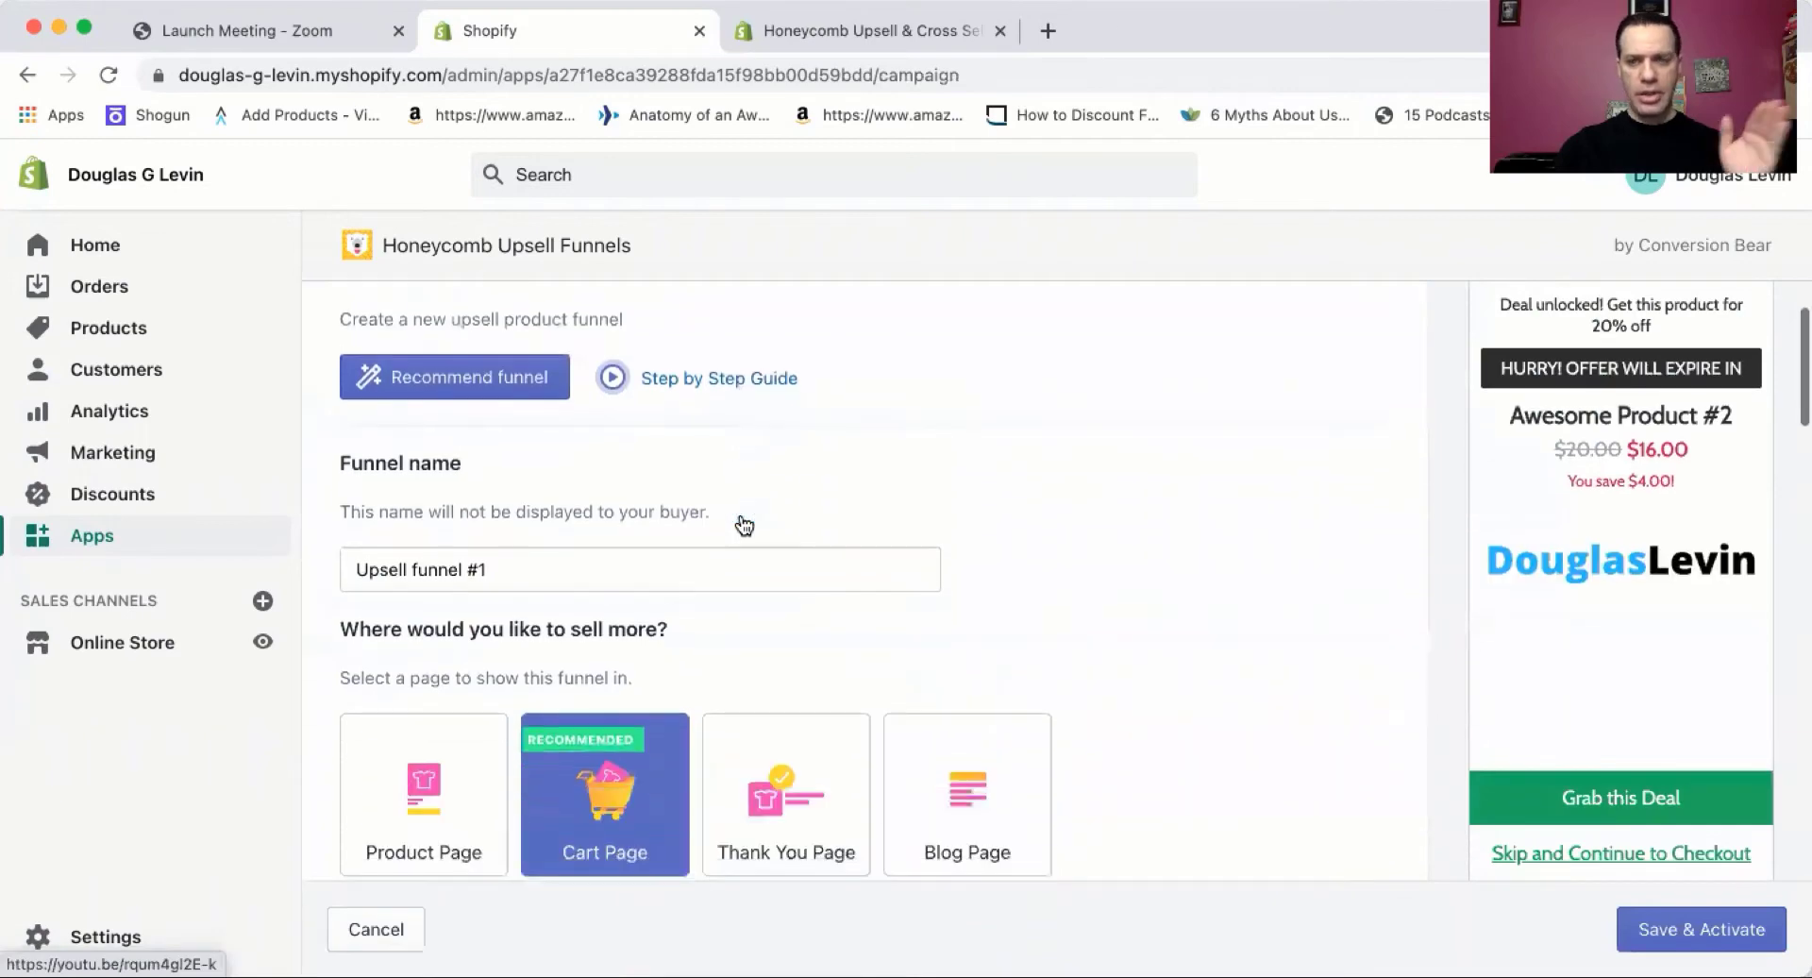
scroll(745, 524, "up", 3)
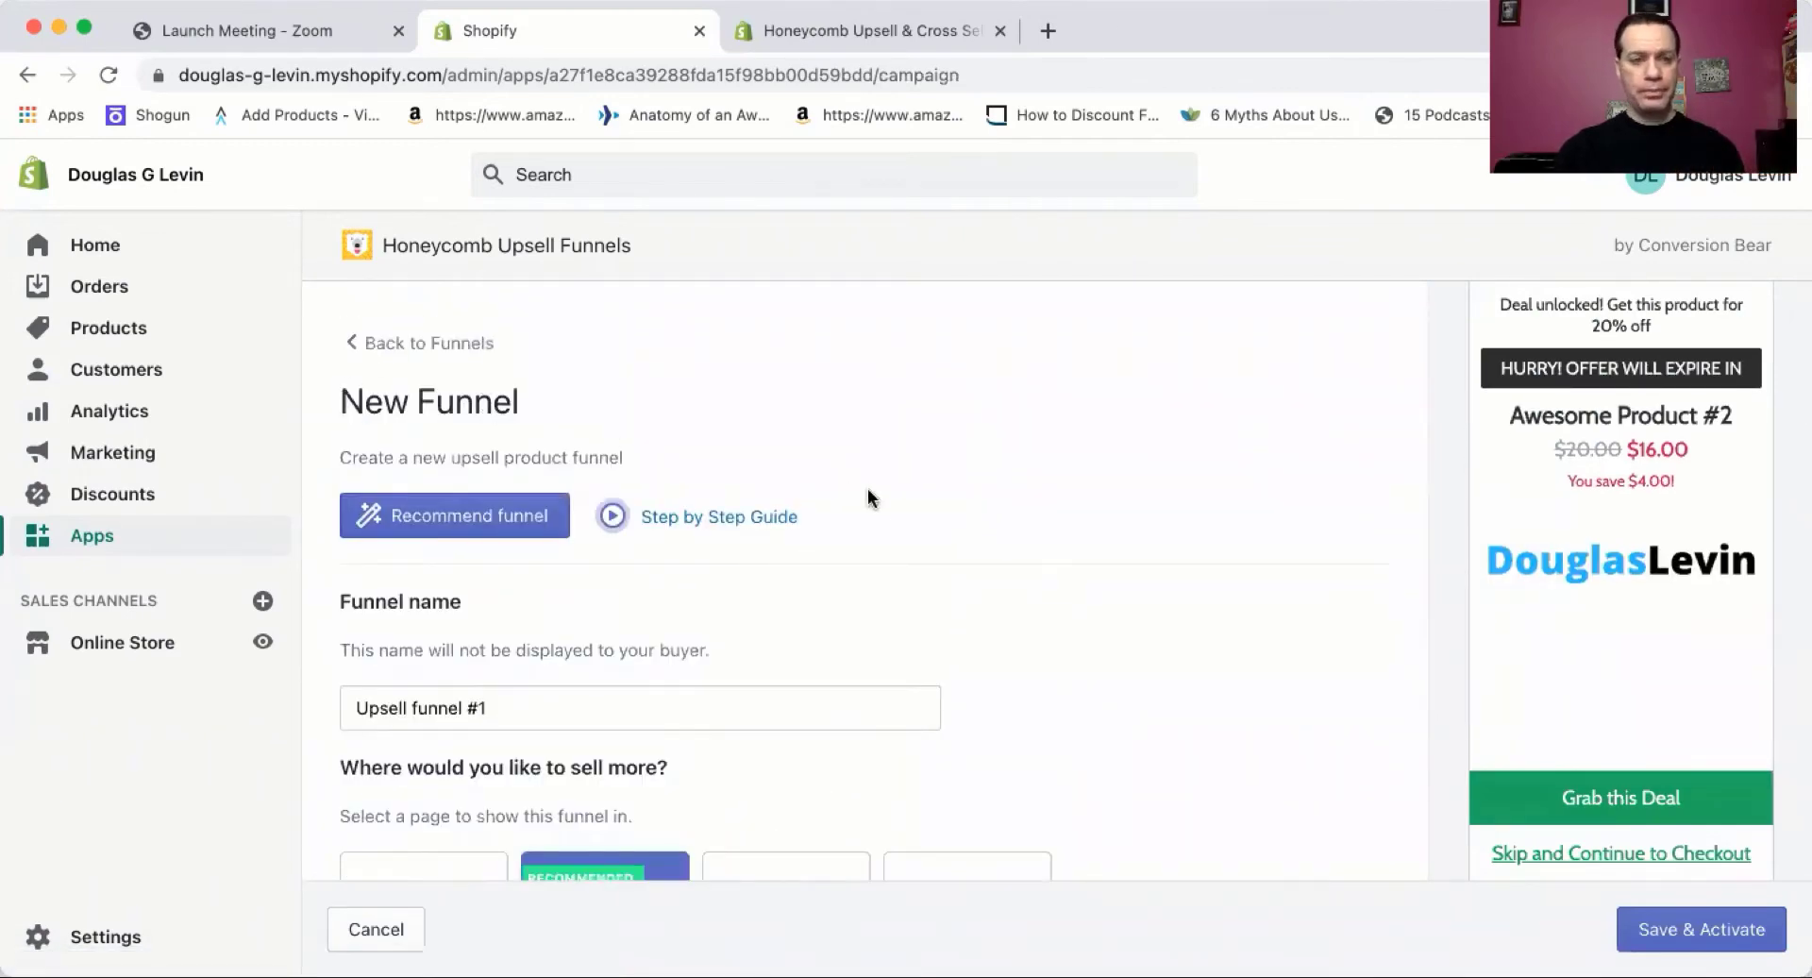
scroll(920, 516, "down", 2)
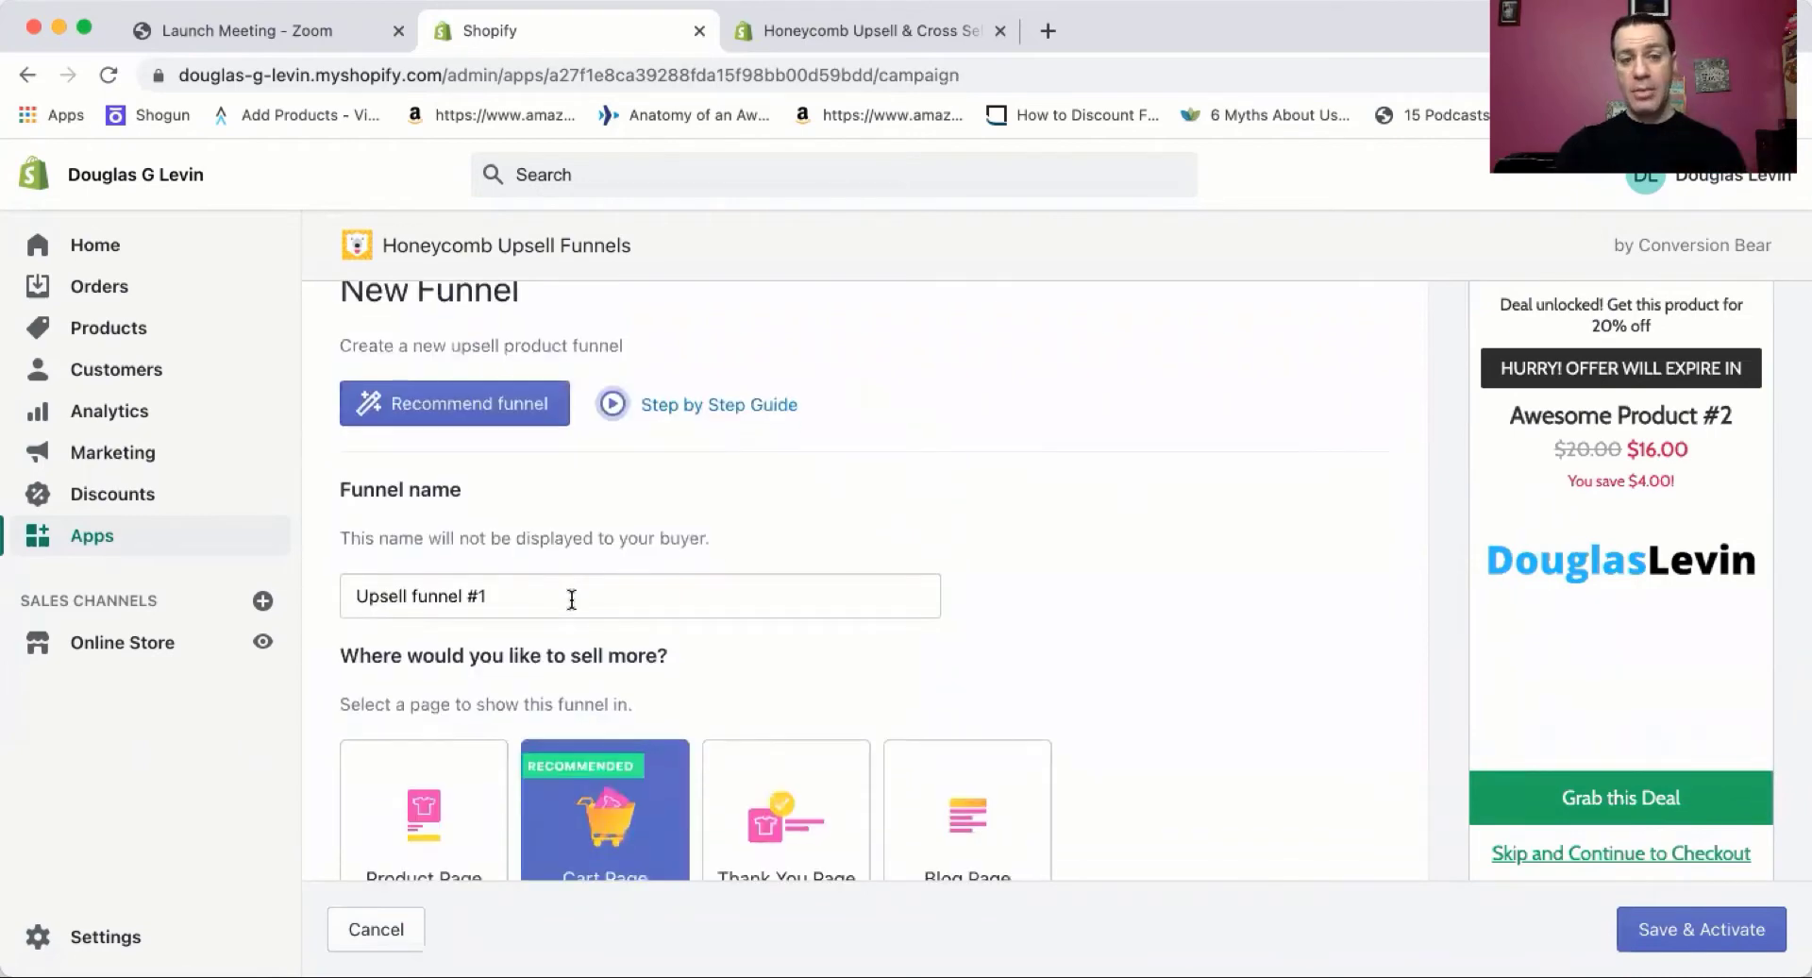
scroll(574, 590, "down", 1)
scroll(803, 592, "down", 3)
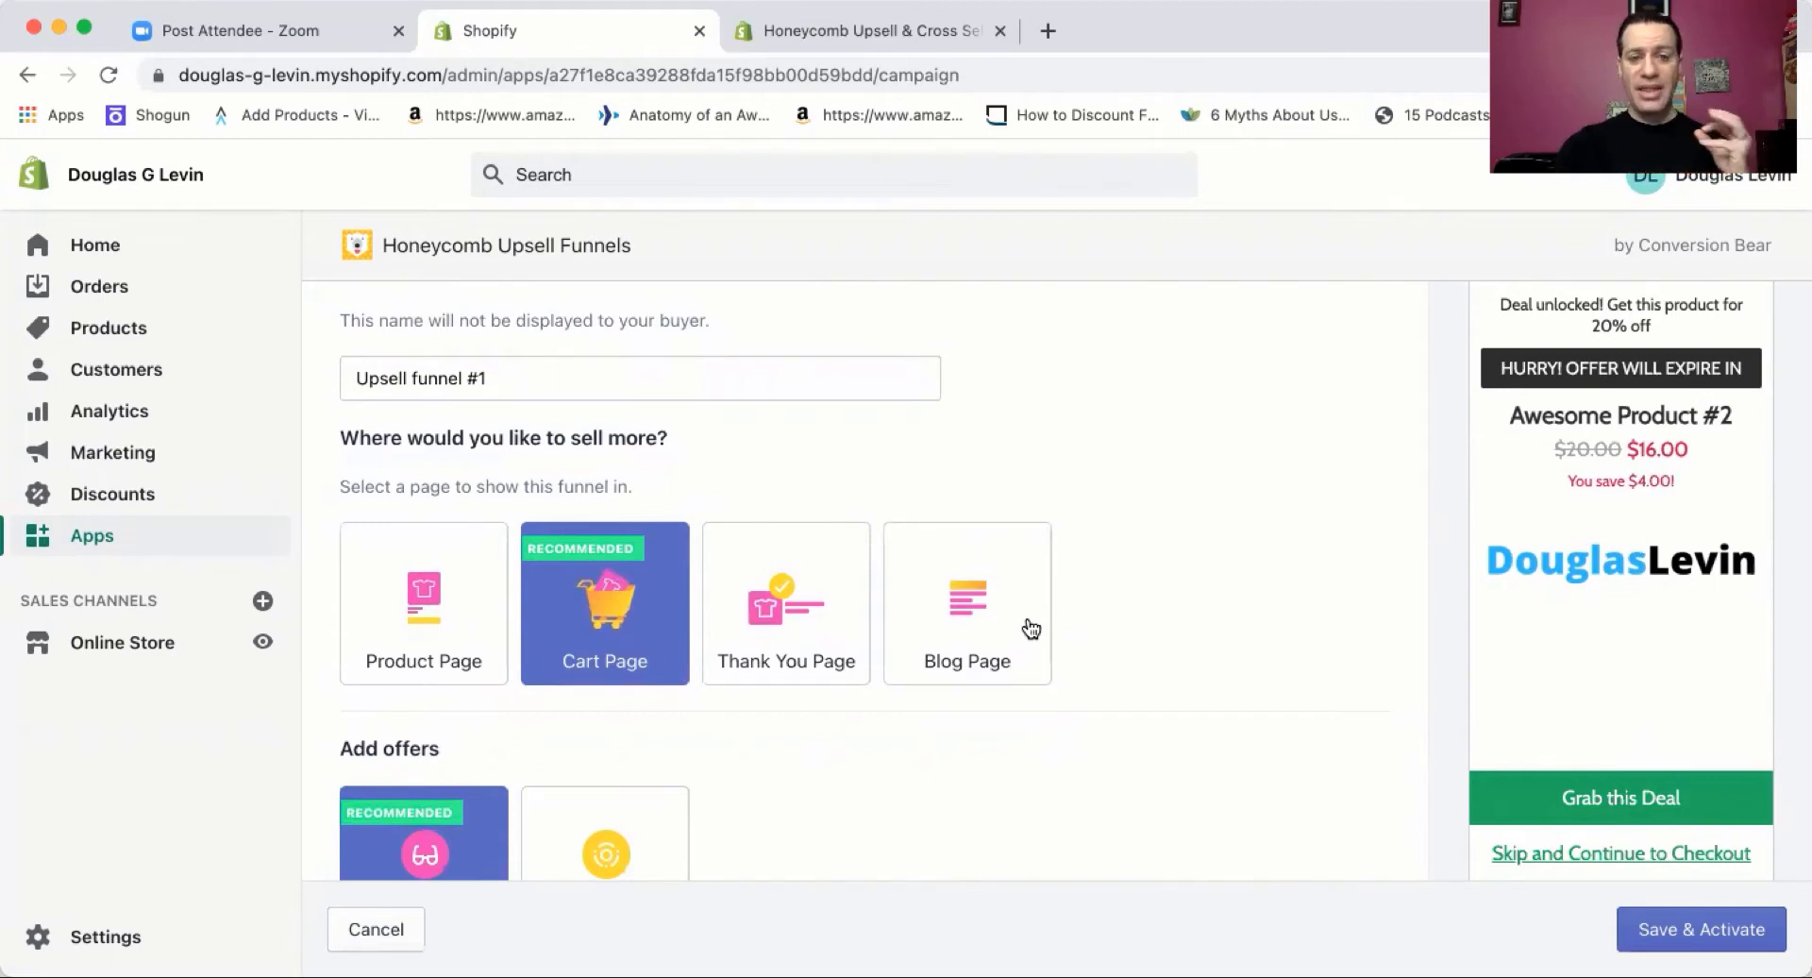
scroll(1142, 678, "down", 2)
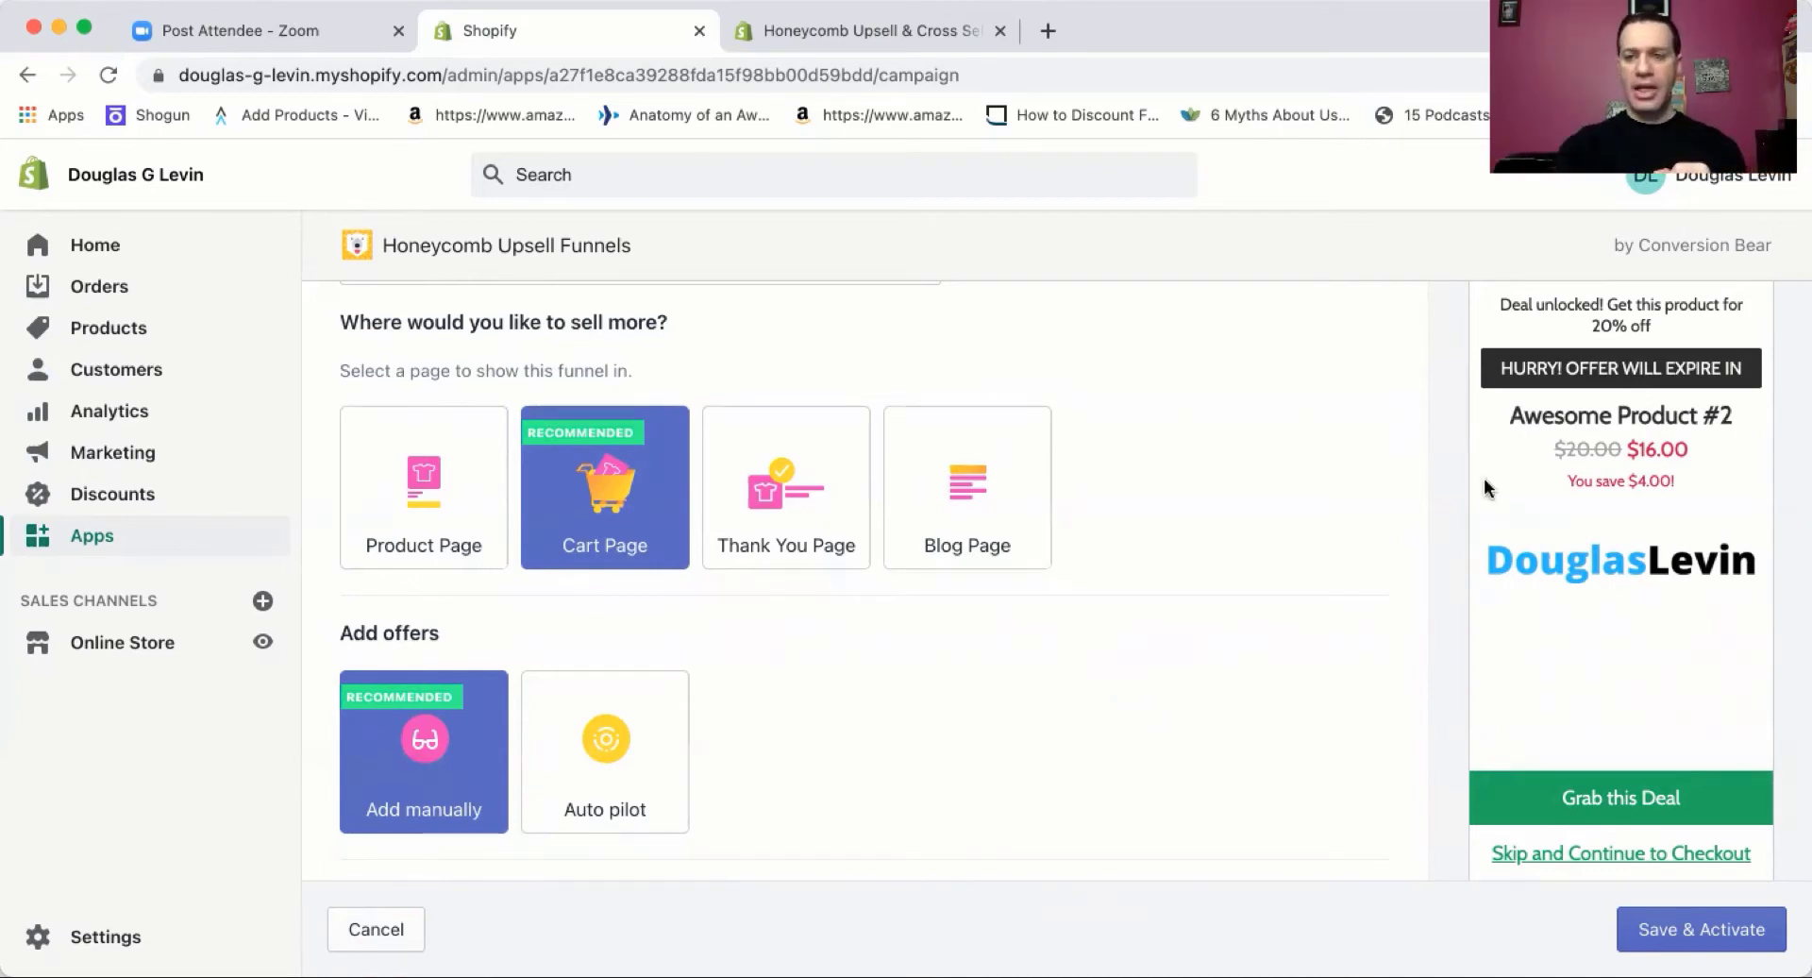
scroll(1509, 570, "up", 3)
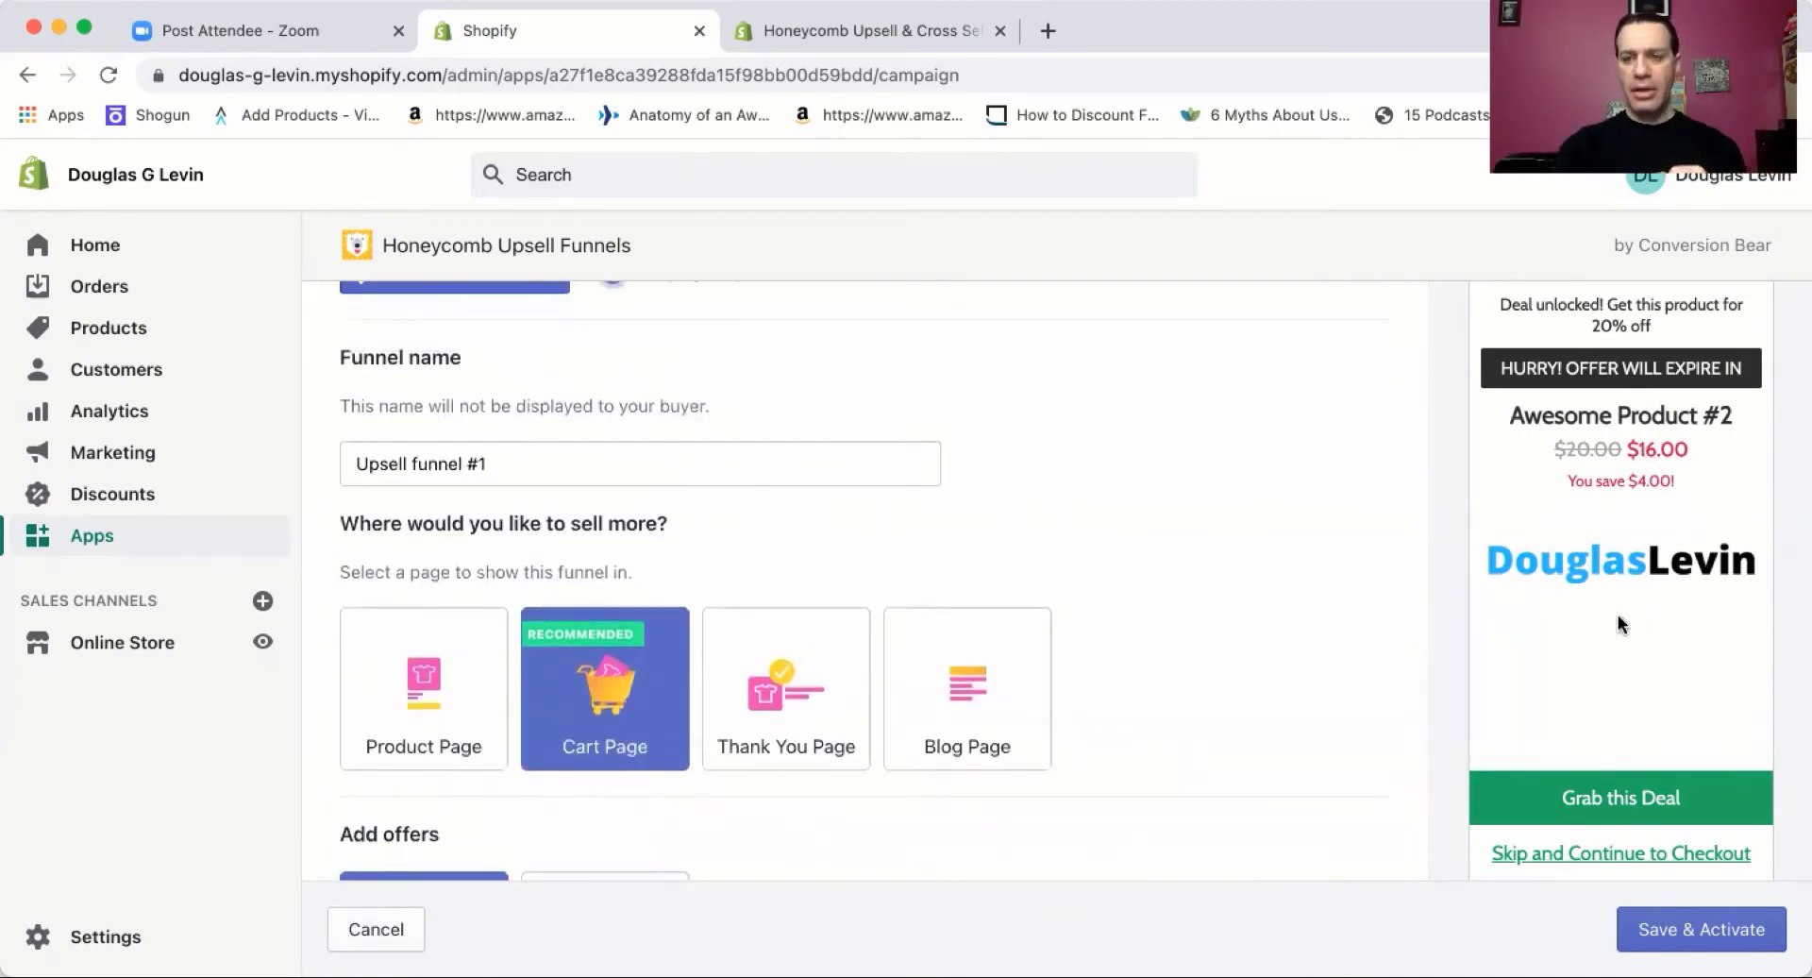
scroll(951, 614, "down", 2)
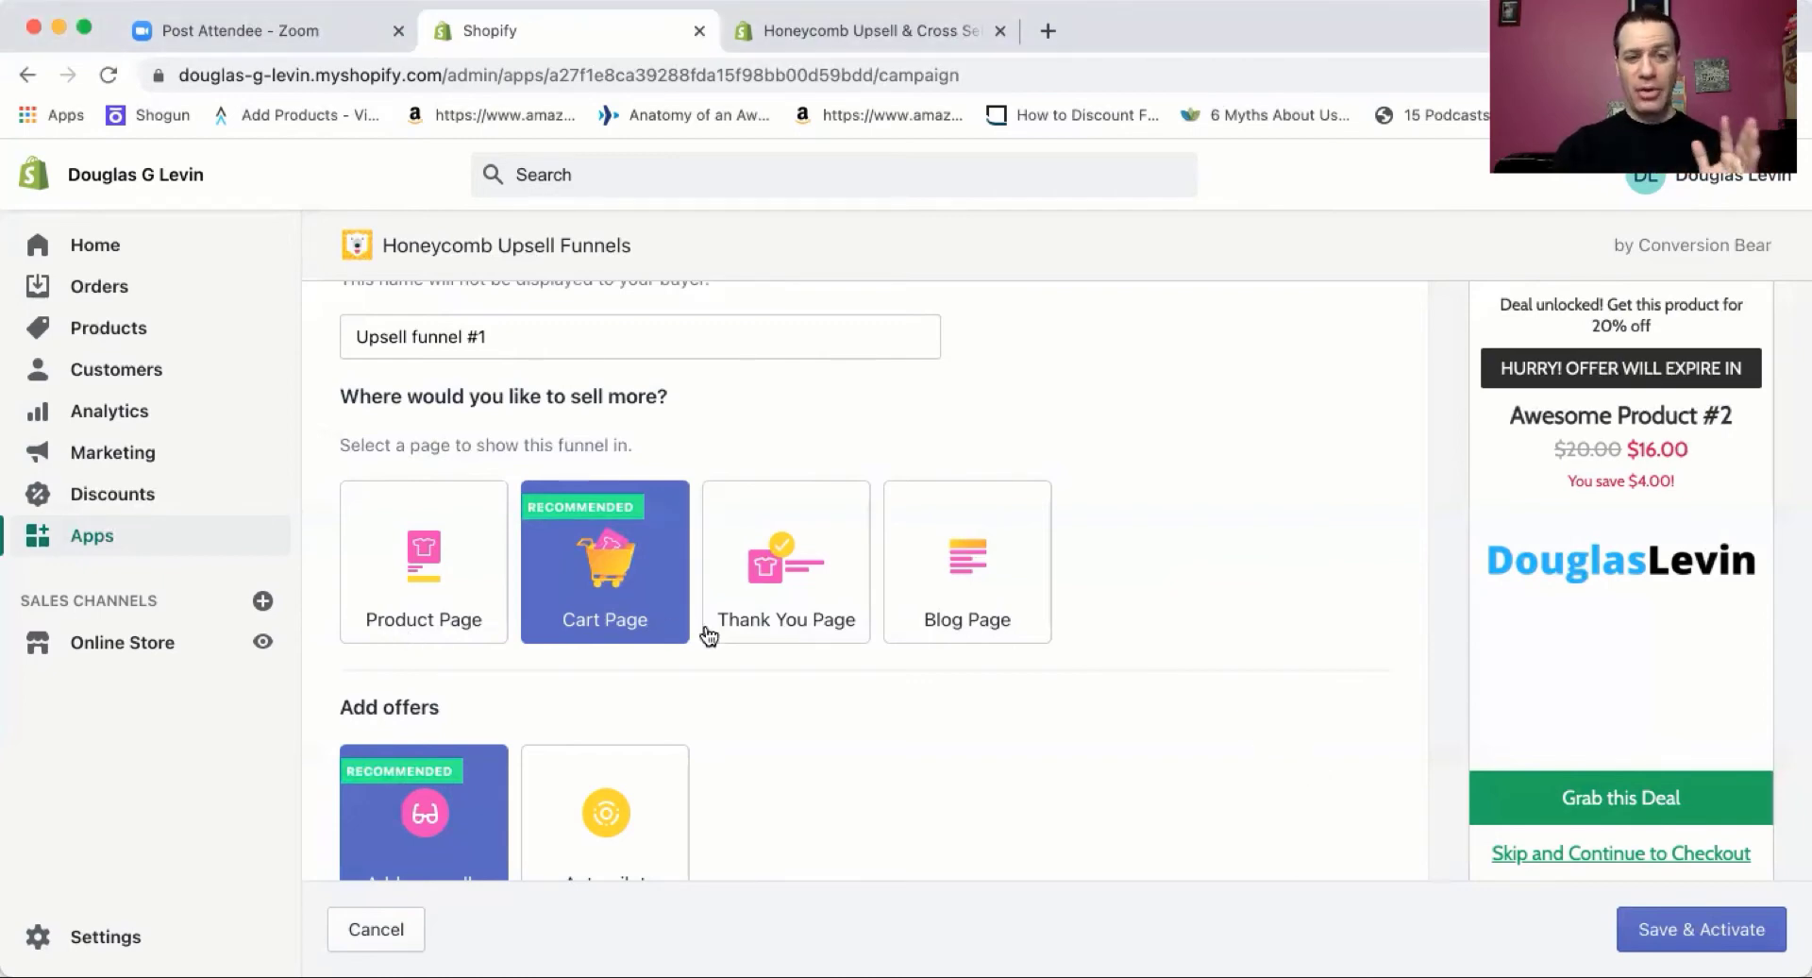
scroll(822, 651, "down", 5)
scroll(822, 657, "down", 4)
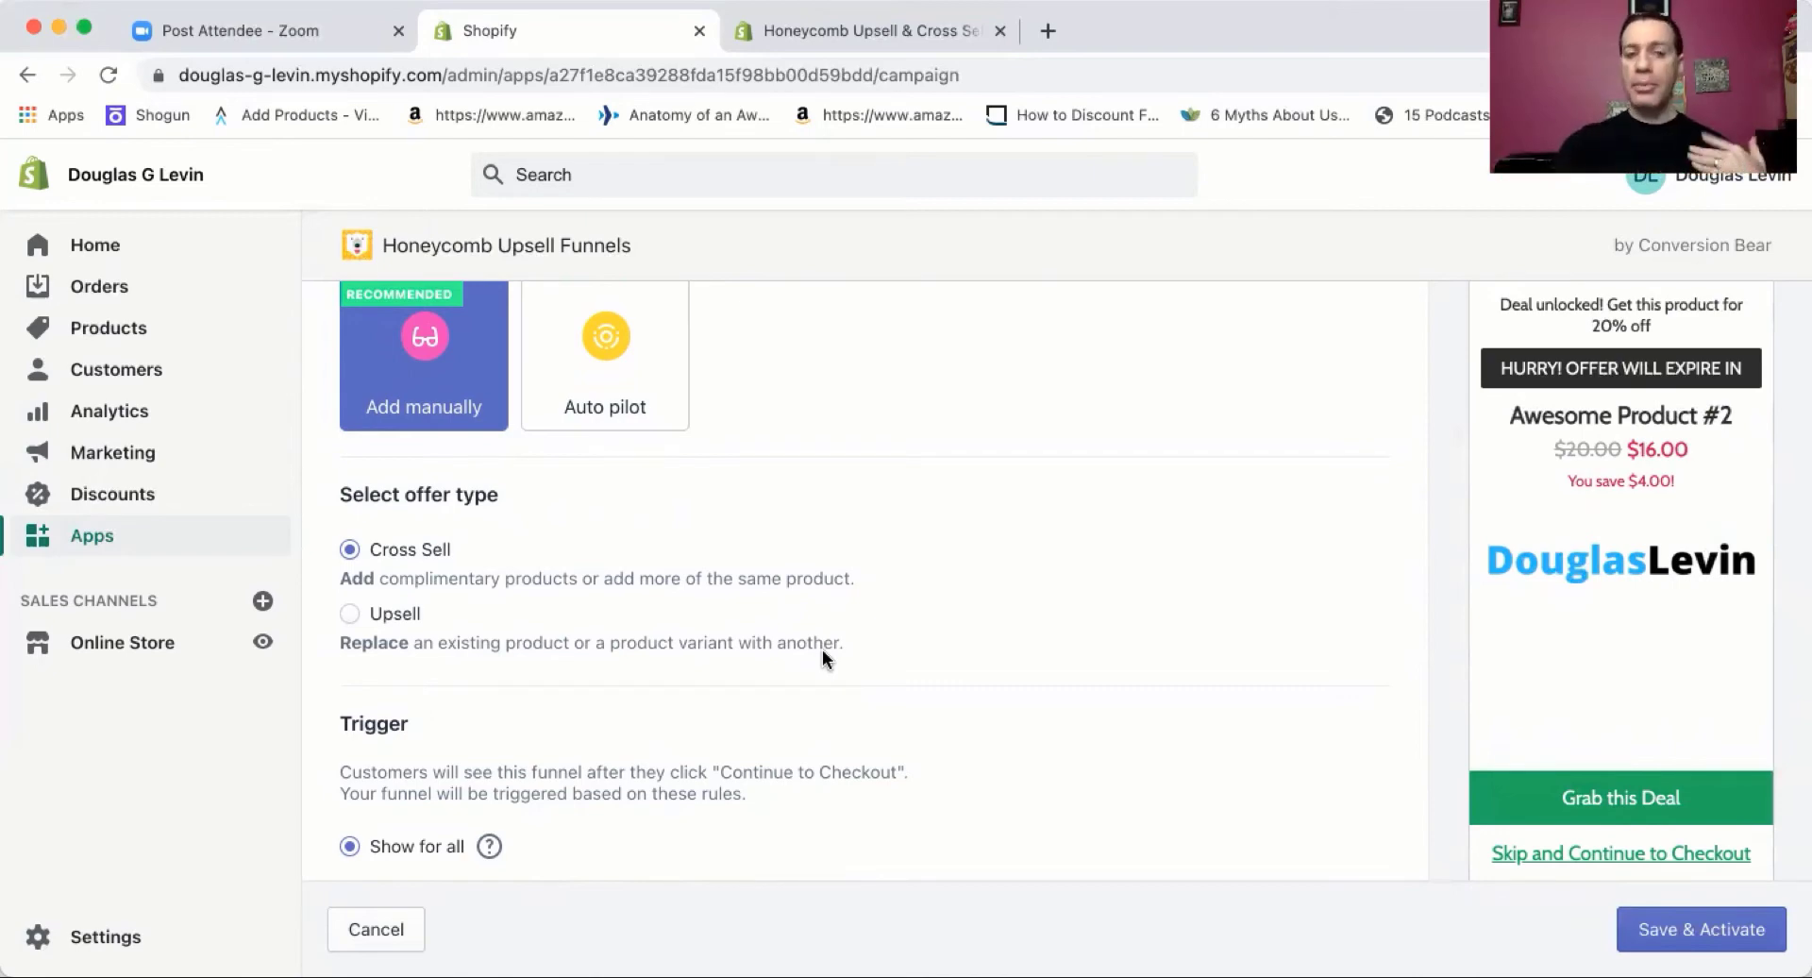
scroll(894, 604, "down", 2)
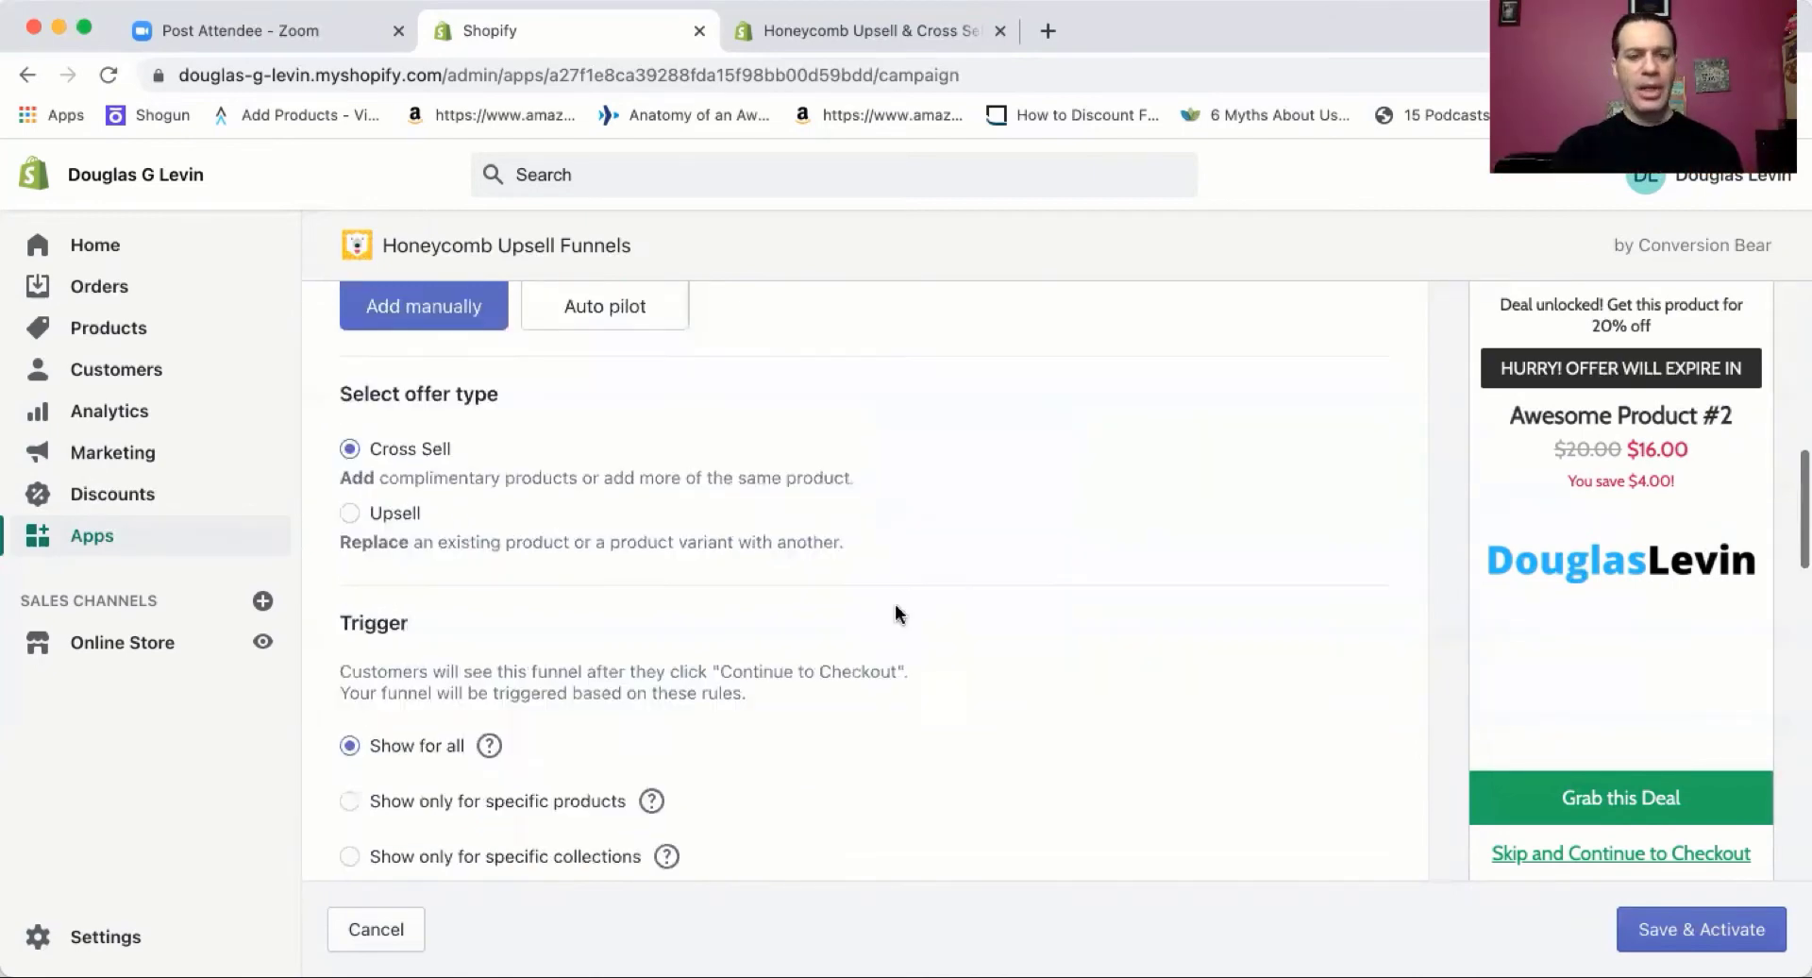
Set the funnel's trigger to show only for specific products and choose Awesome Product #1
scroll(896, 609, "down", 5)
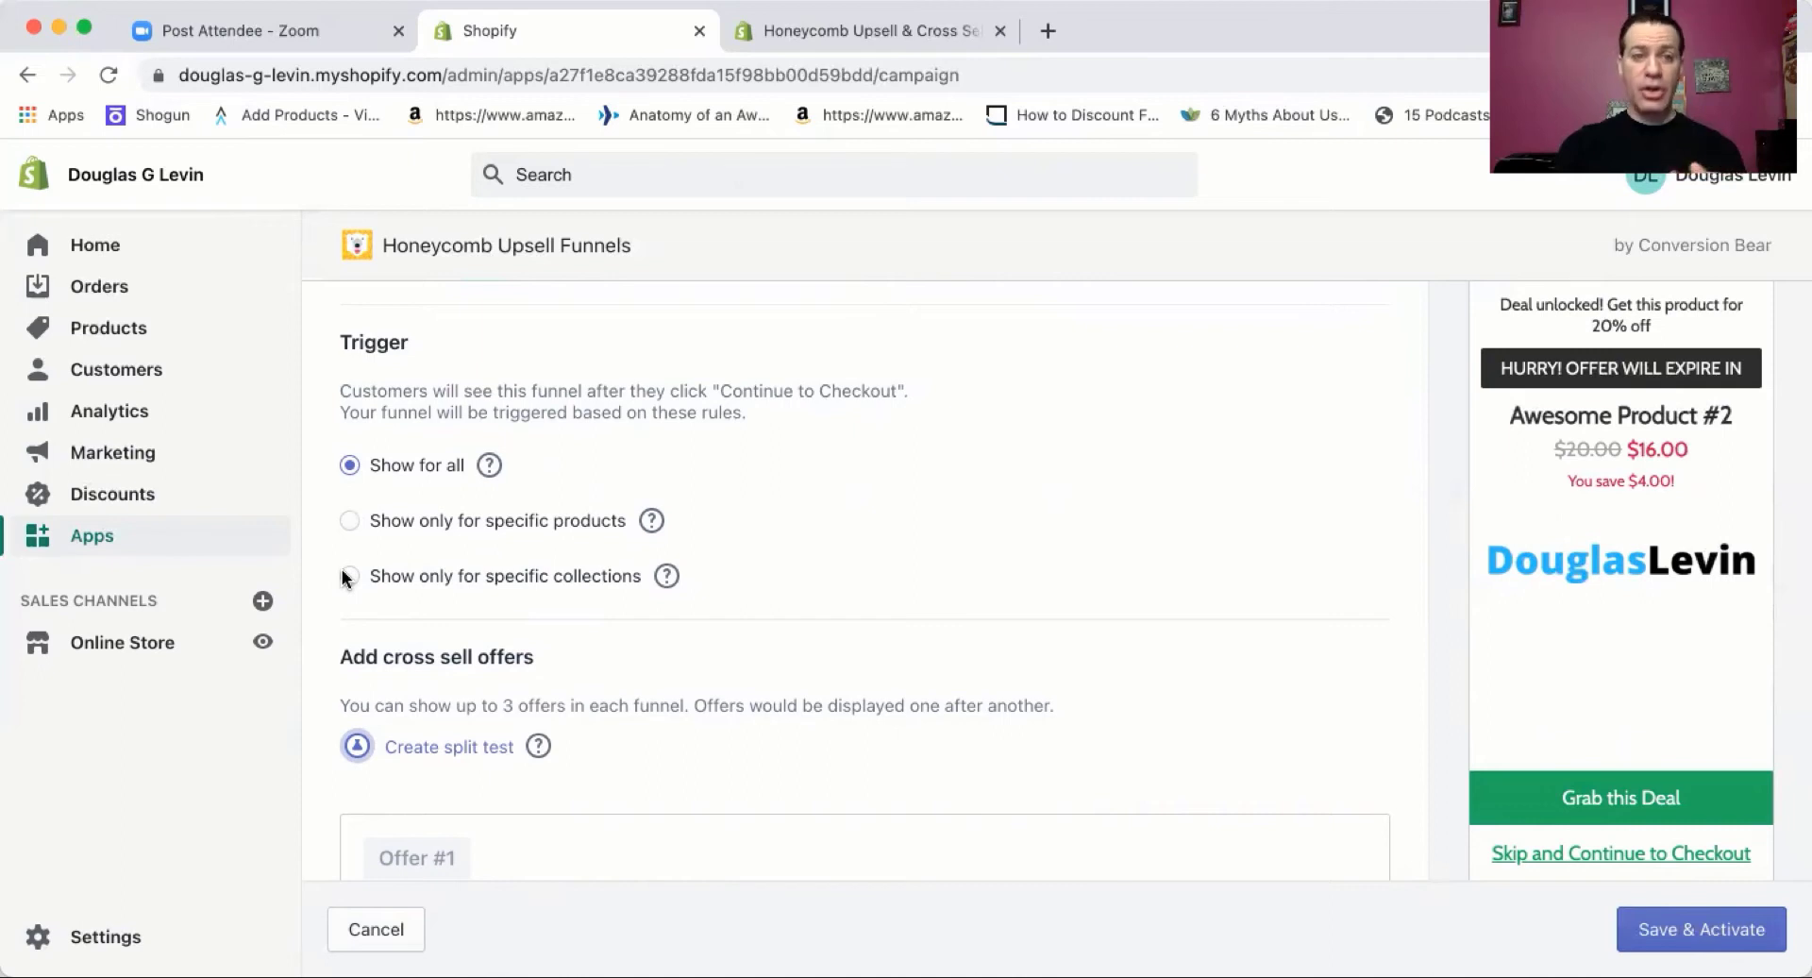
left_click(349, 521)
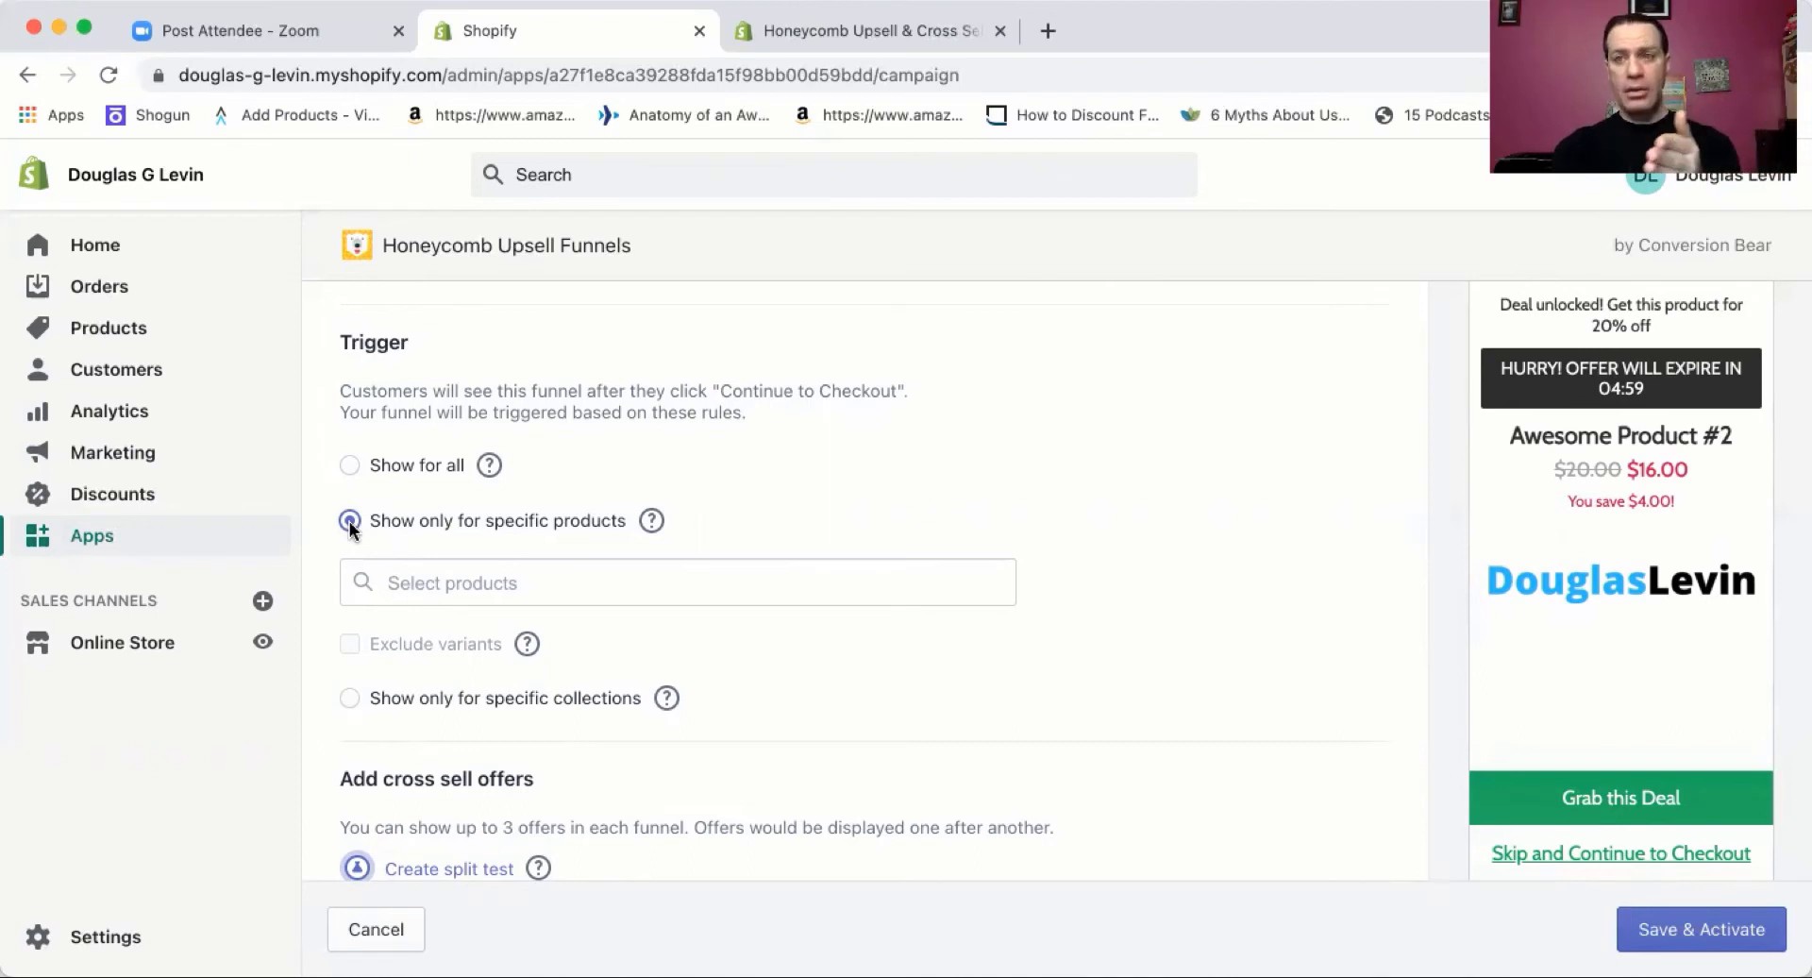
left_click(435, 582)
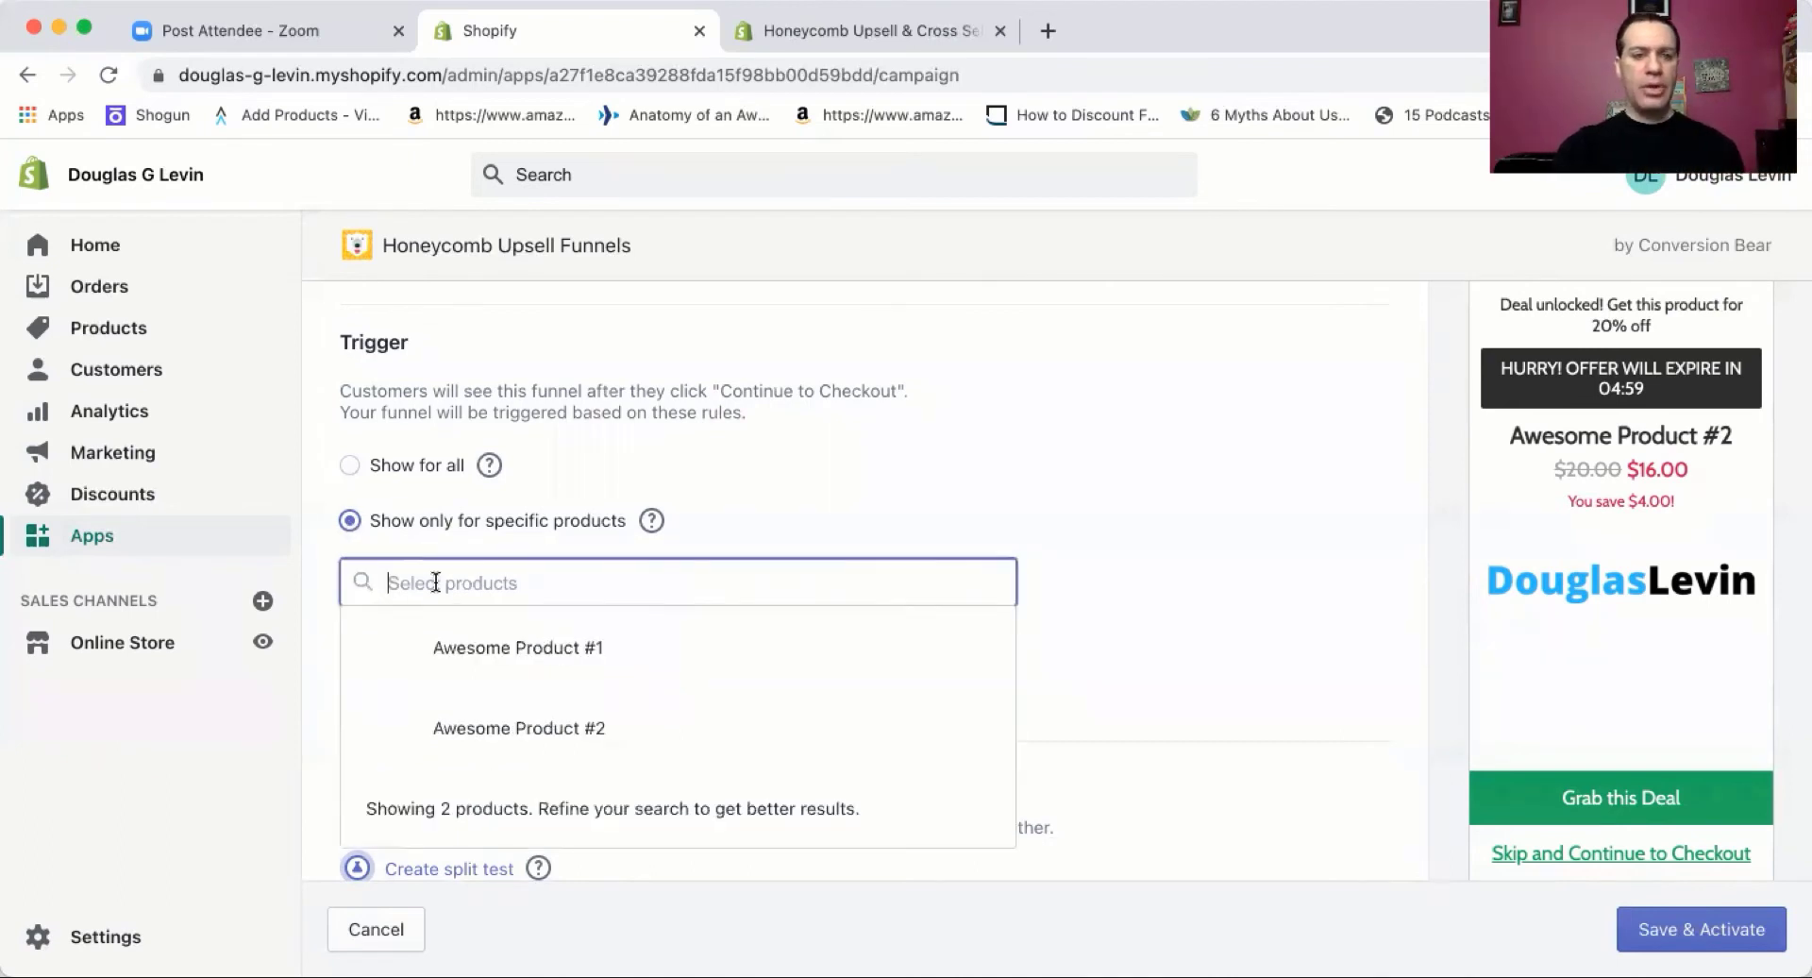
left_click(497, 658)
left_click(1036, 554)
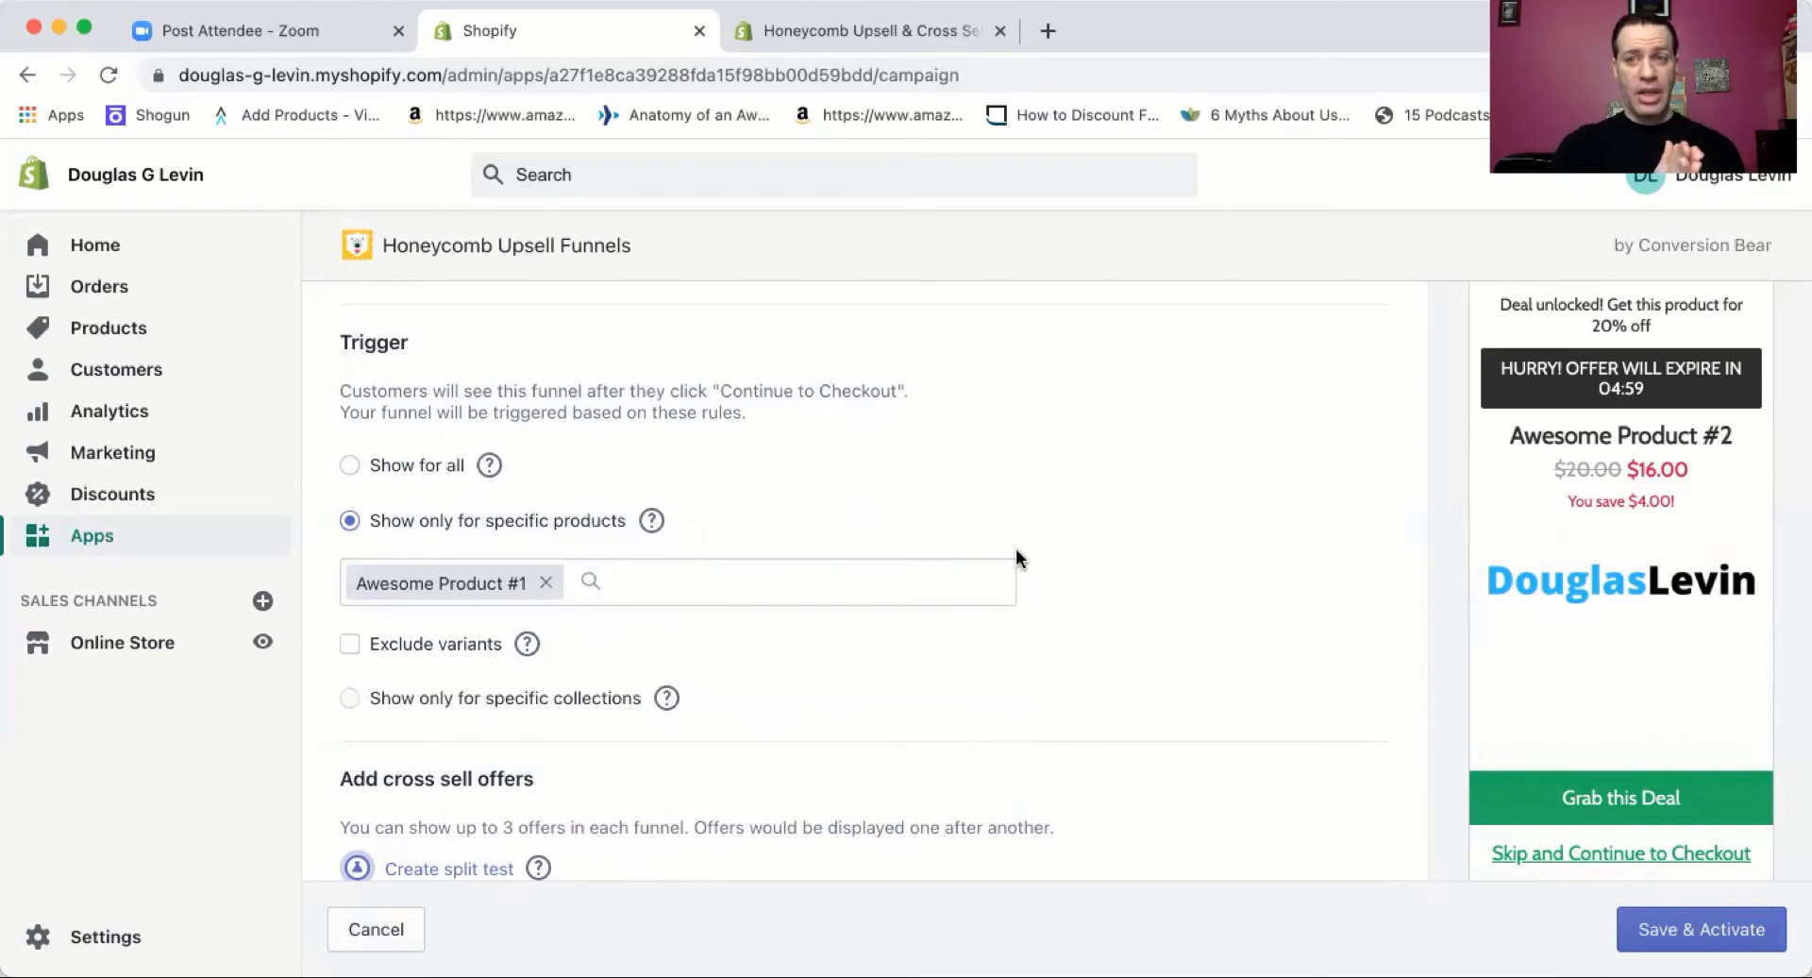
Place the funnel on the Thank You Page and set its trigger again to show only for specific products
scroll(1015, 557, "up", 10)
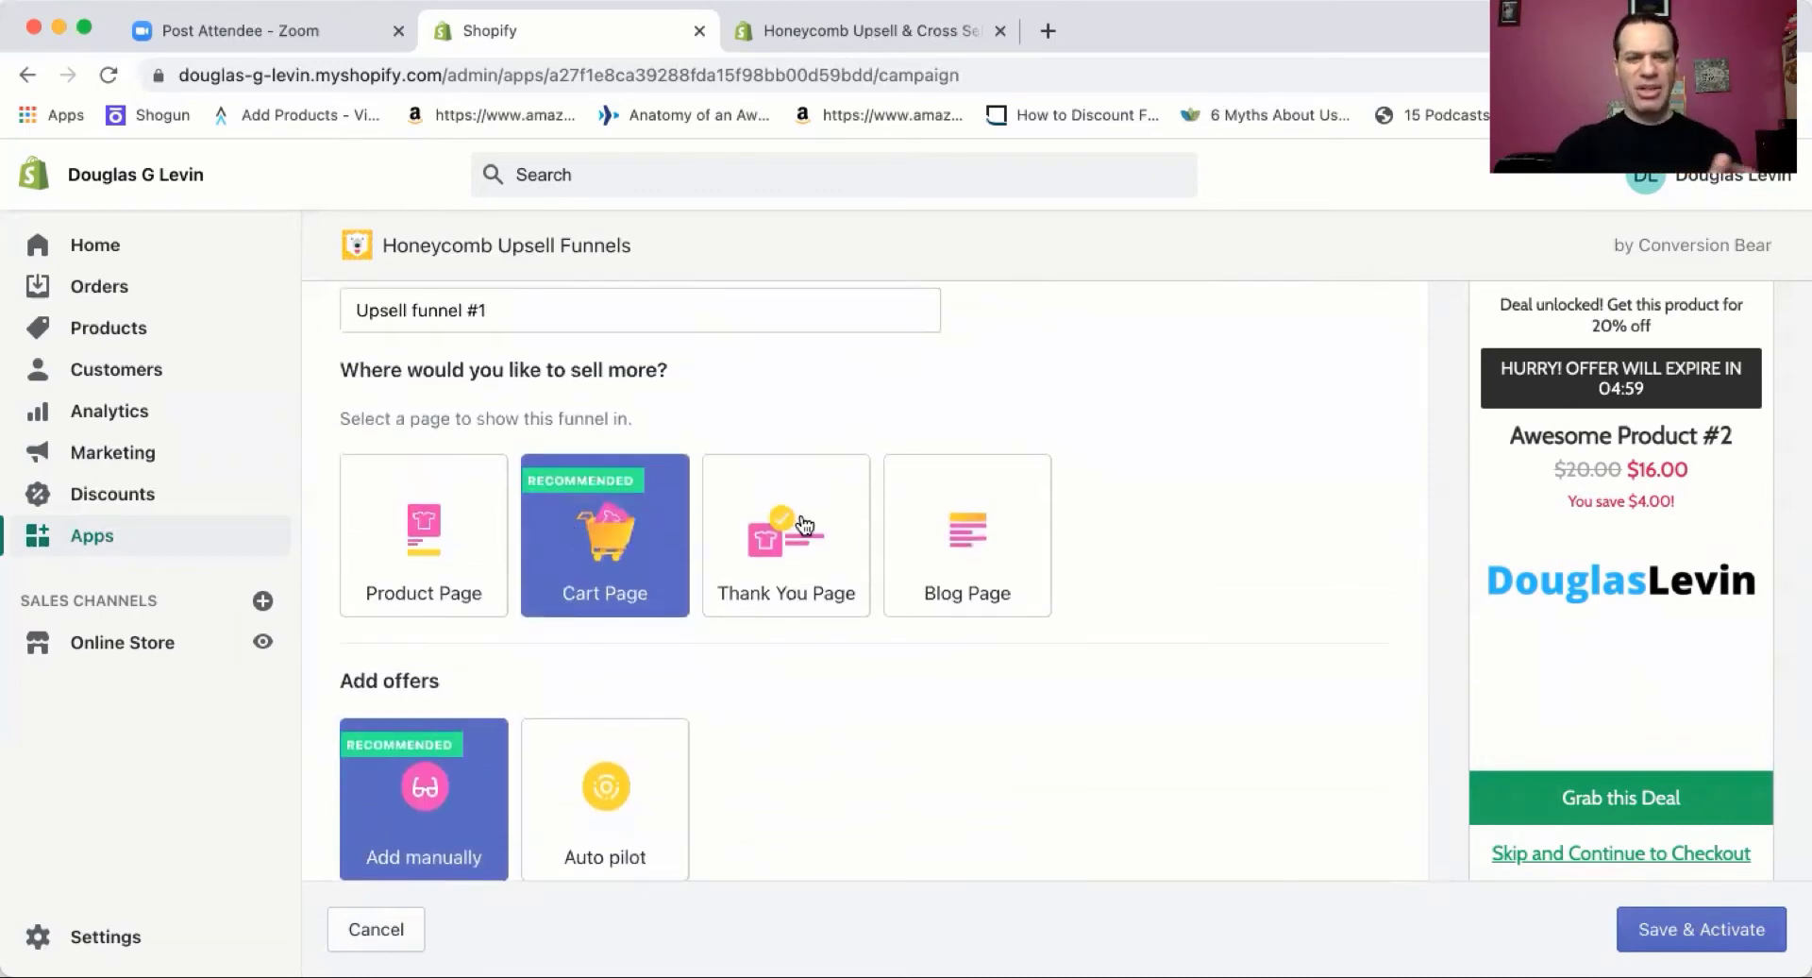
left_click(803, 524)
scroll(920, 564, "down", 7)
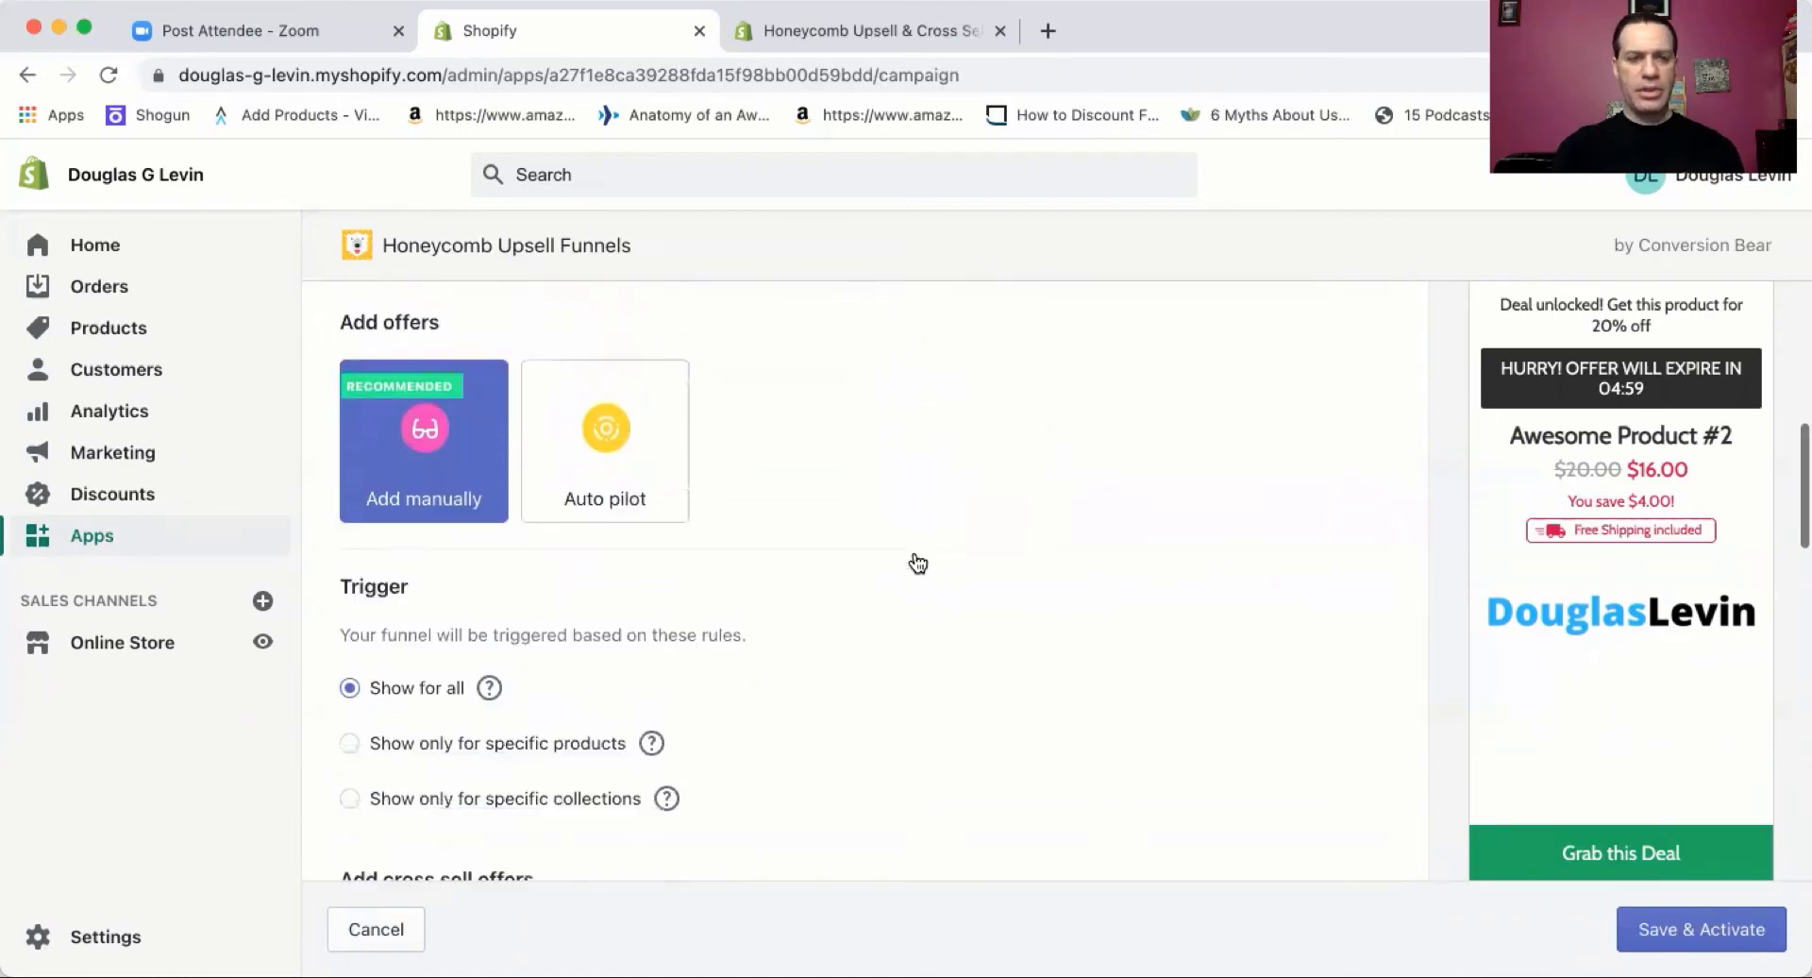
left_click(344, 400)
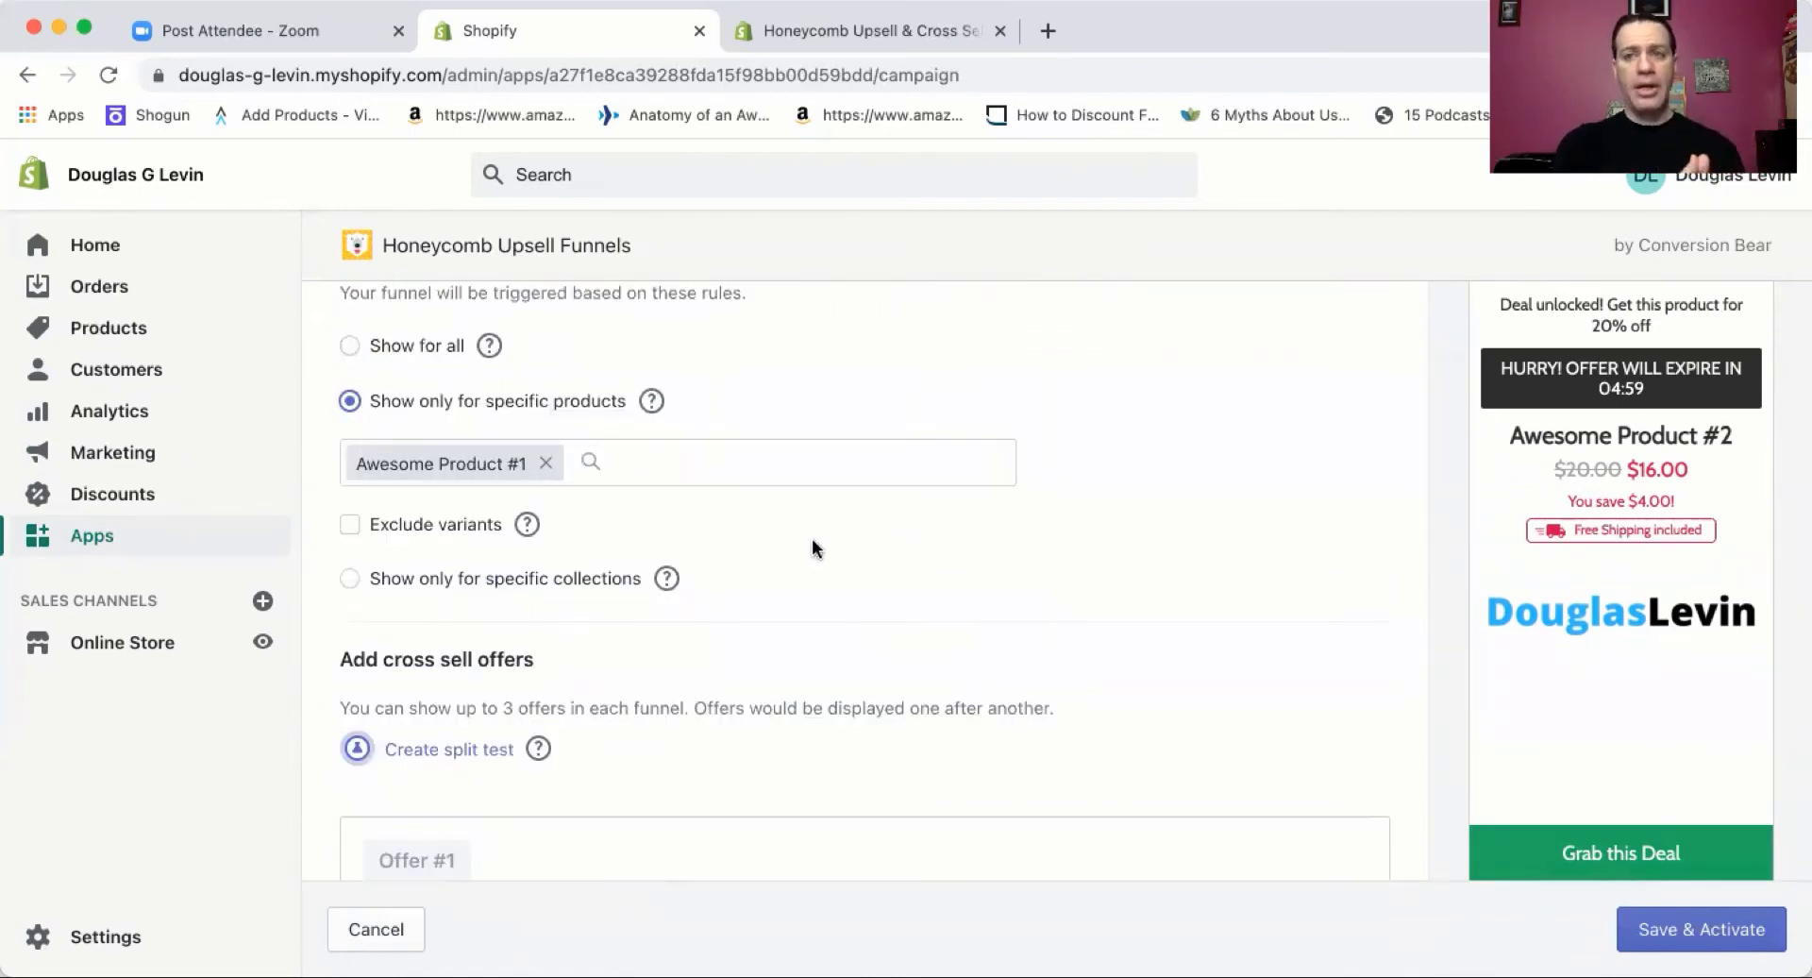
Replace the store product offered in Offer #1 with Awesome Product #1
scroll(812, 538, "up", 10)
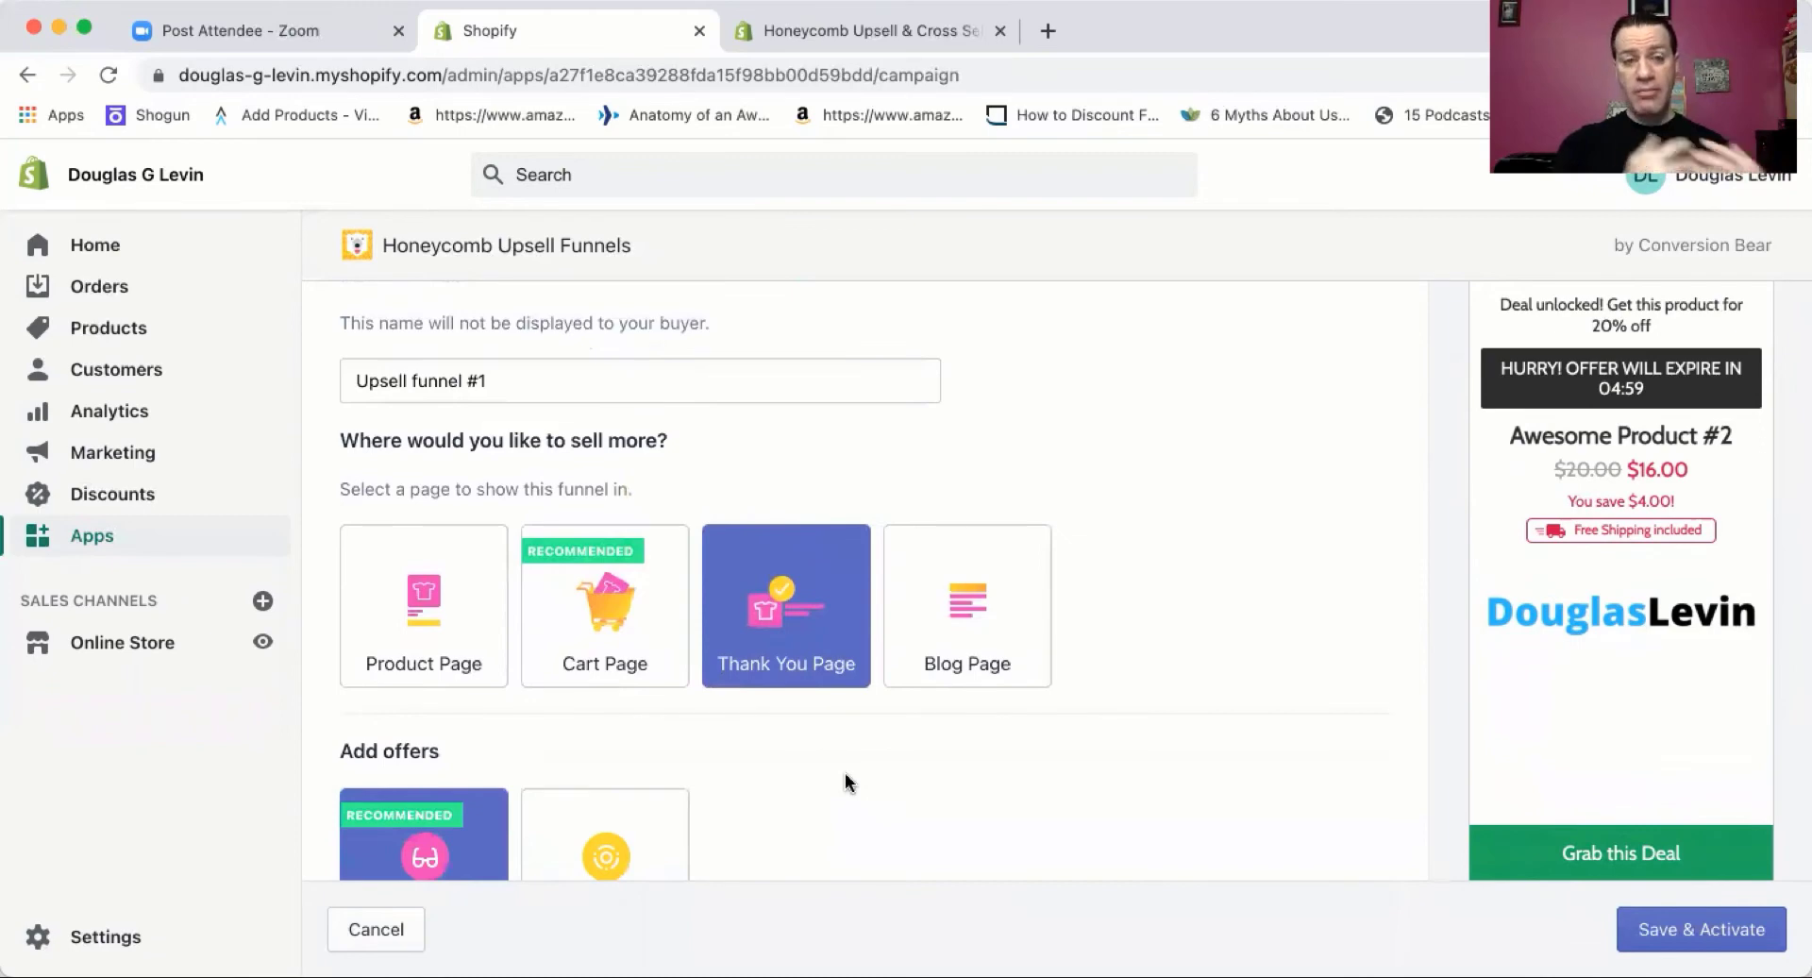
scroll(845, 772, "down", 10)
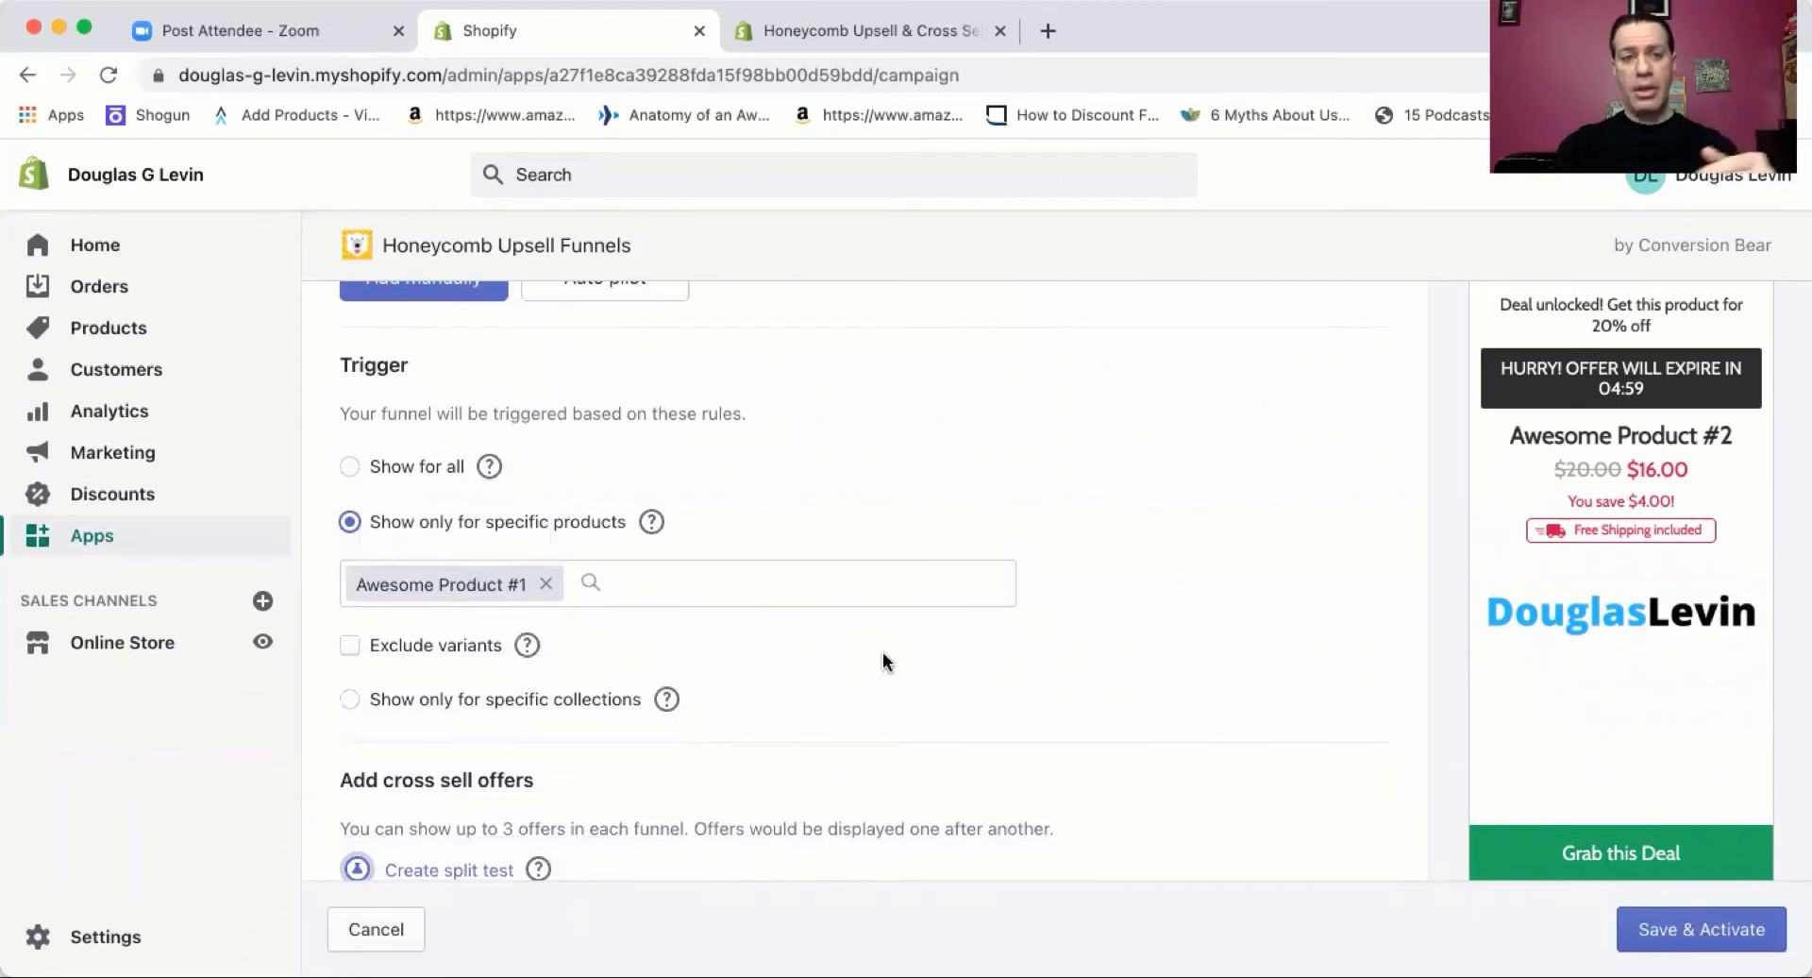
scroll(881, 651, "up", 5)
scroll(879, 630, "down", 10)
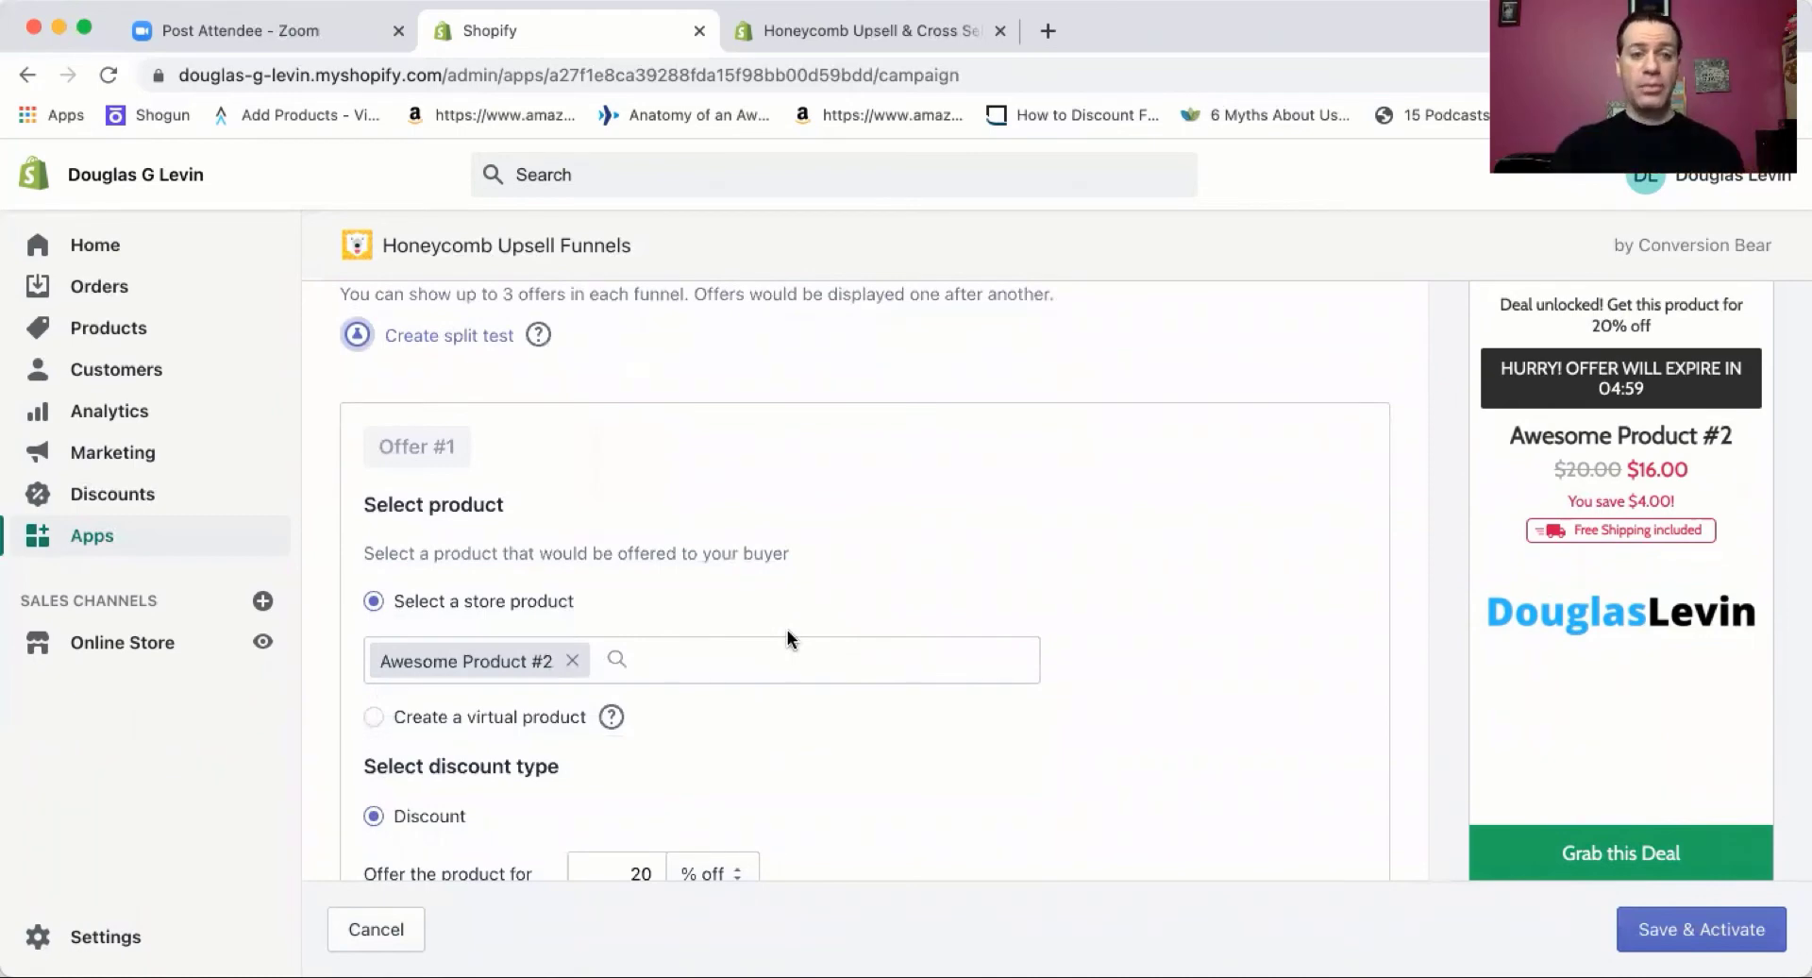
left_click(572, 661)
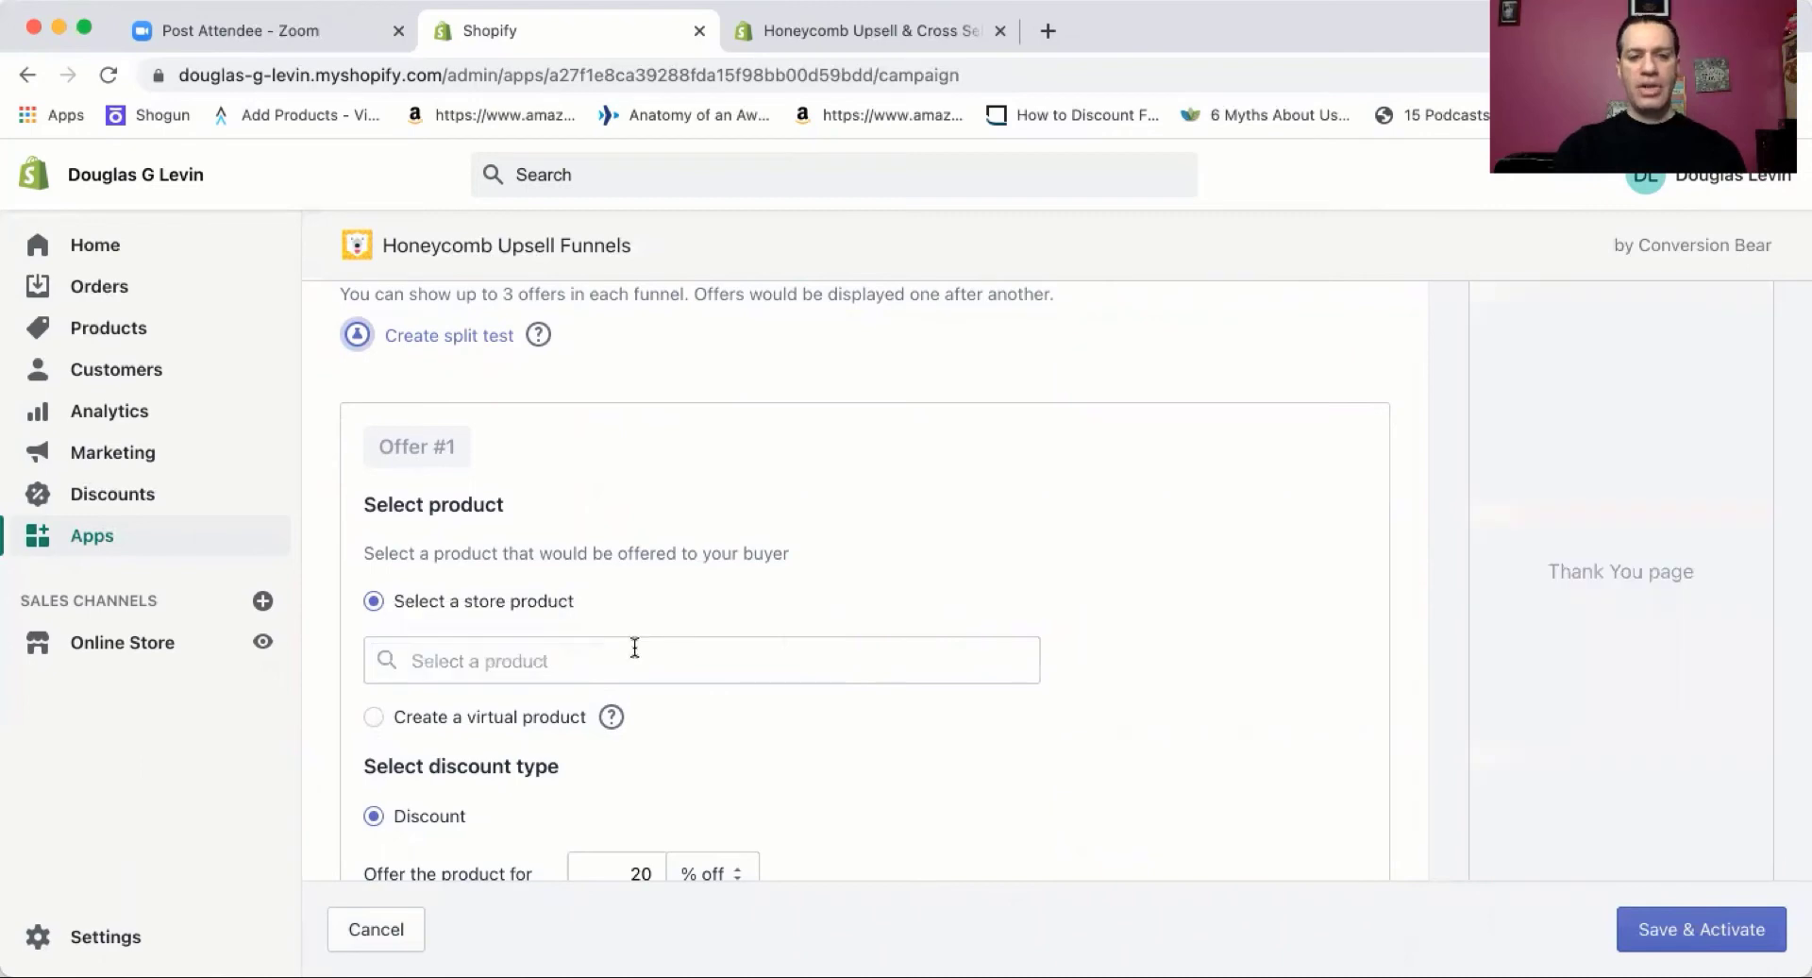
left_click(592, 652)
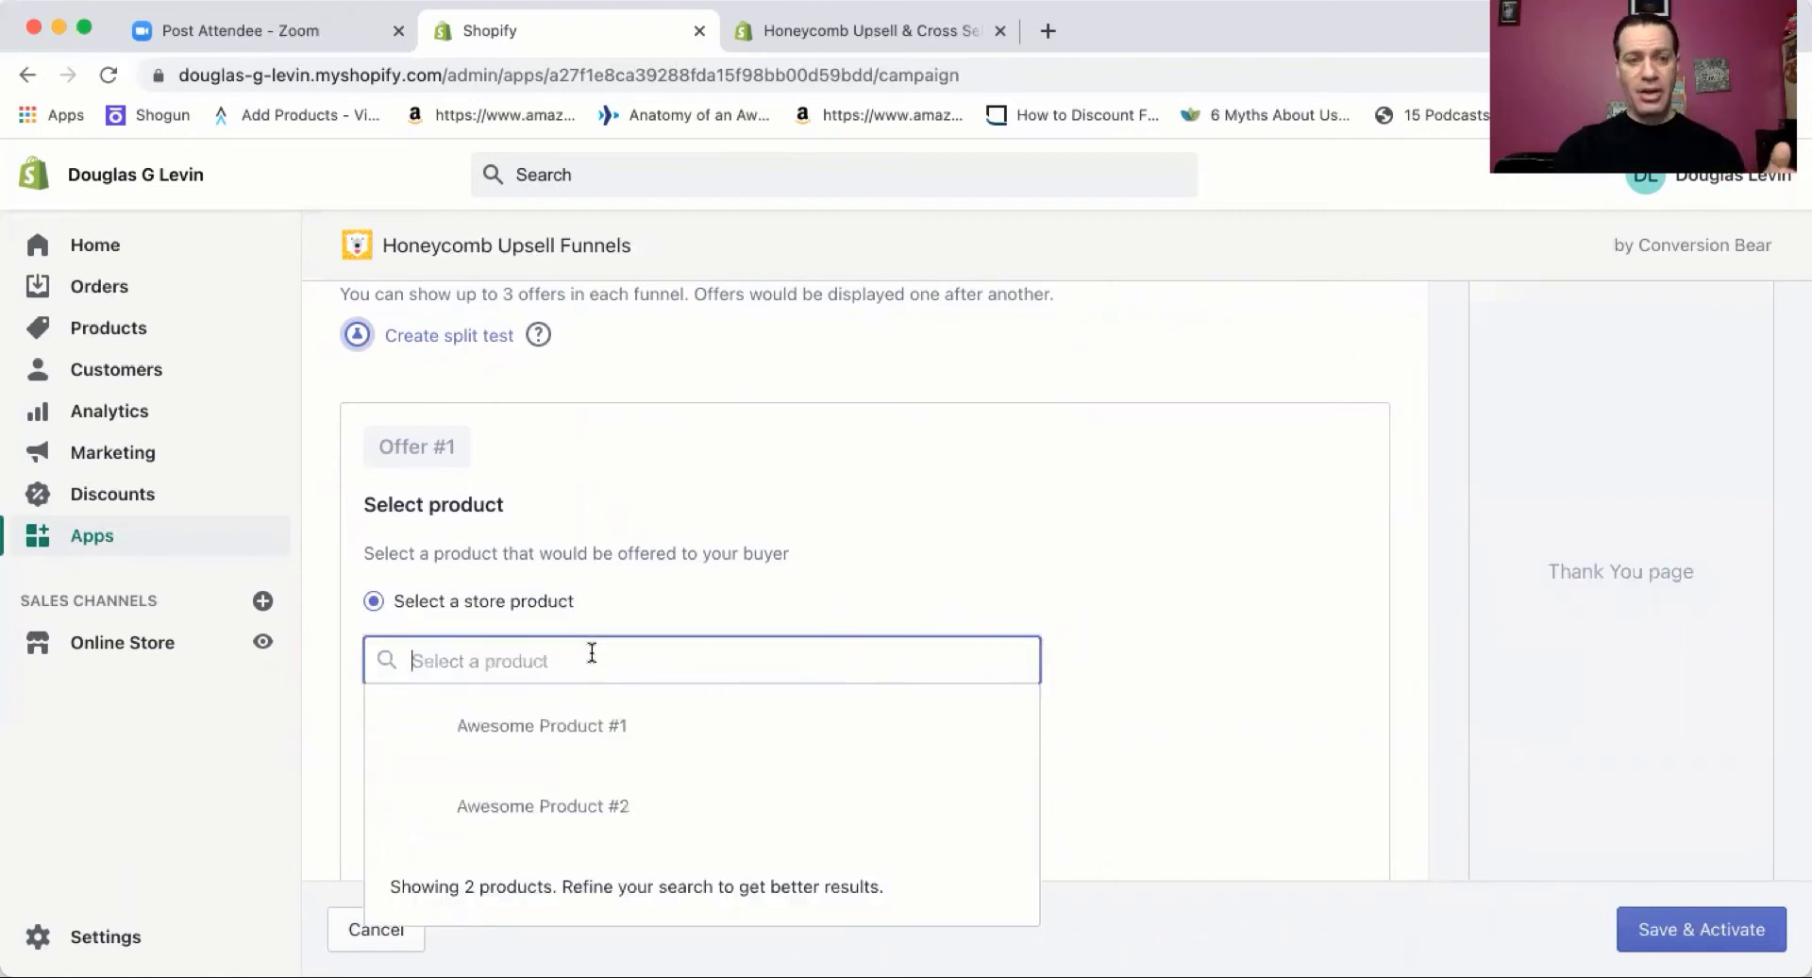
left_click(600, 724)
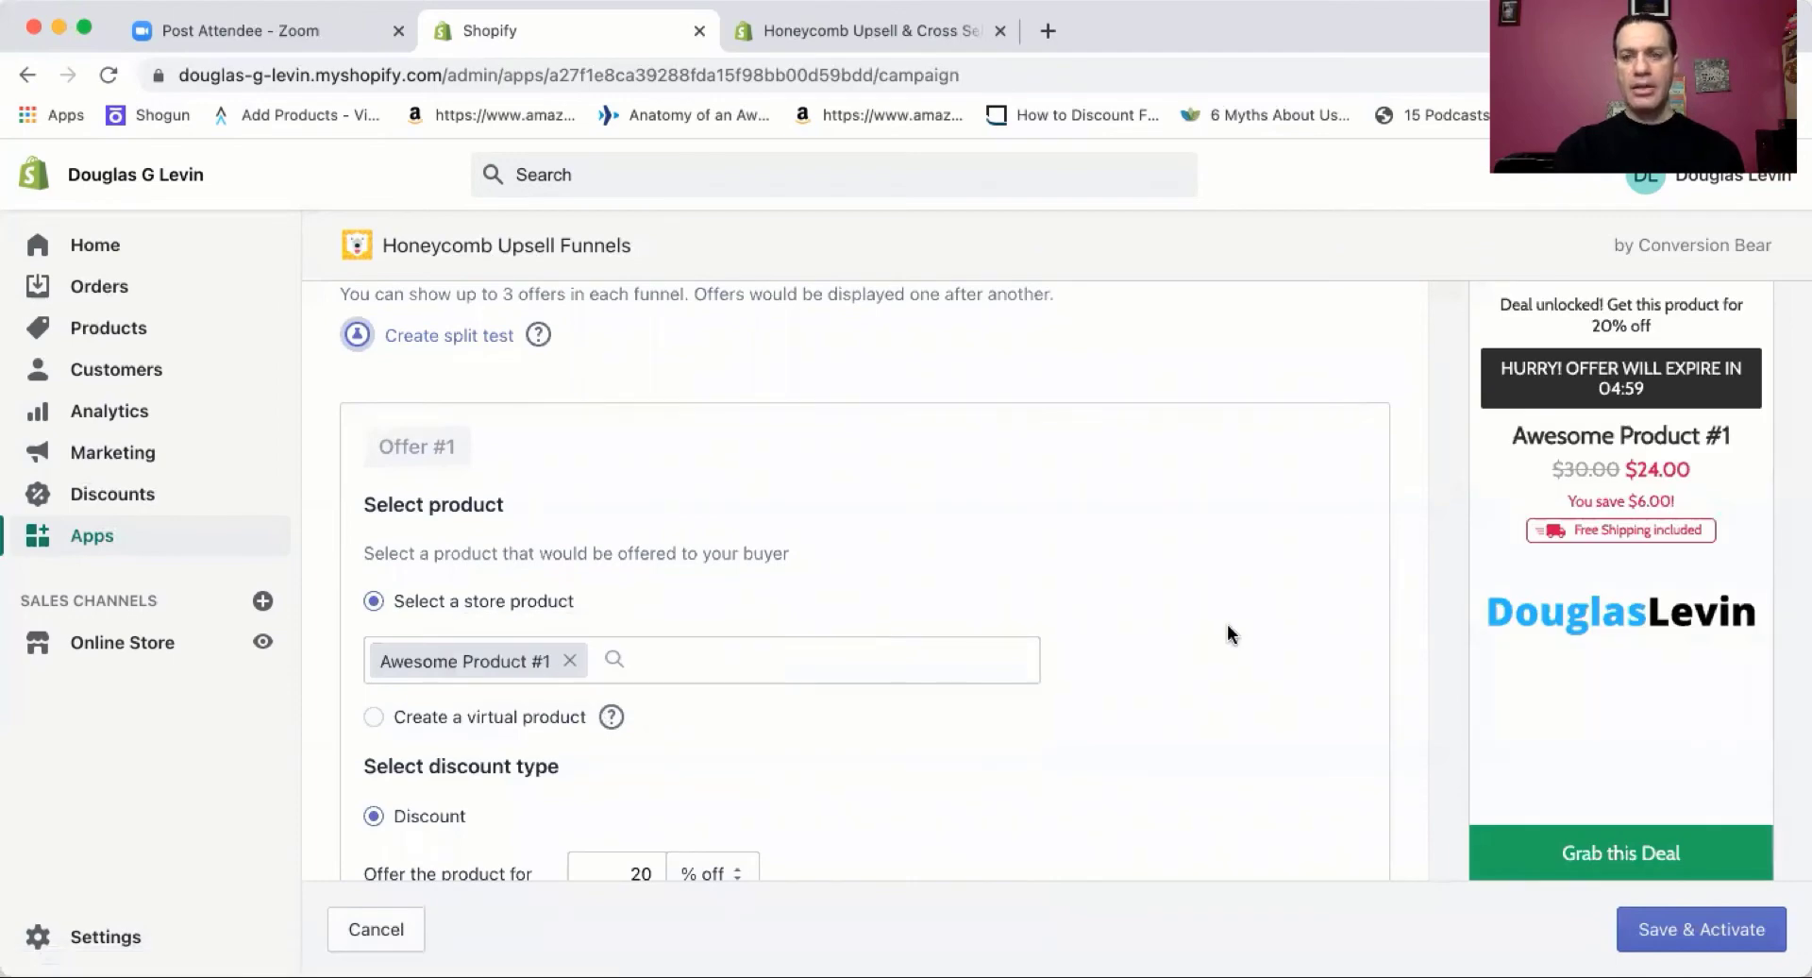
Set the discount type of Offer #1 to None
scroll(859, 656, "down", 3)
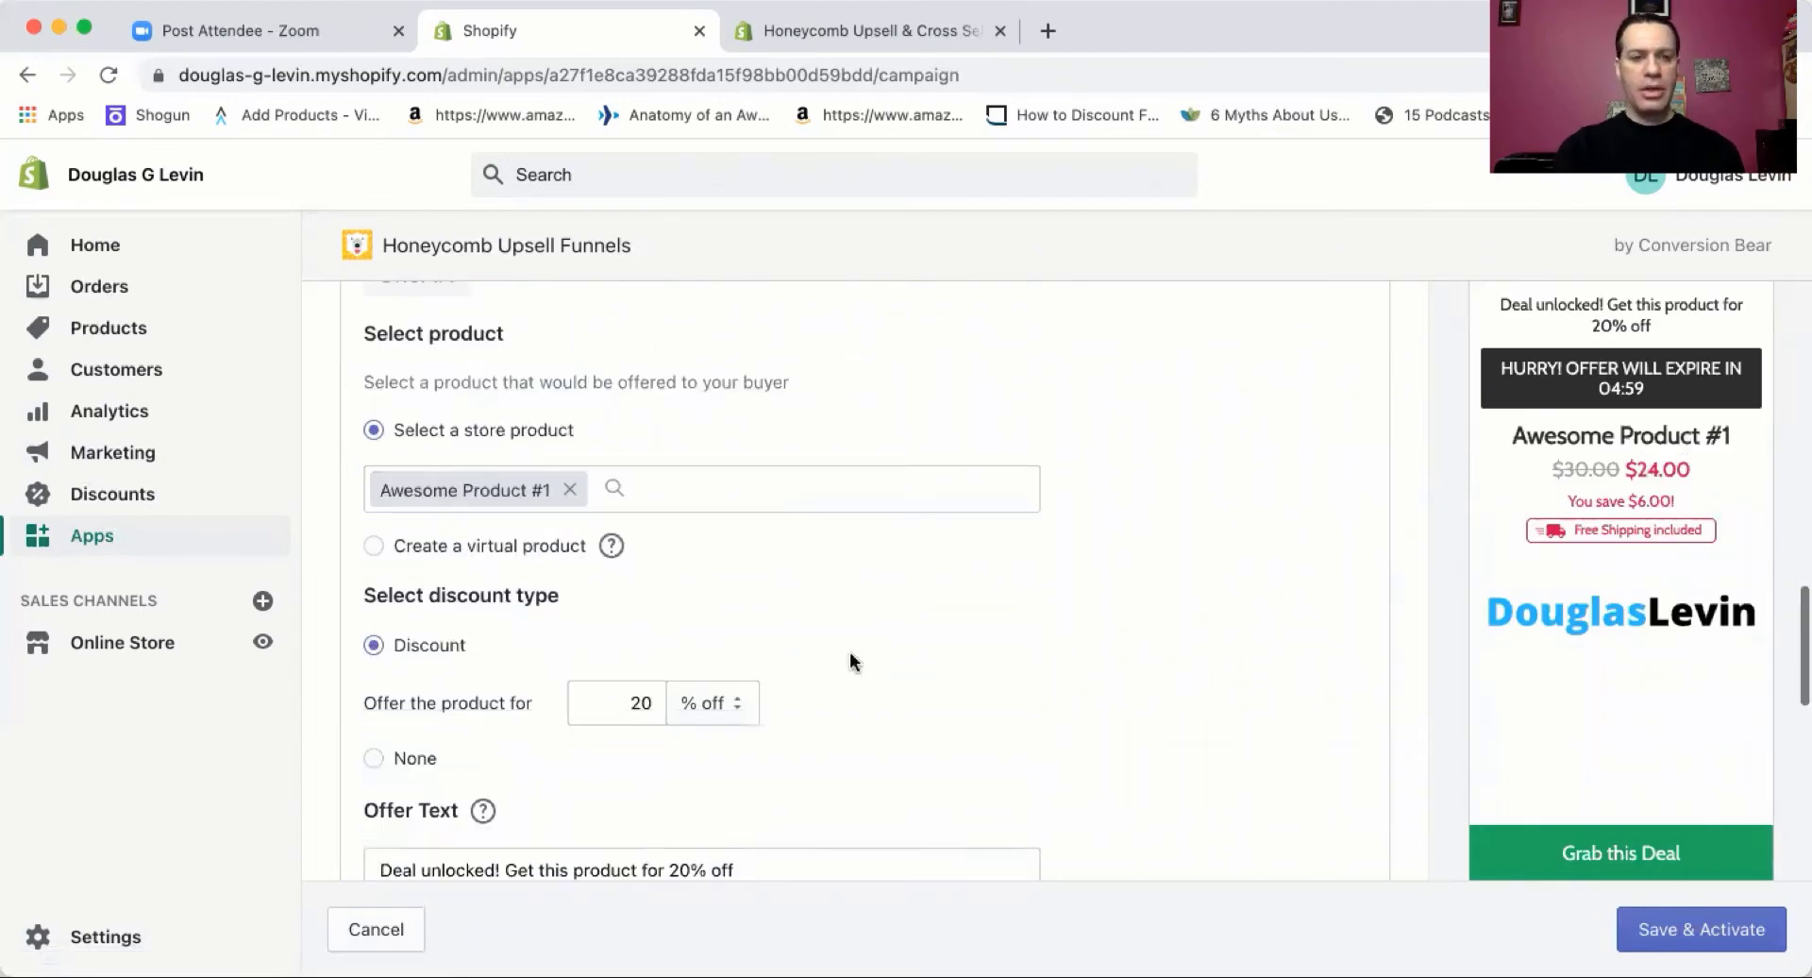
left_click(374, 757)
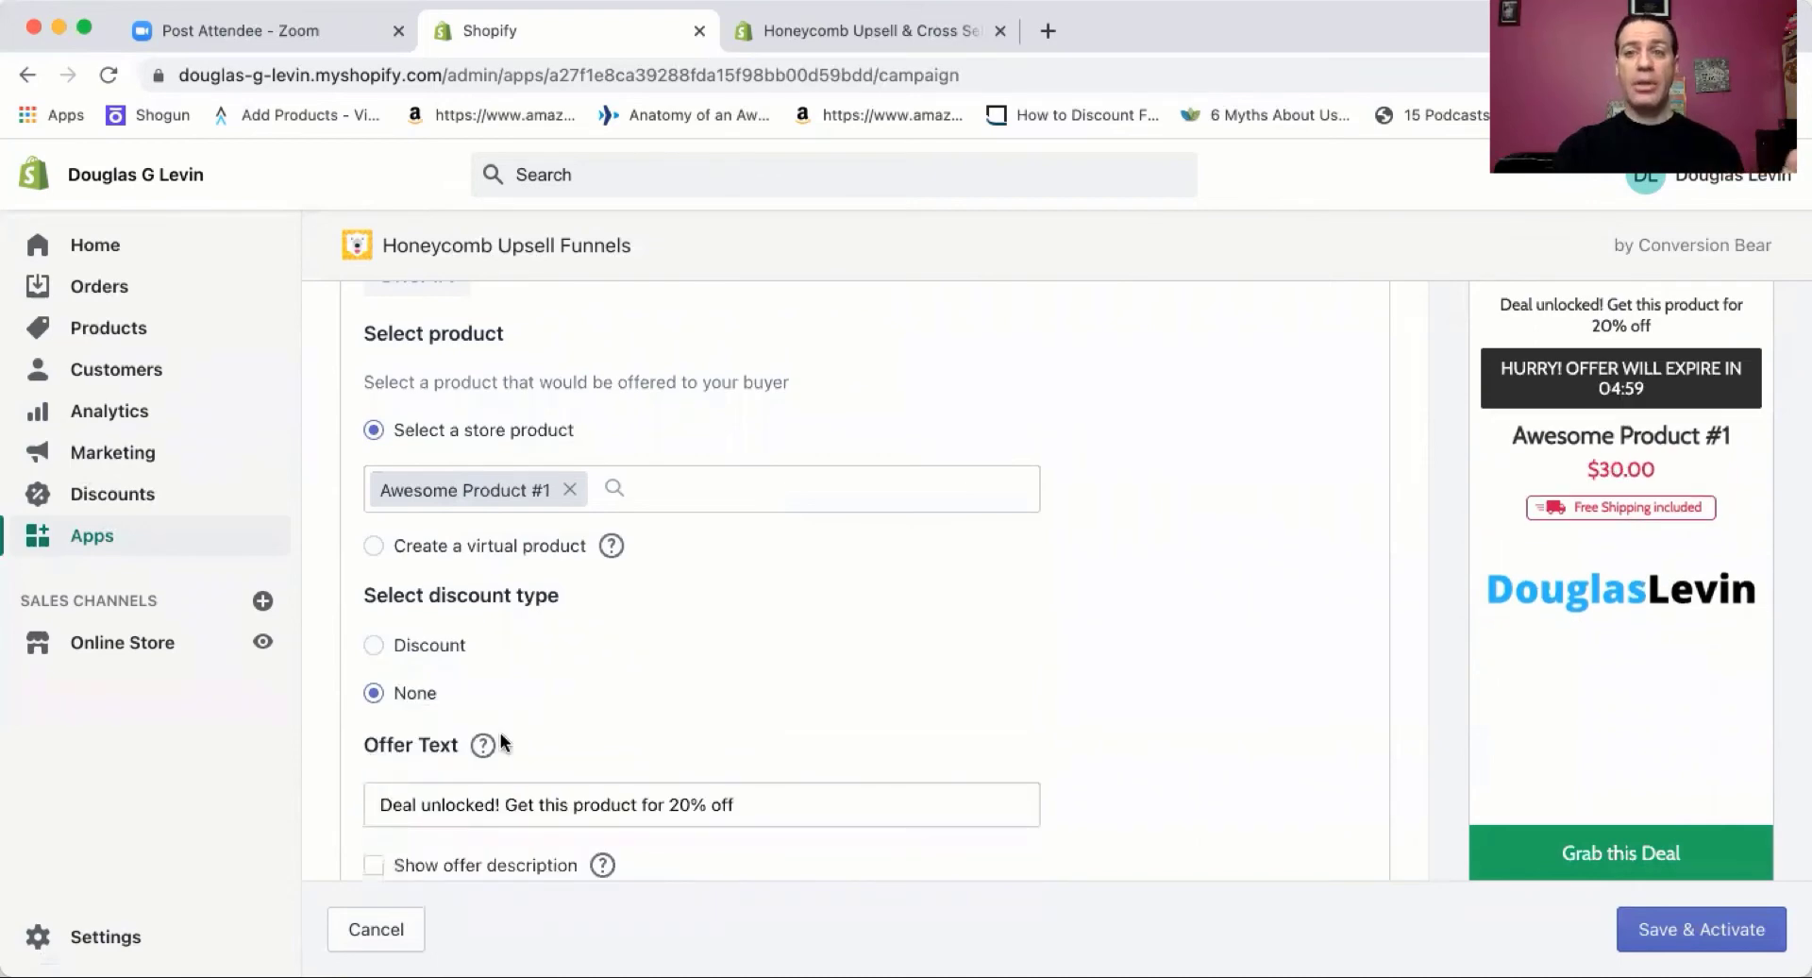
scroll(796, 666, "up", 1)
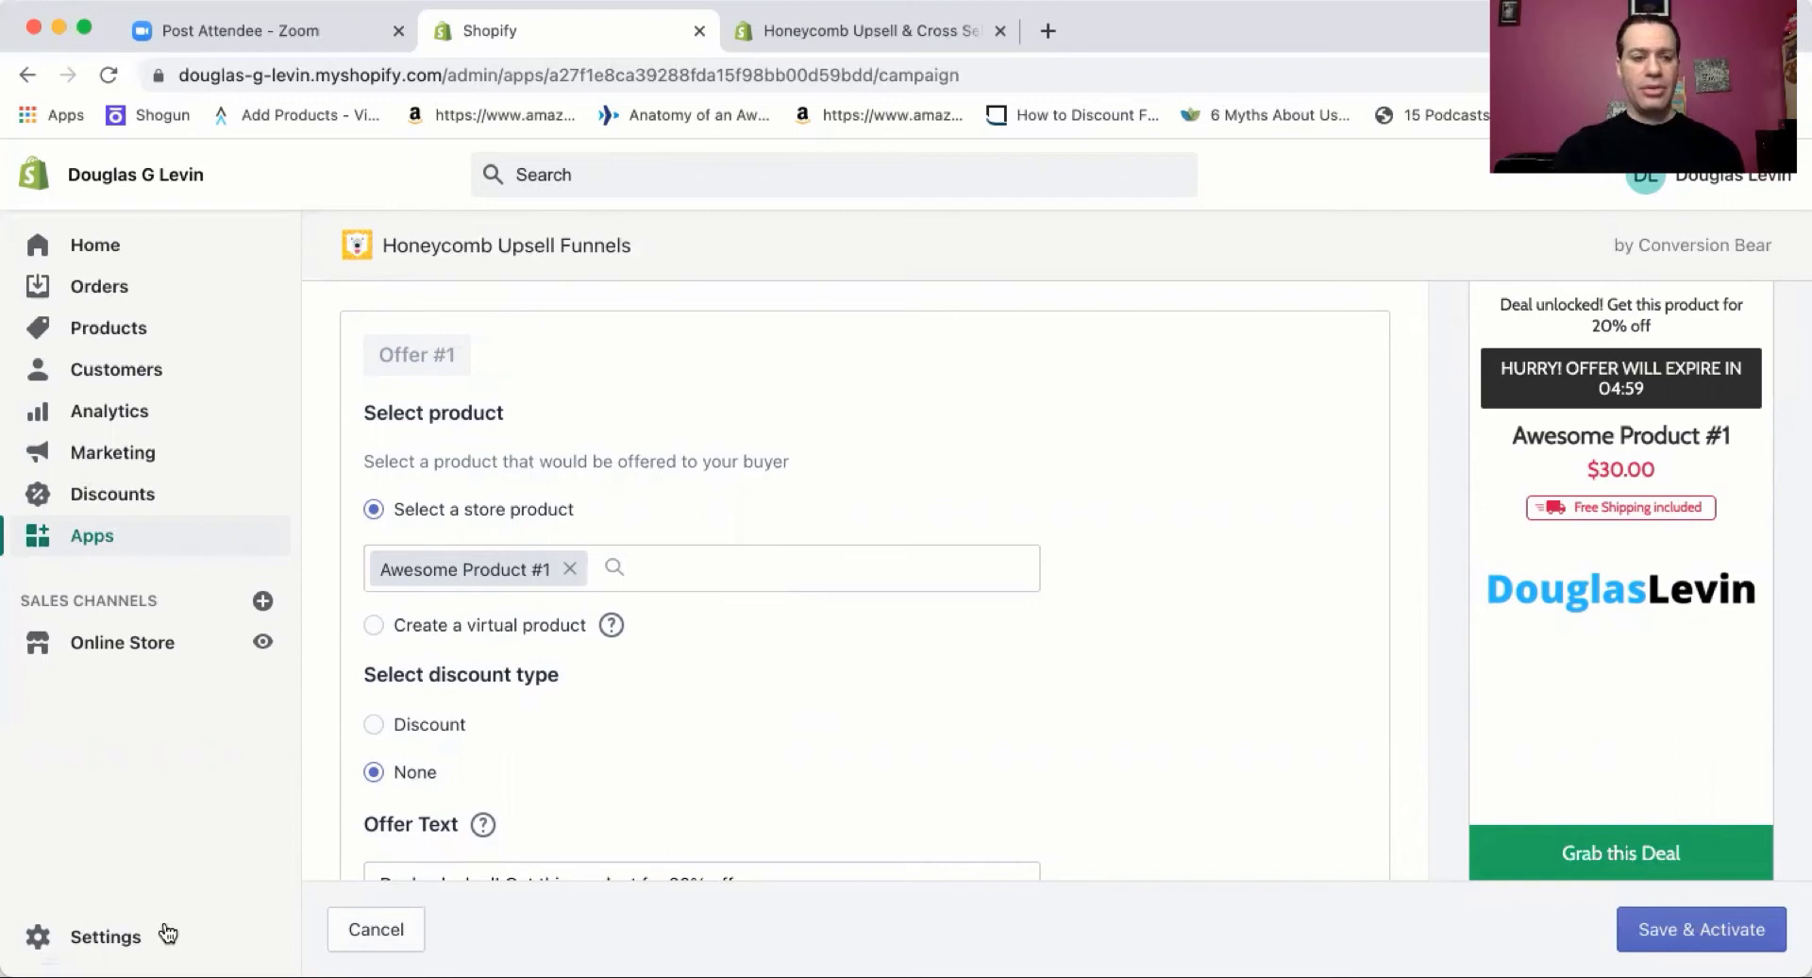
scroll(734, 742, "down", 3)
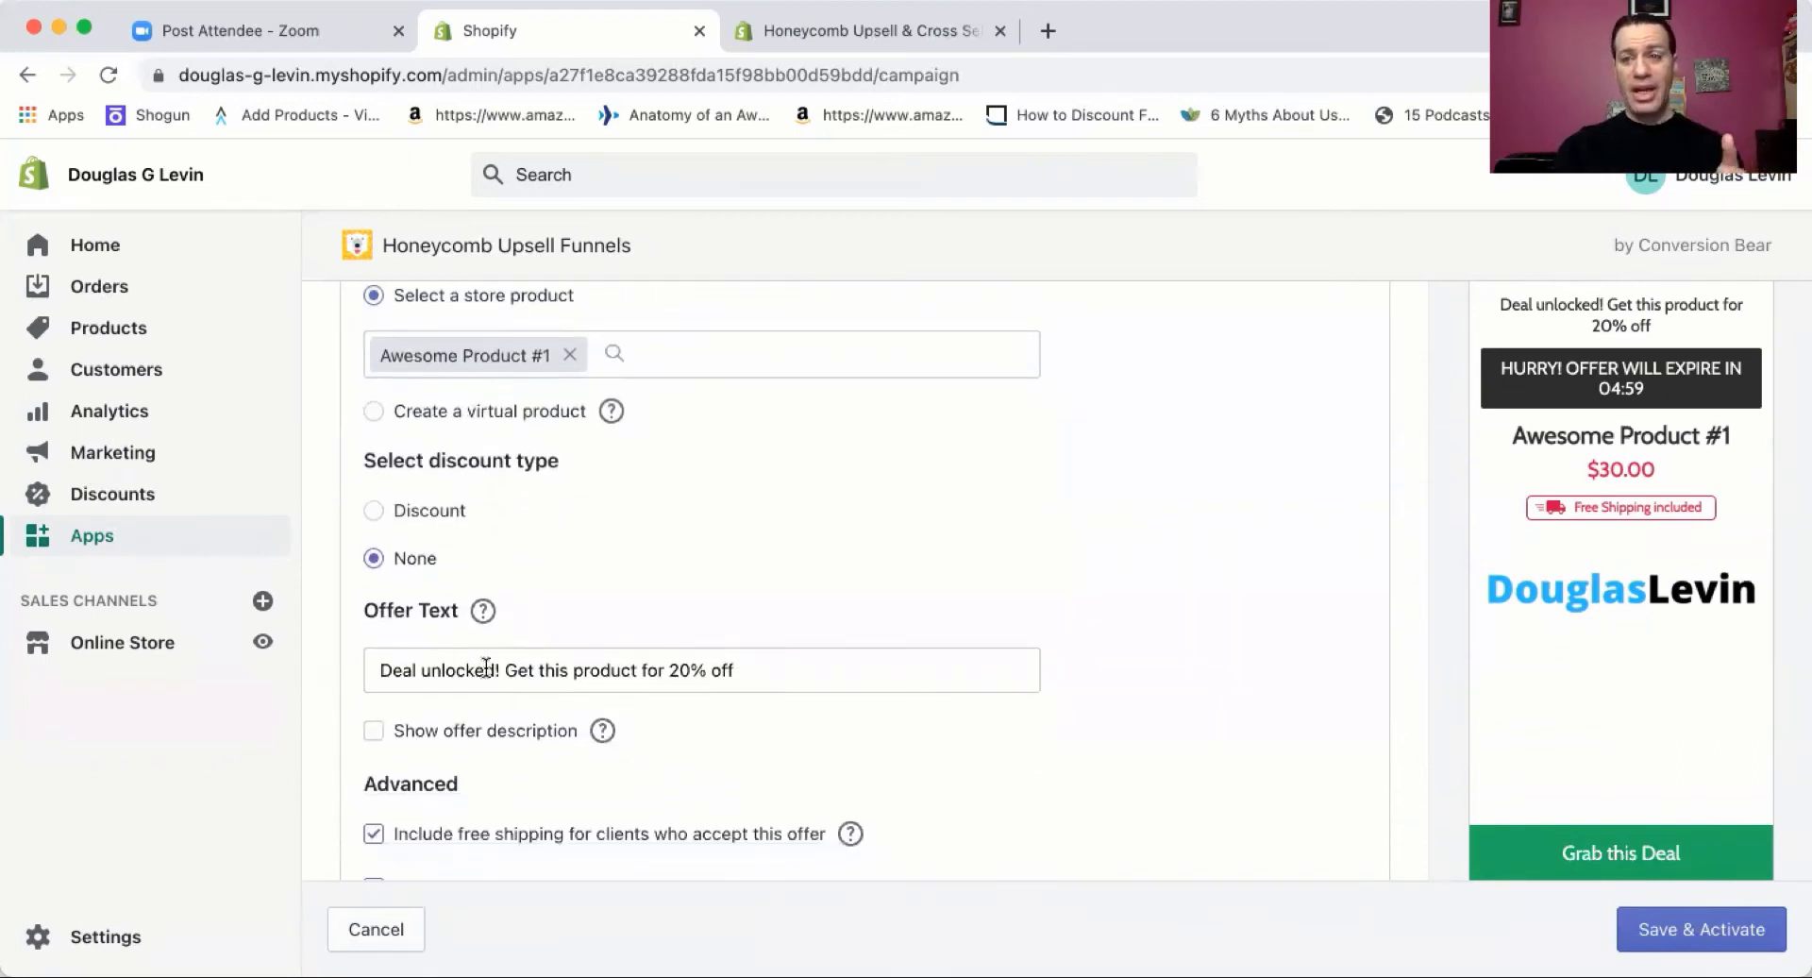
Replace the offer text of Offer #1 with "Add a 2nd Bottle Now!"
triple_click(569, 668)
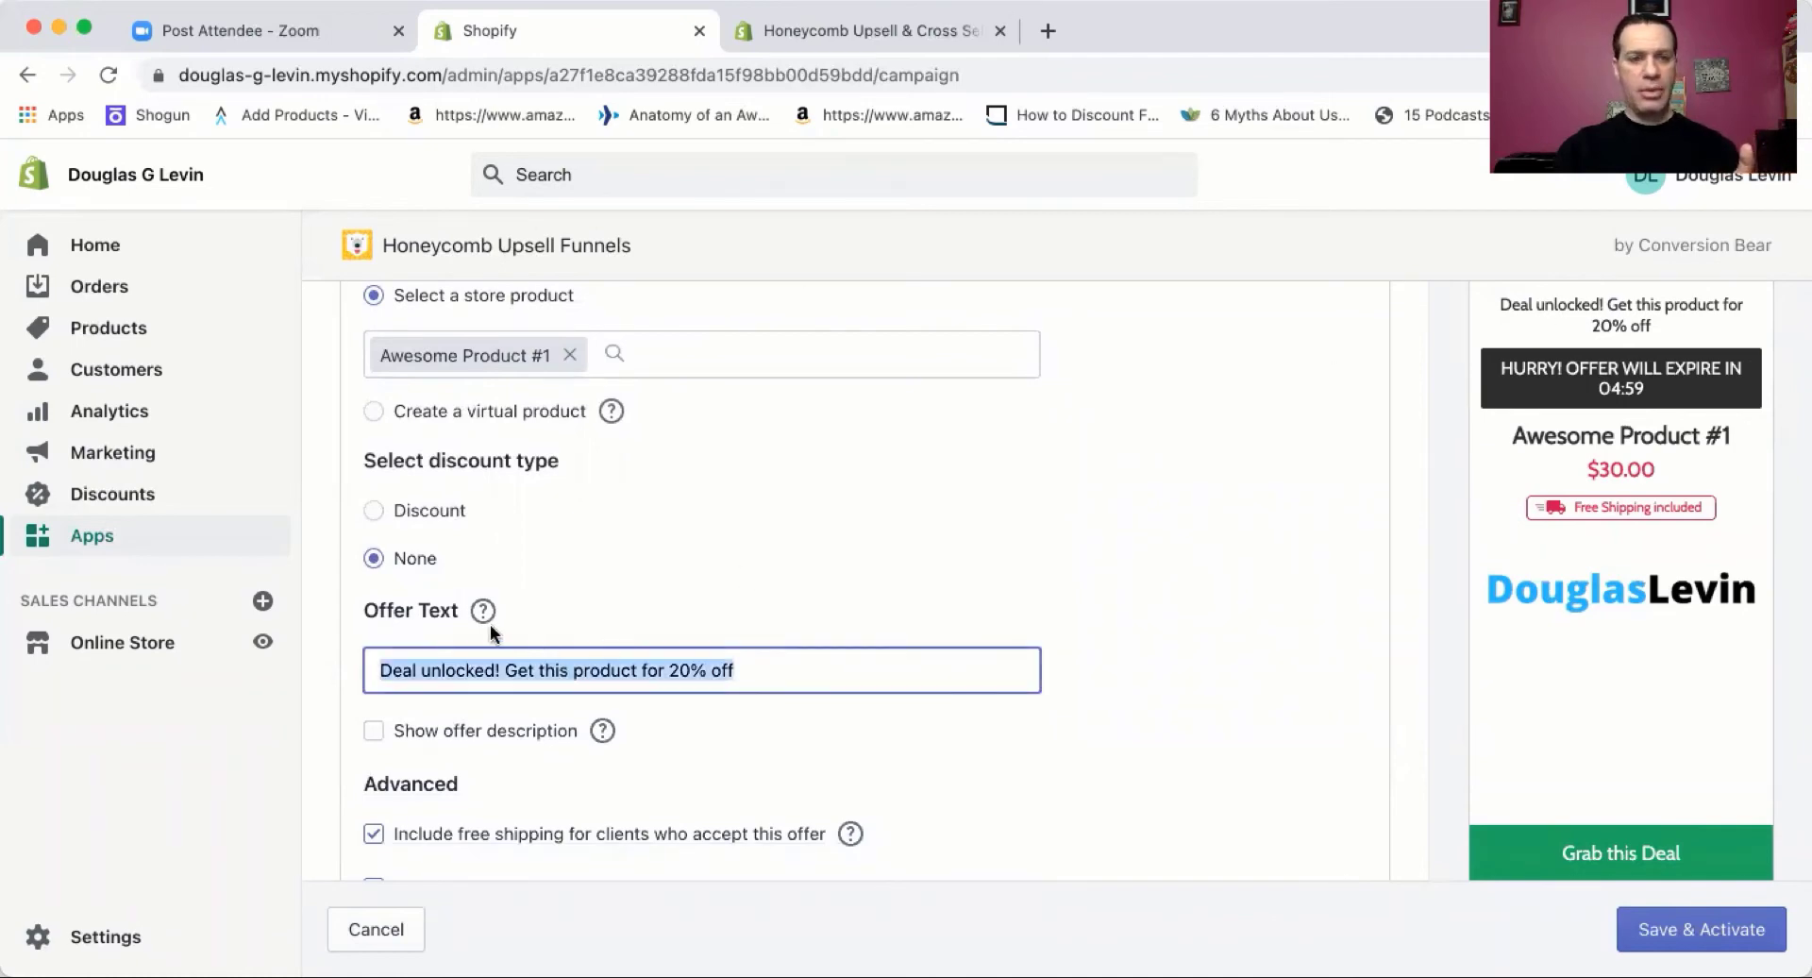
type("Add a ")
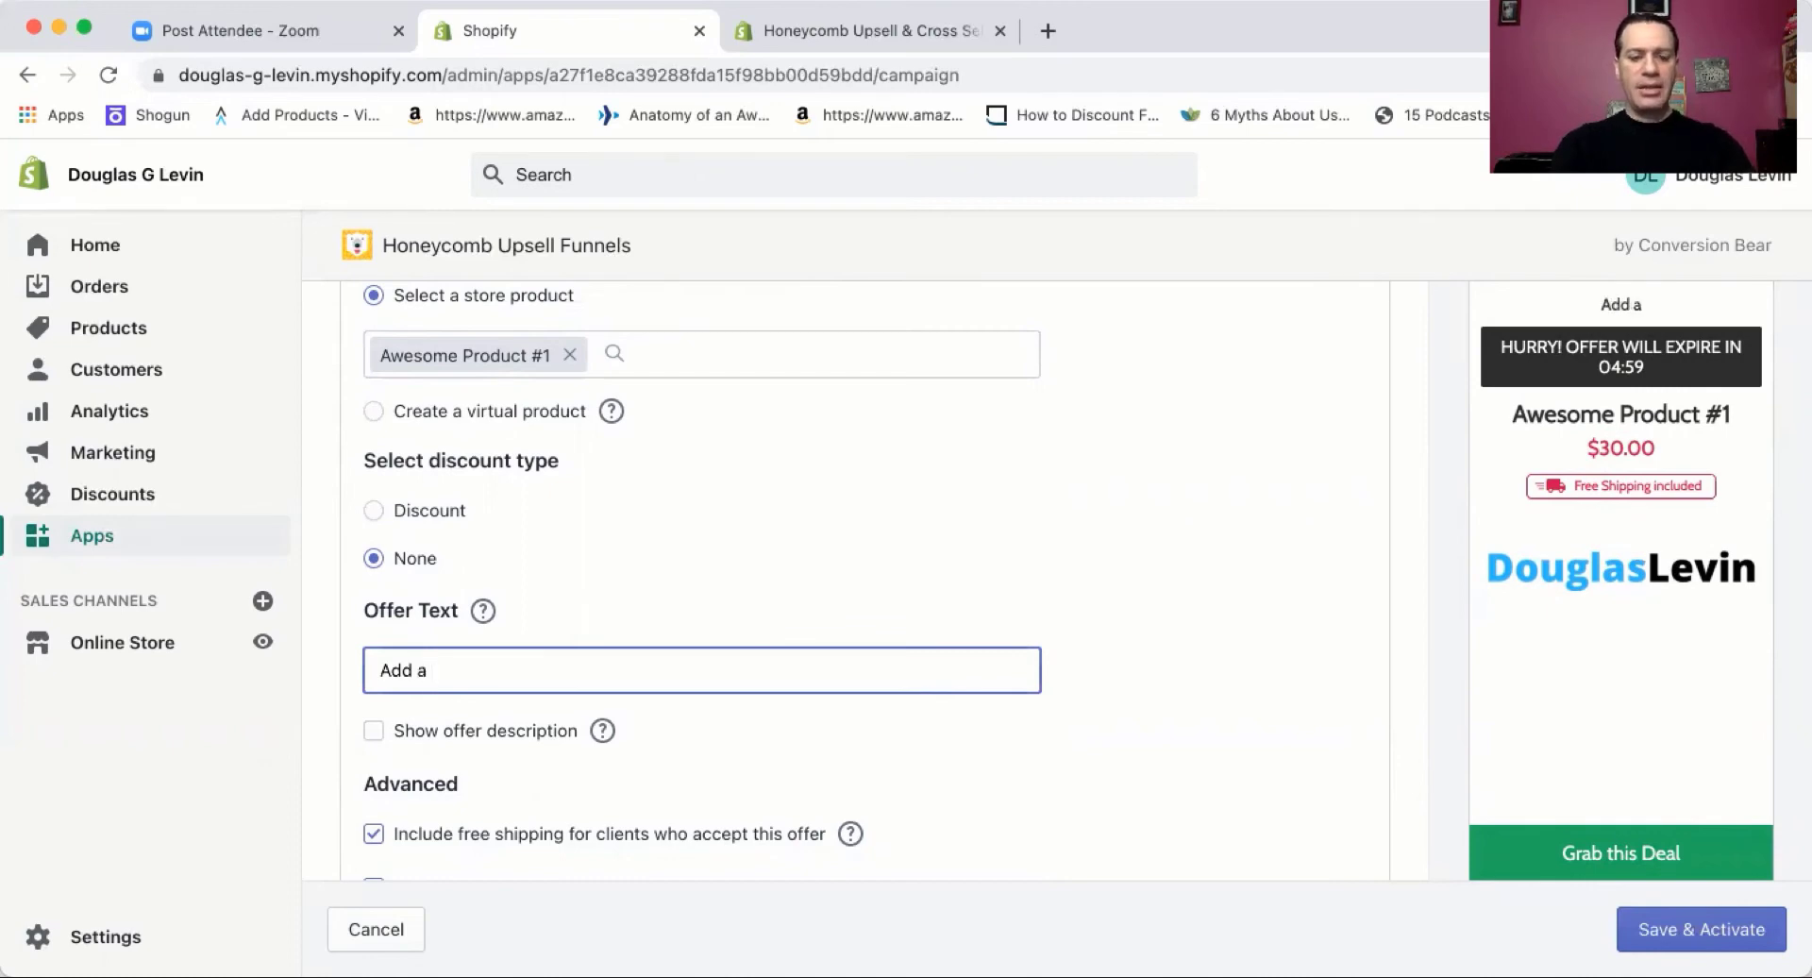
type("2nd Bottle Now!")
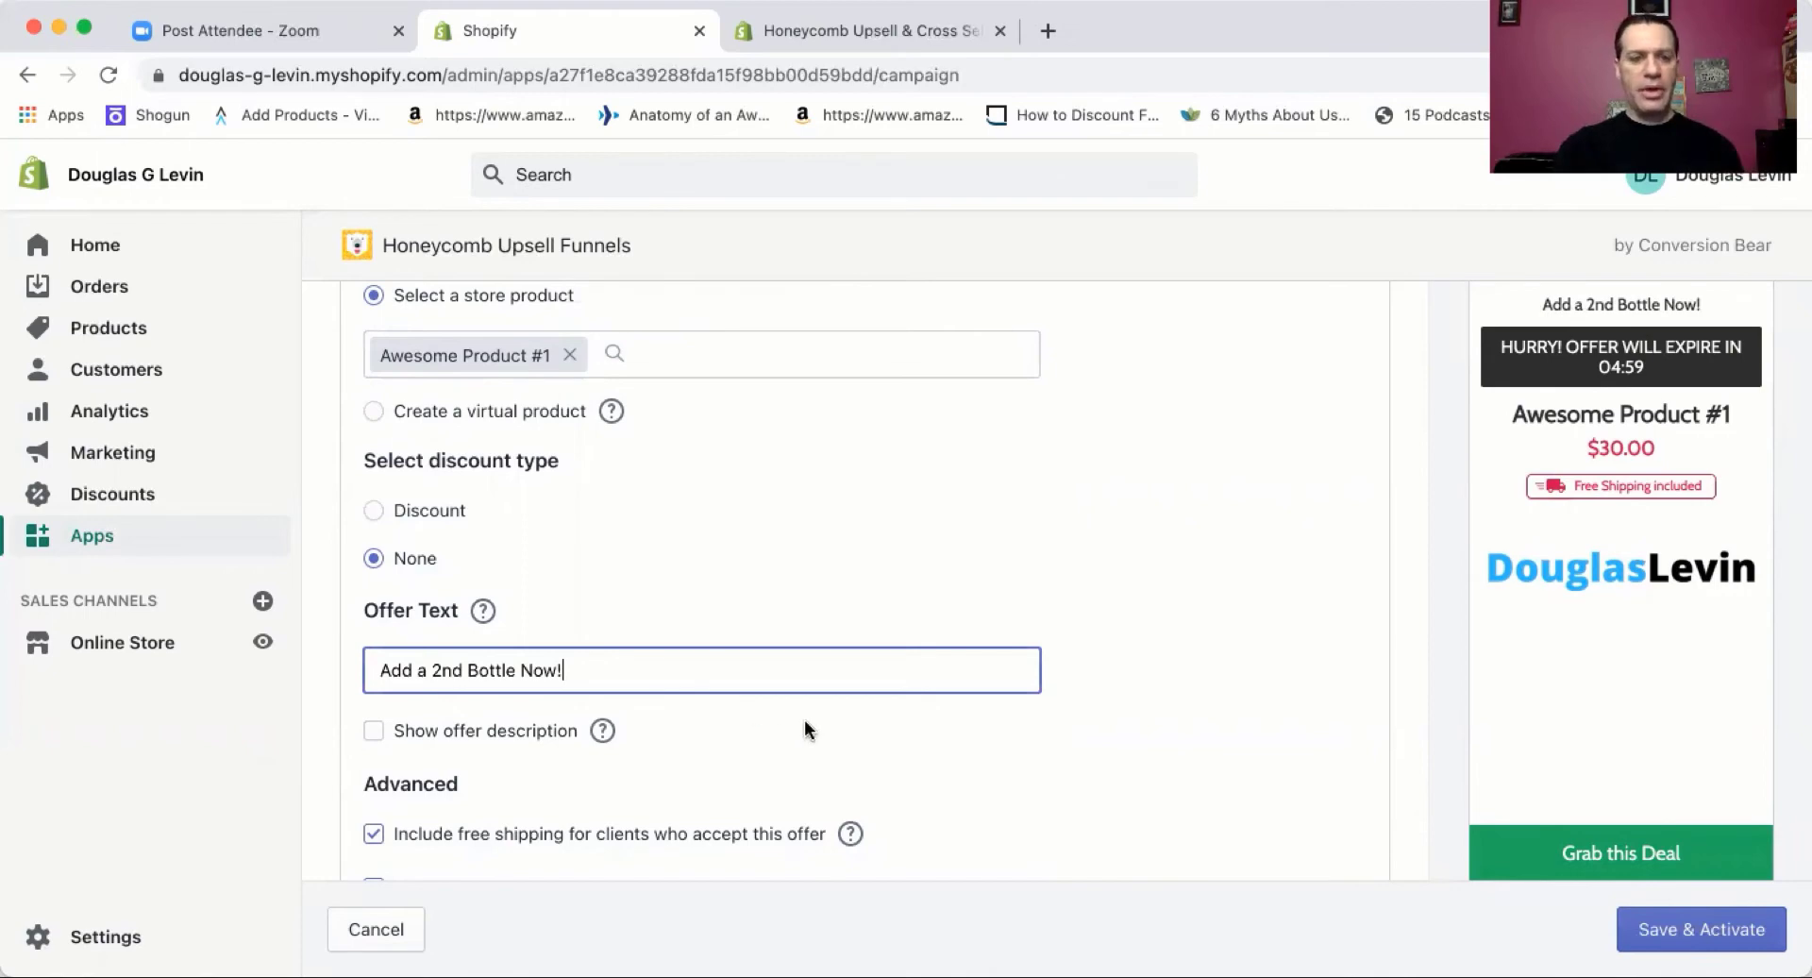
Add a downsell condition after Offer #1 in the funnel
scroll(804, 719, "down", 4)
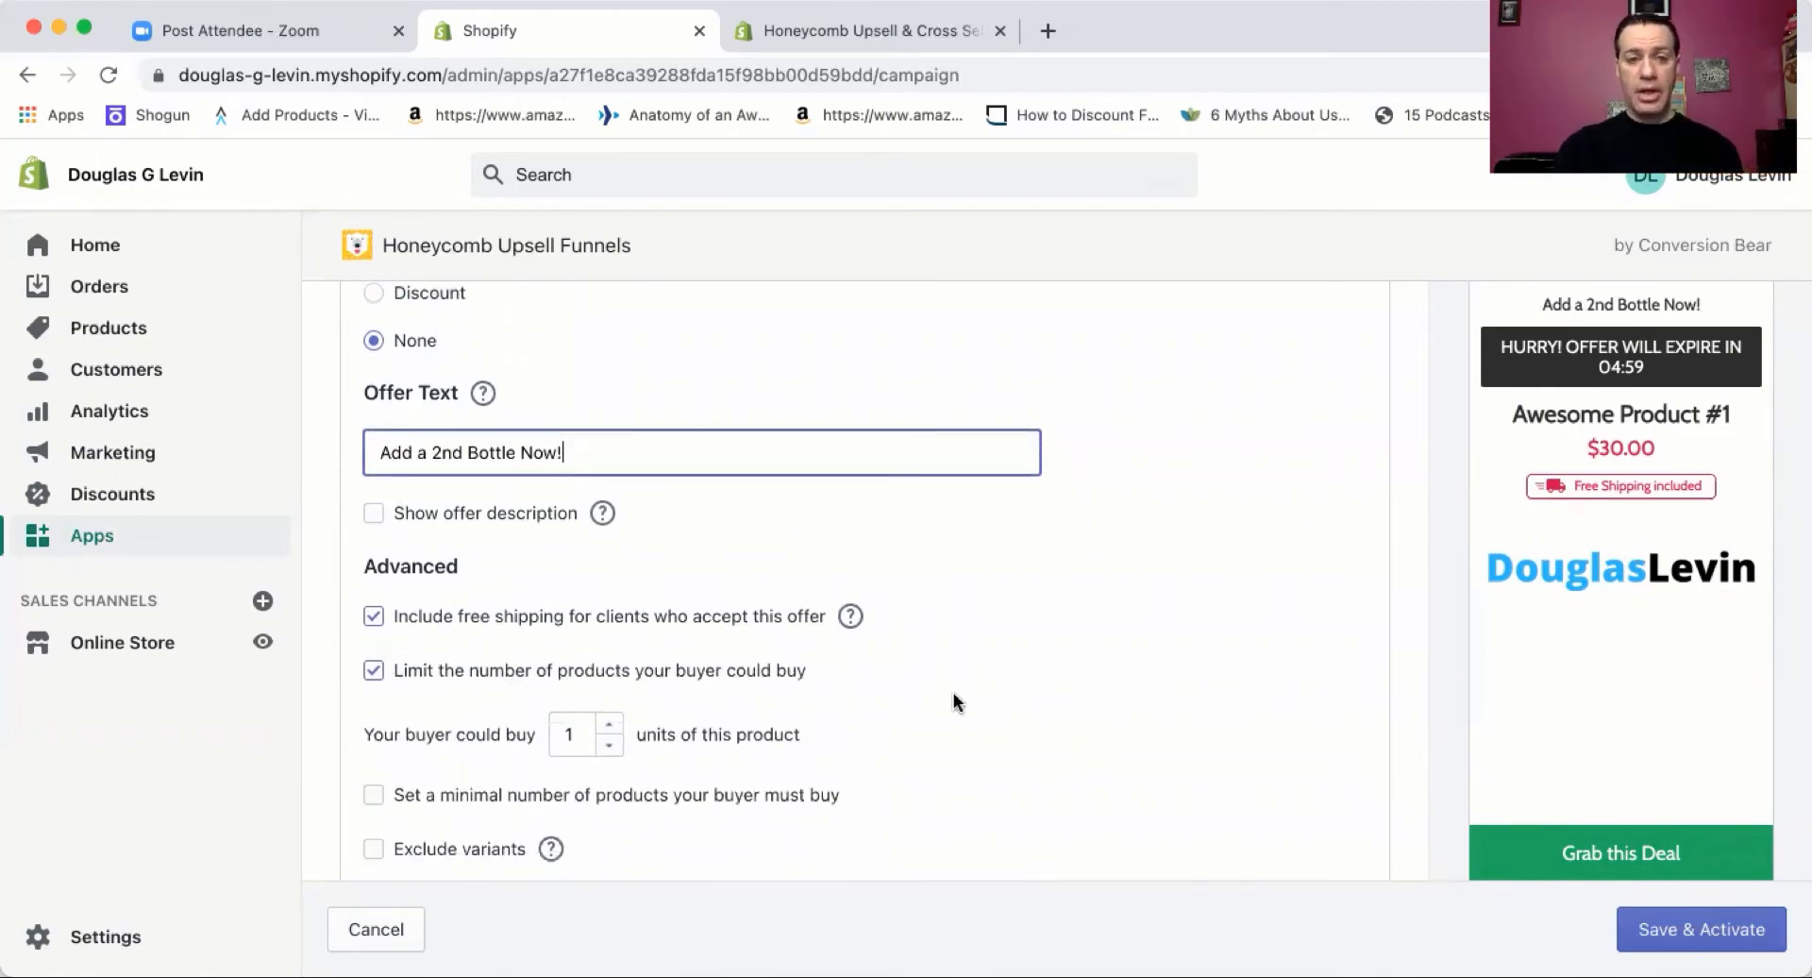
scroll(953, 696, "down", 3)
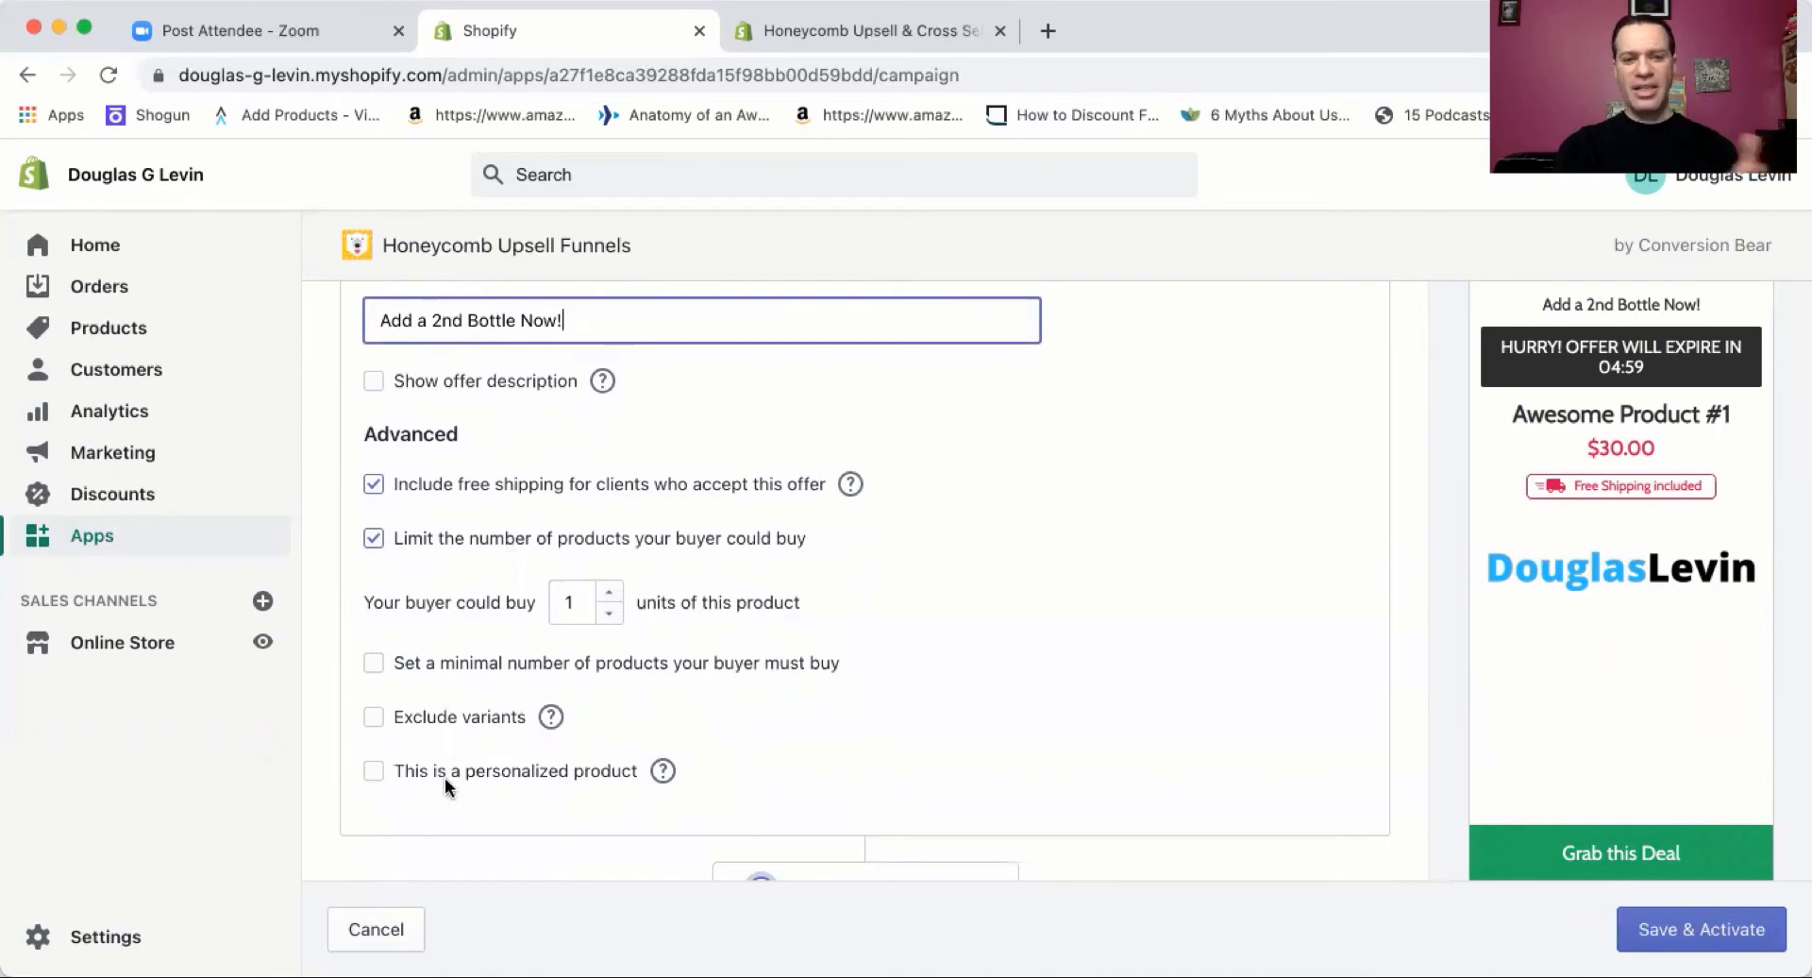
scroll(993, 725, "down", 1)
scroll(993, 721, "down", 5)
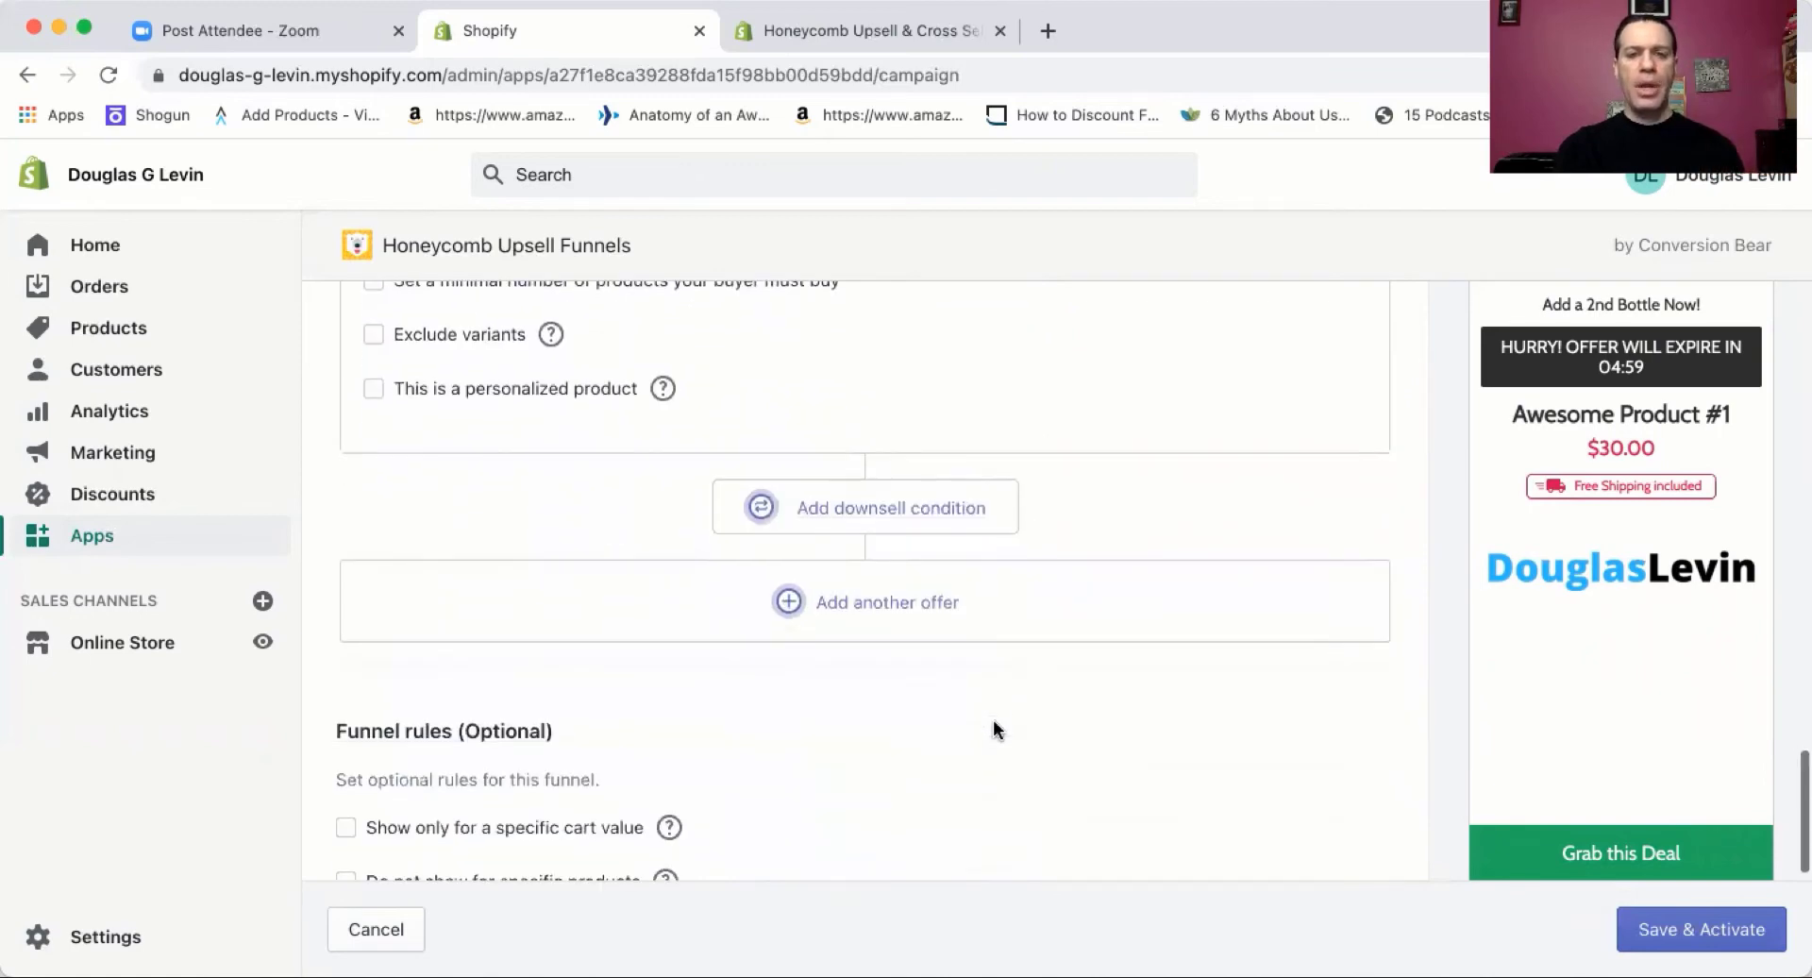
scroll(993, 721, "up", 15)
scroll(992, 719, "down", 15)
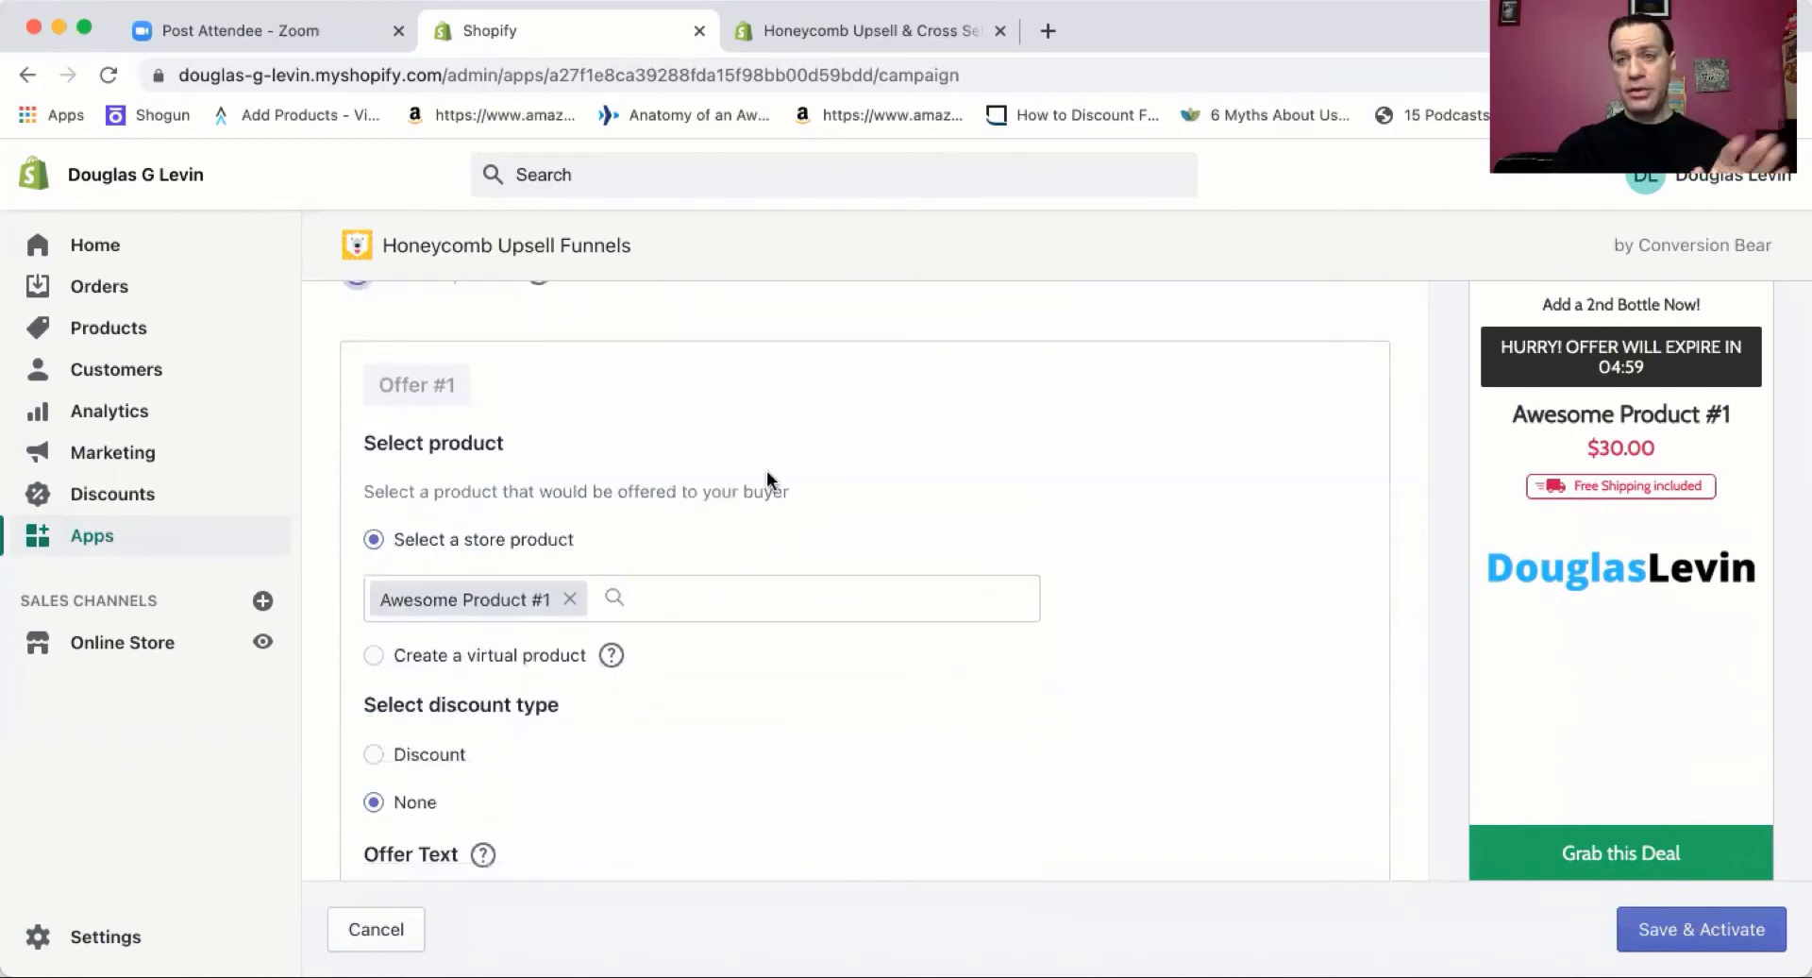
scroll(864, 531, "down", 10)
scroll(864, 531, "up", 1)
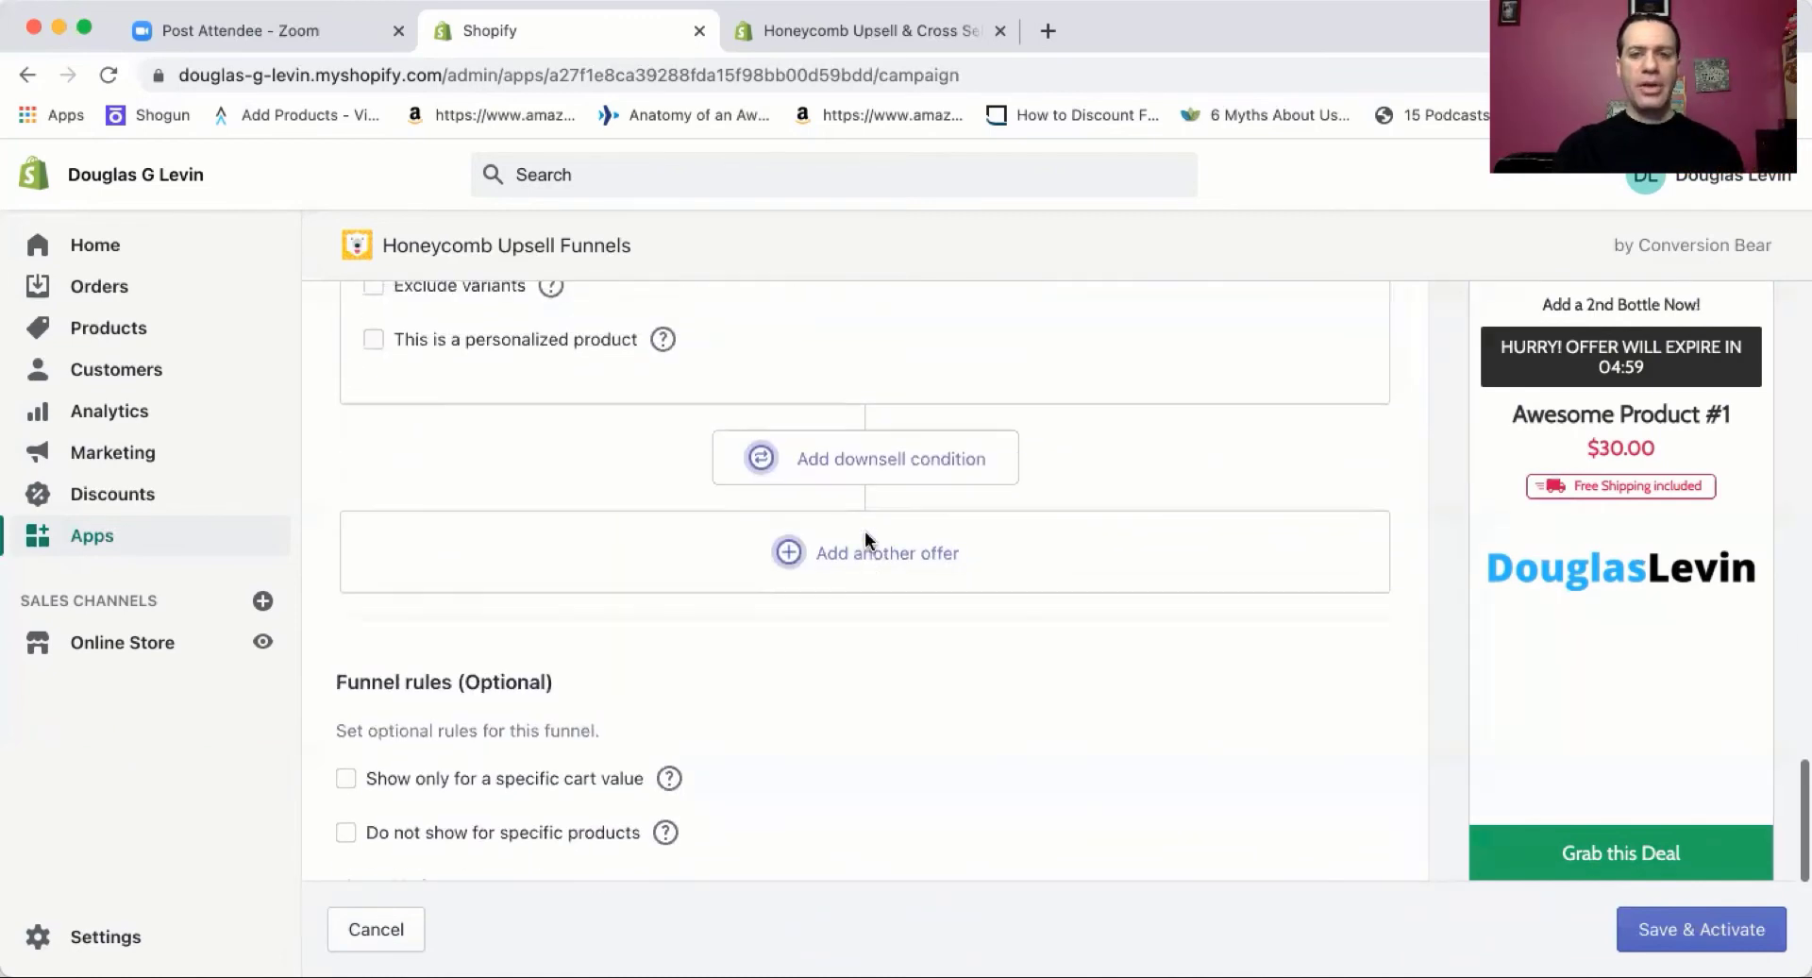
left_click(814, 463)
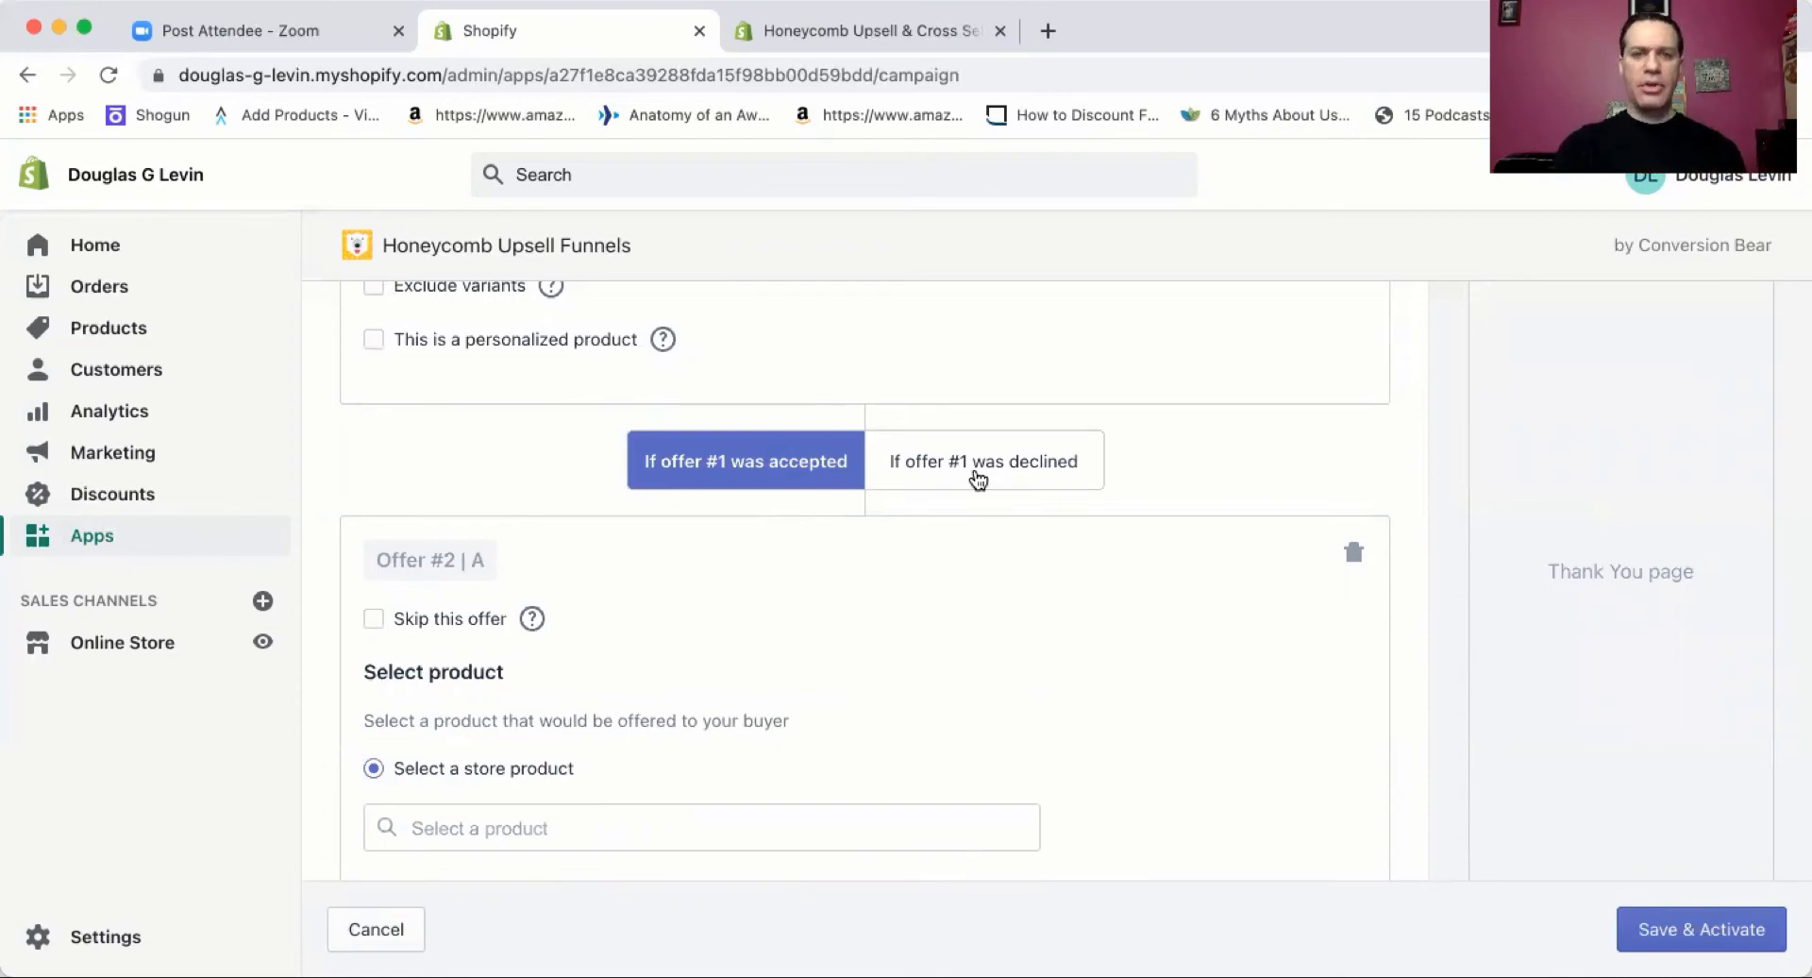
In the branch for when Offer #1 was declined, choose Awesome Product #1 as the store product of Offer #2 | B
scroll(915, 471, "up", 1)
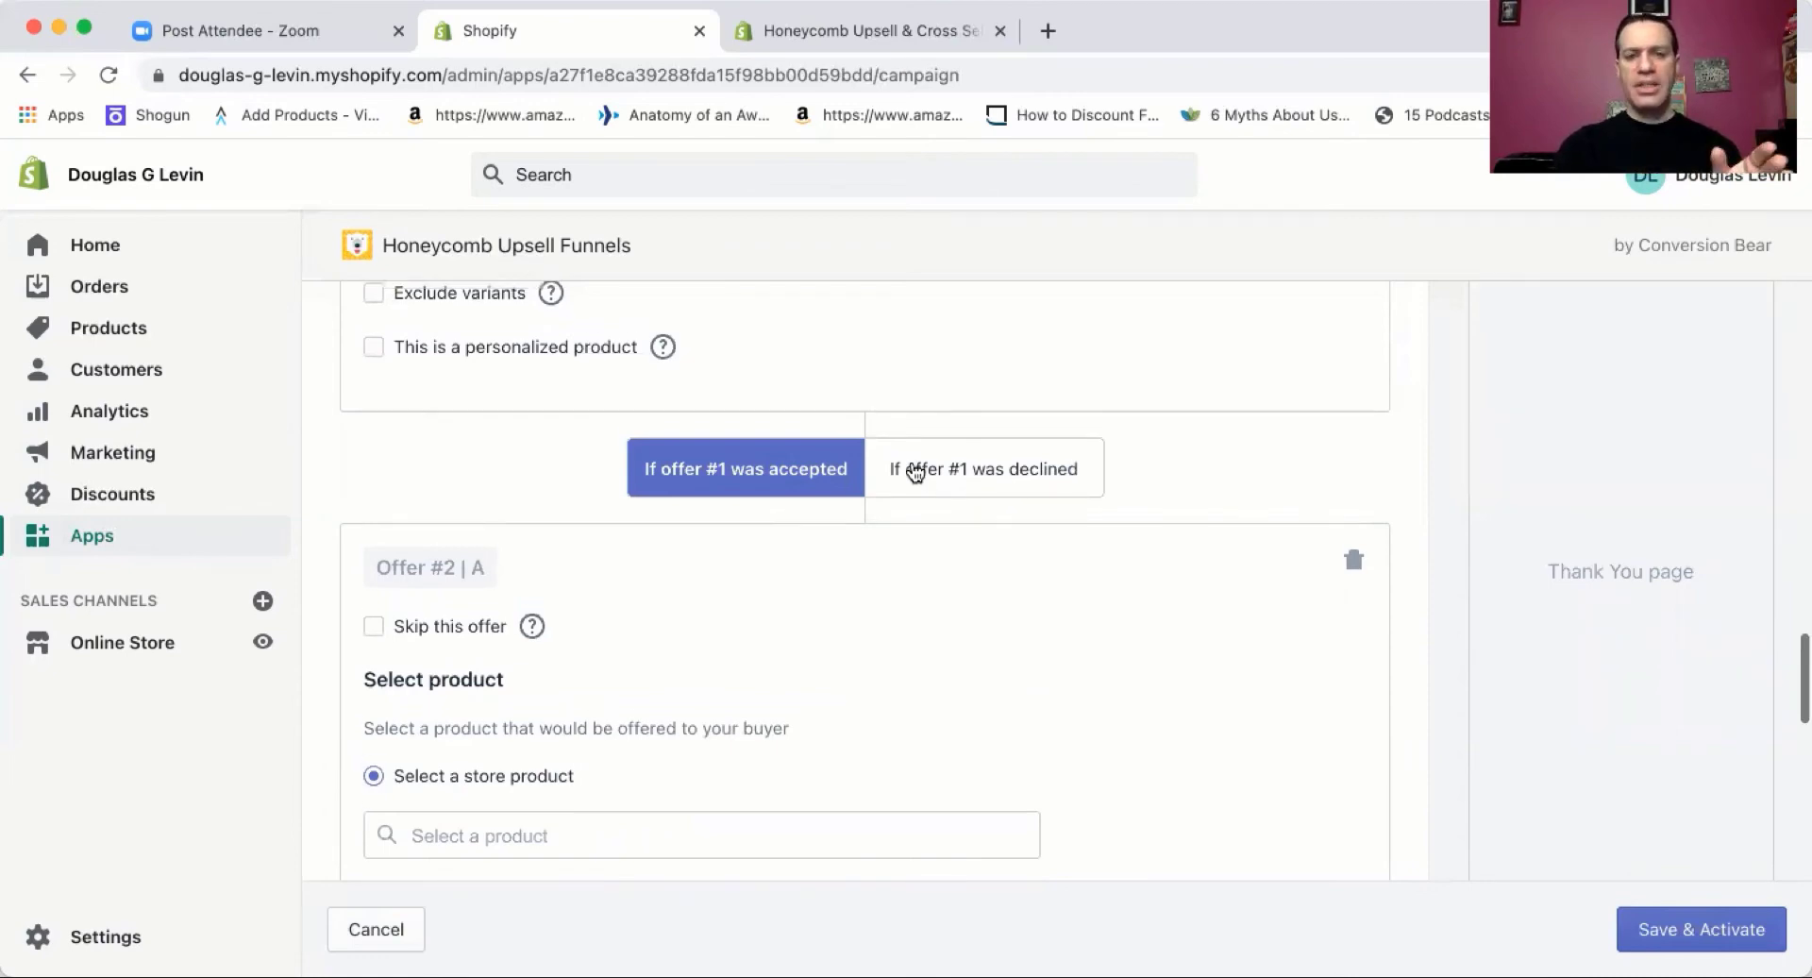
scroll(914, 472, "up", 15)
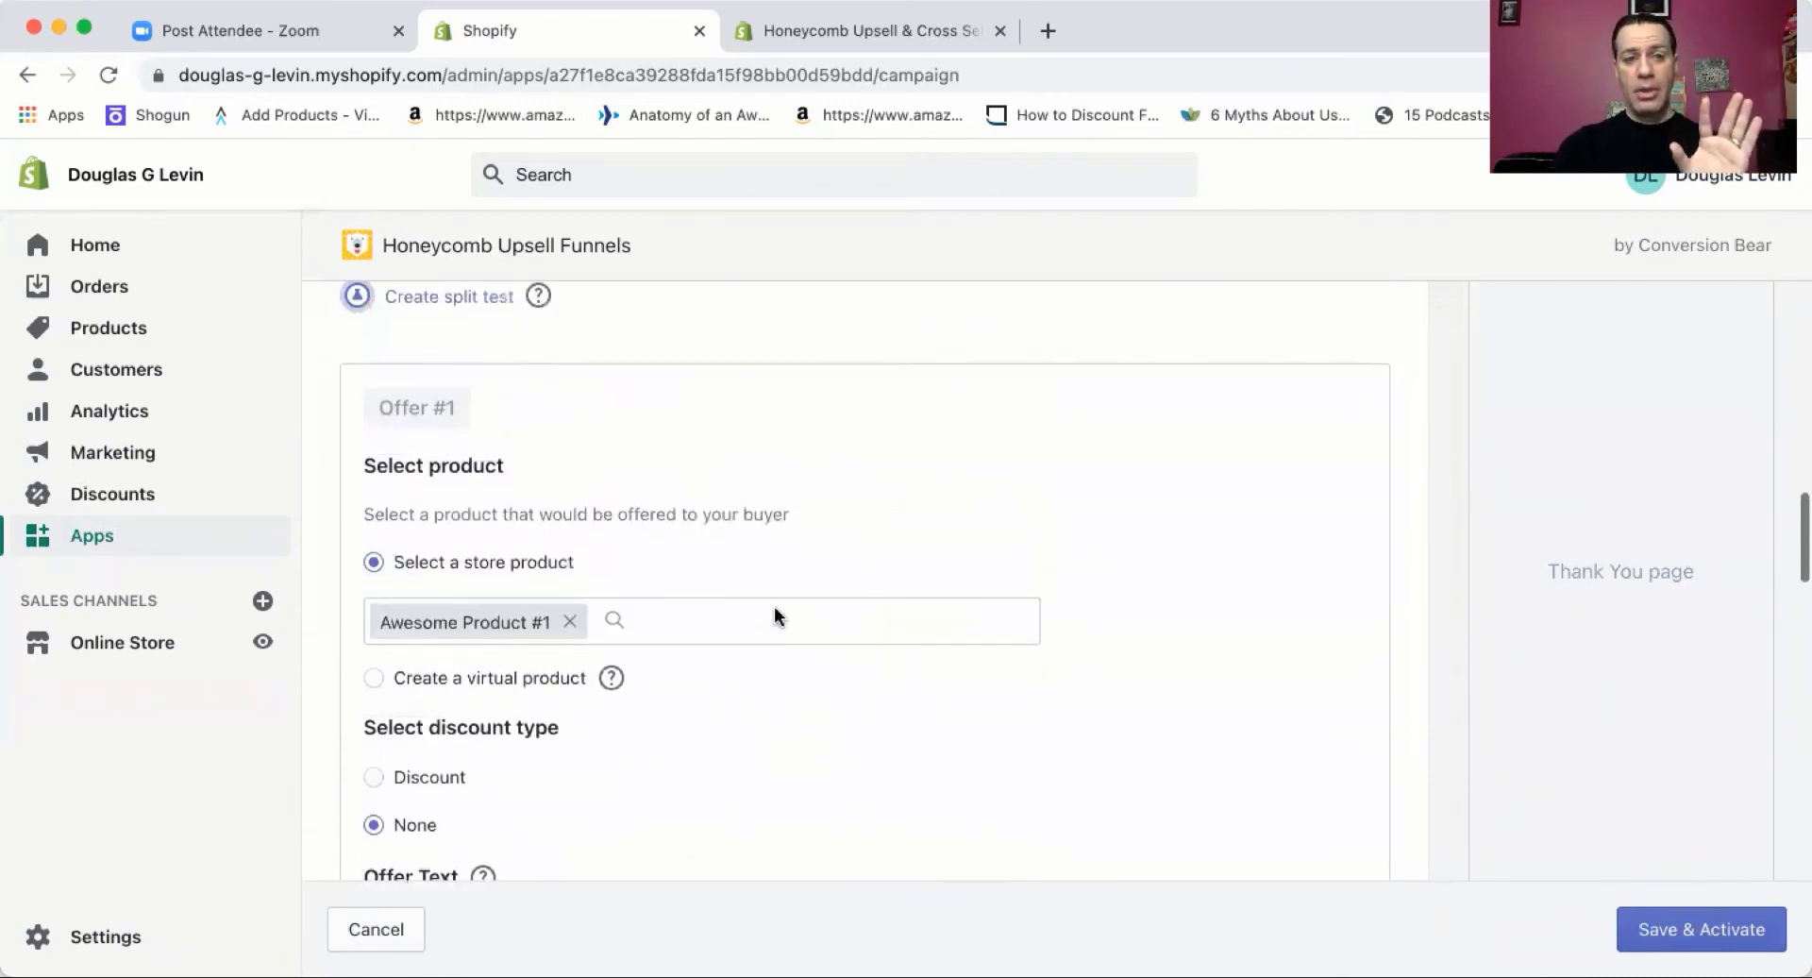
scroll(542, 498, "down", 3)
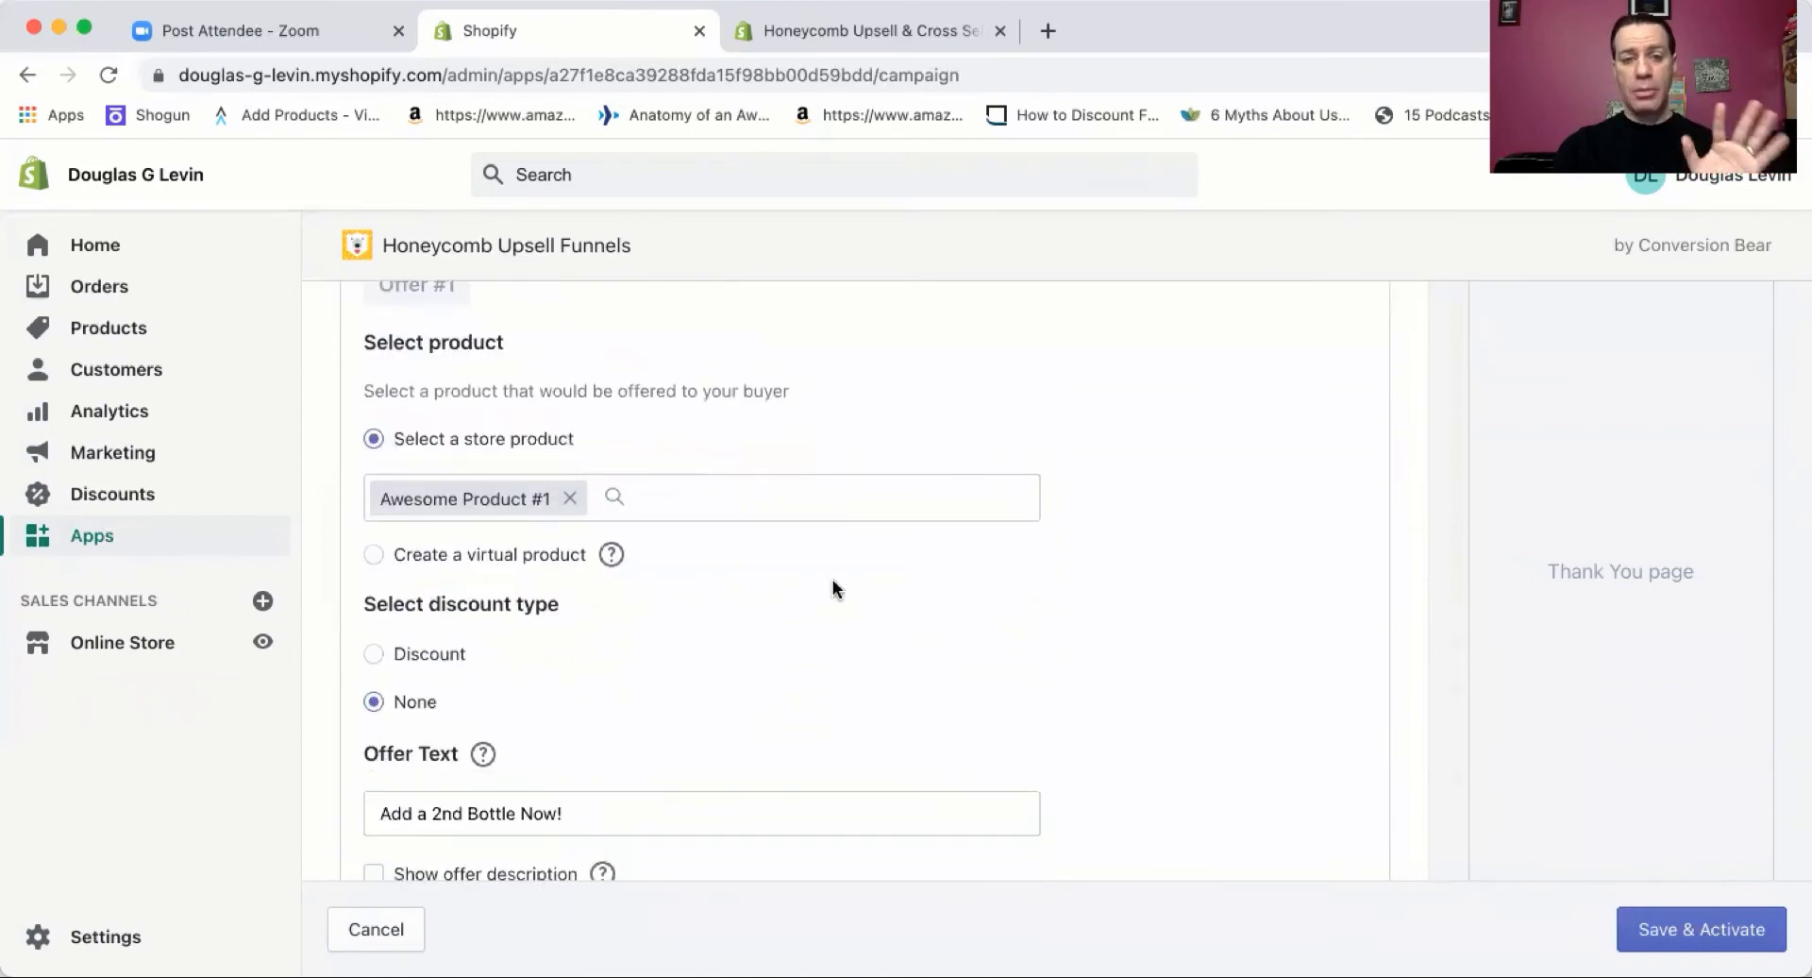
scroll(833, 589, "down", 4)
scroll(834, 587, "down", 5)
scroll(849, 576, "down", 2)
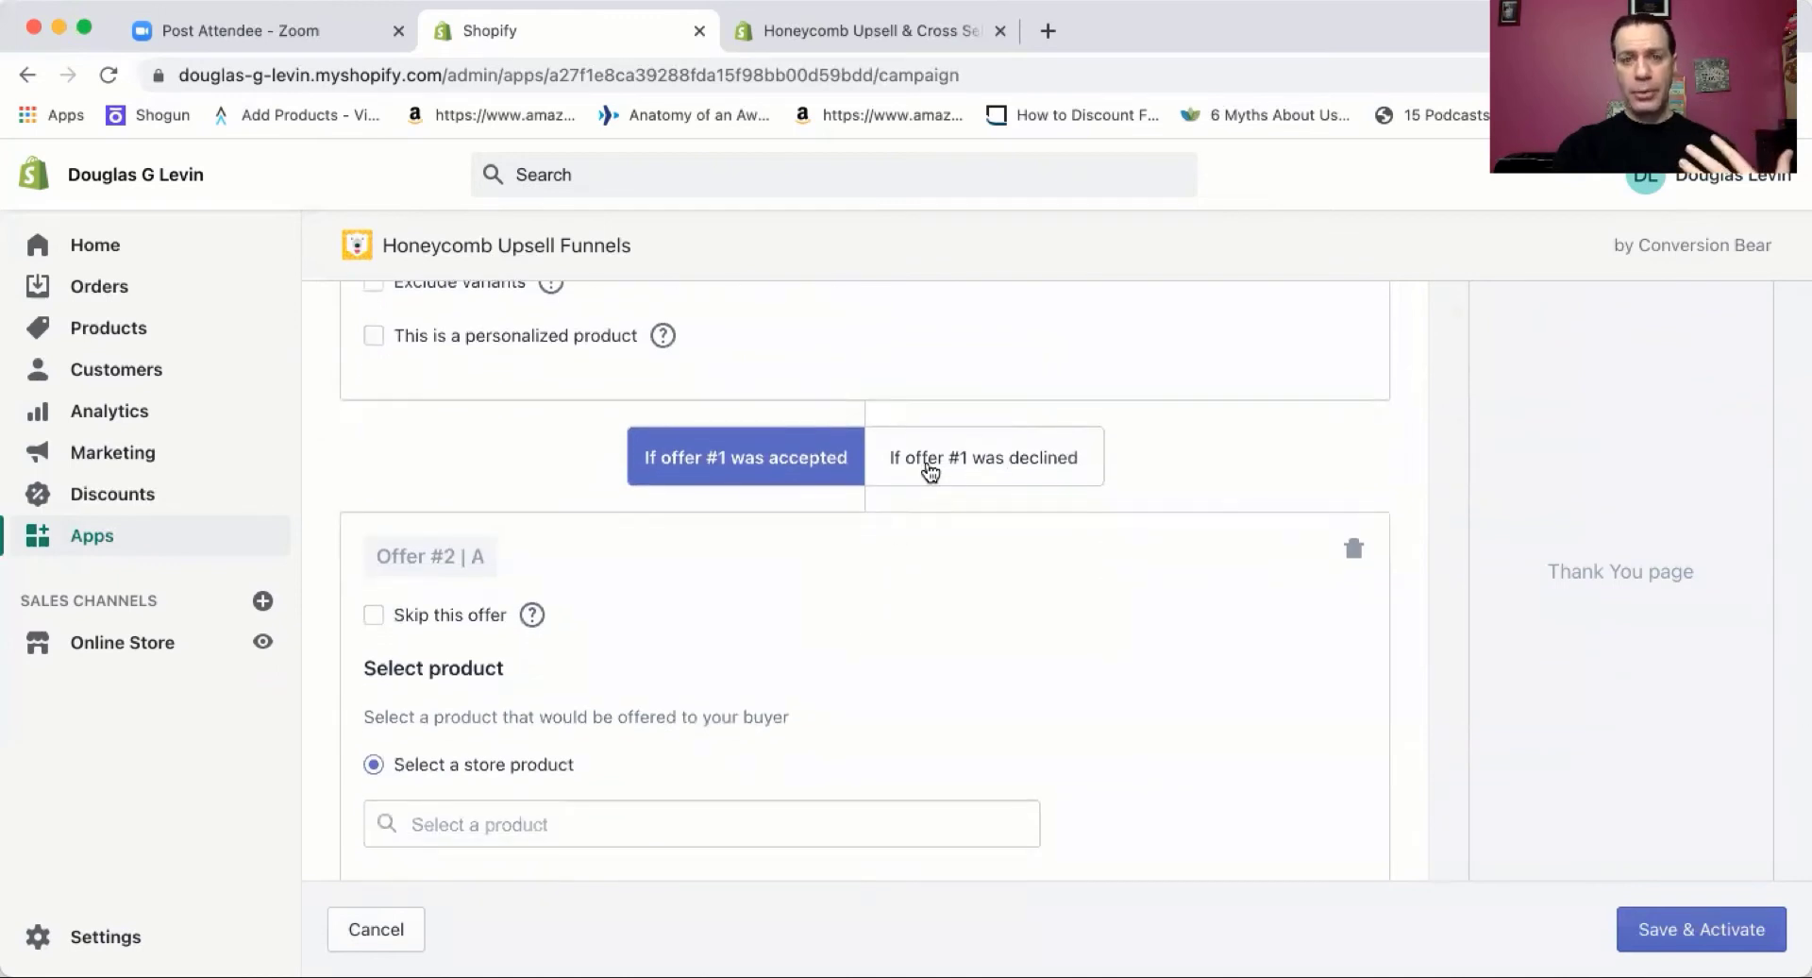
left_click(944, 467)
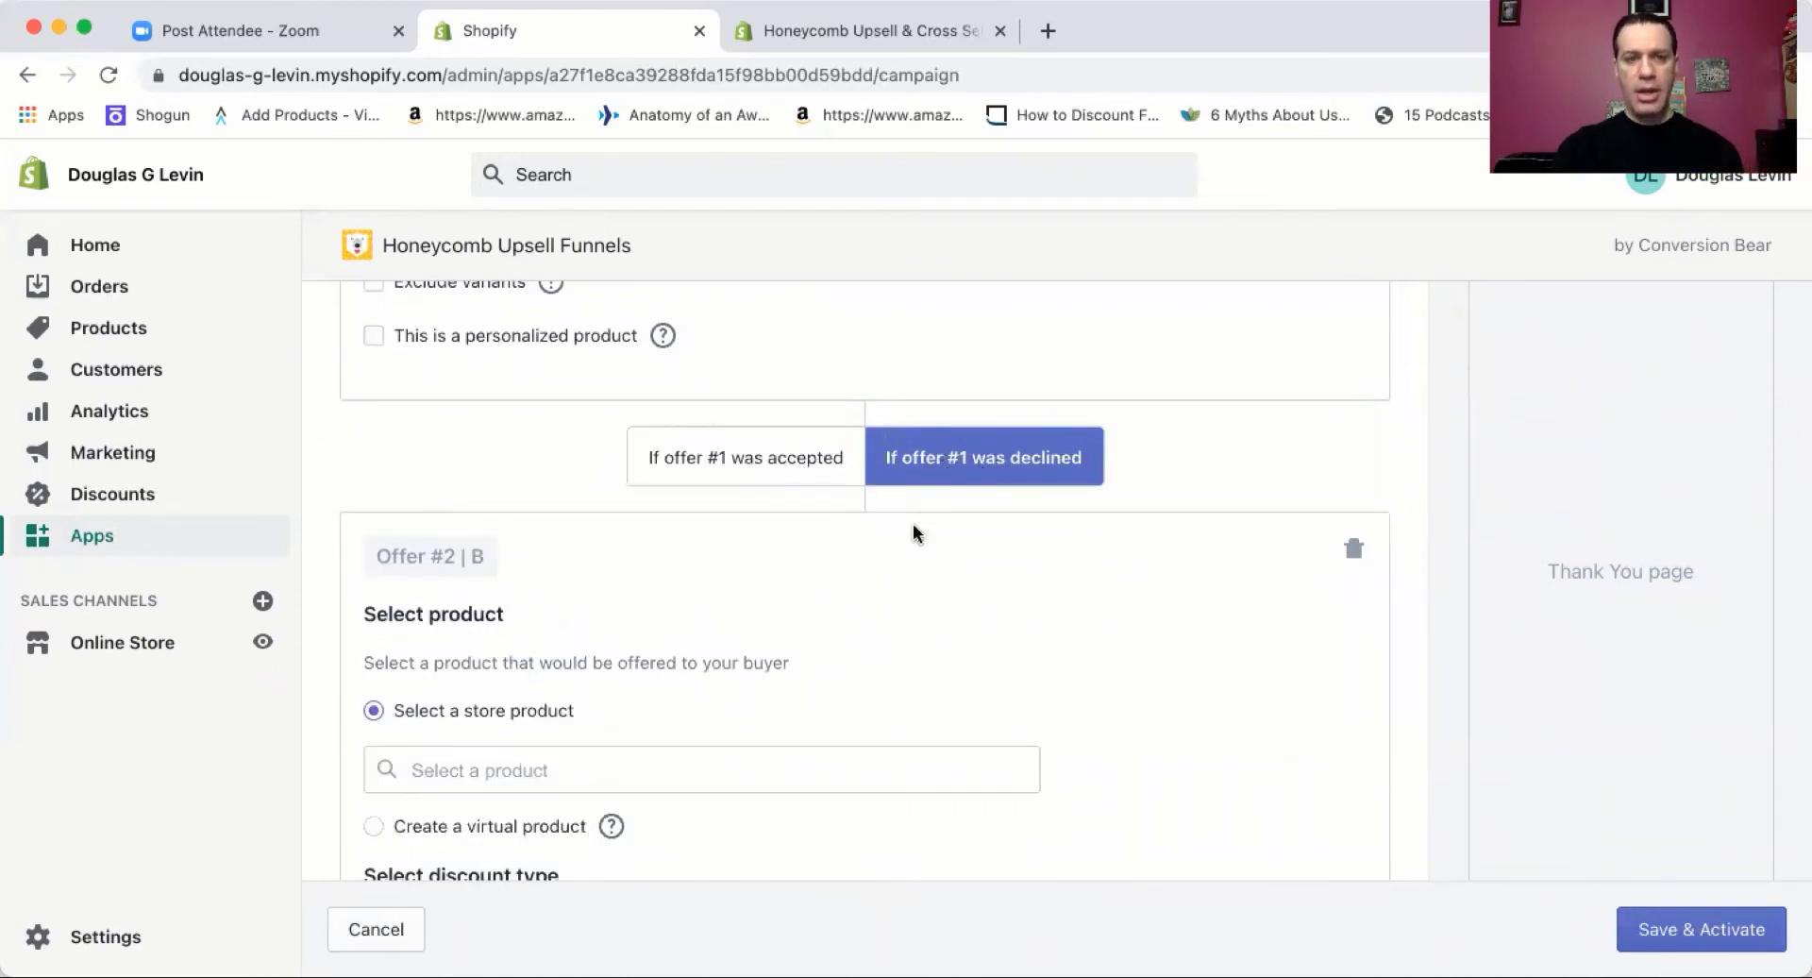
scroll(914, 527, "down", 4)
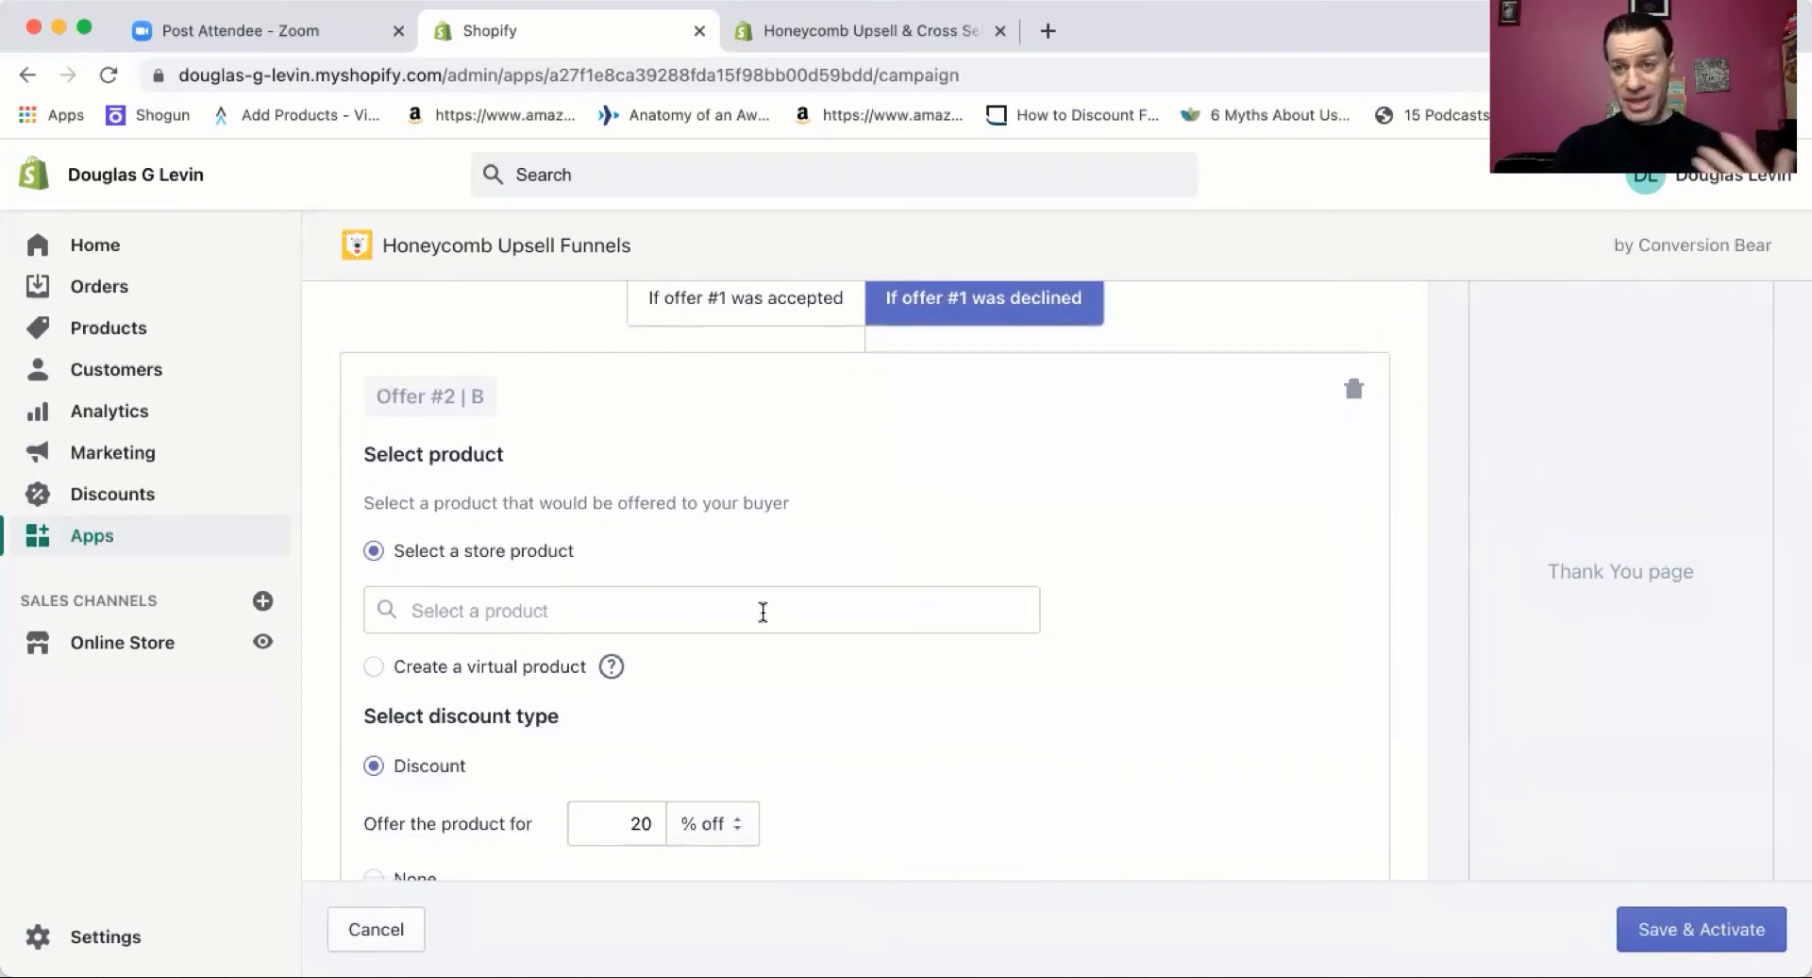
left_click(731, 611)
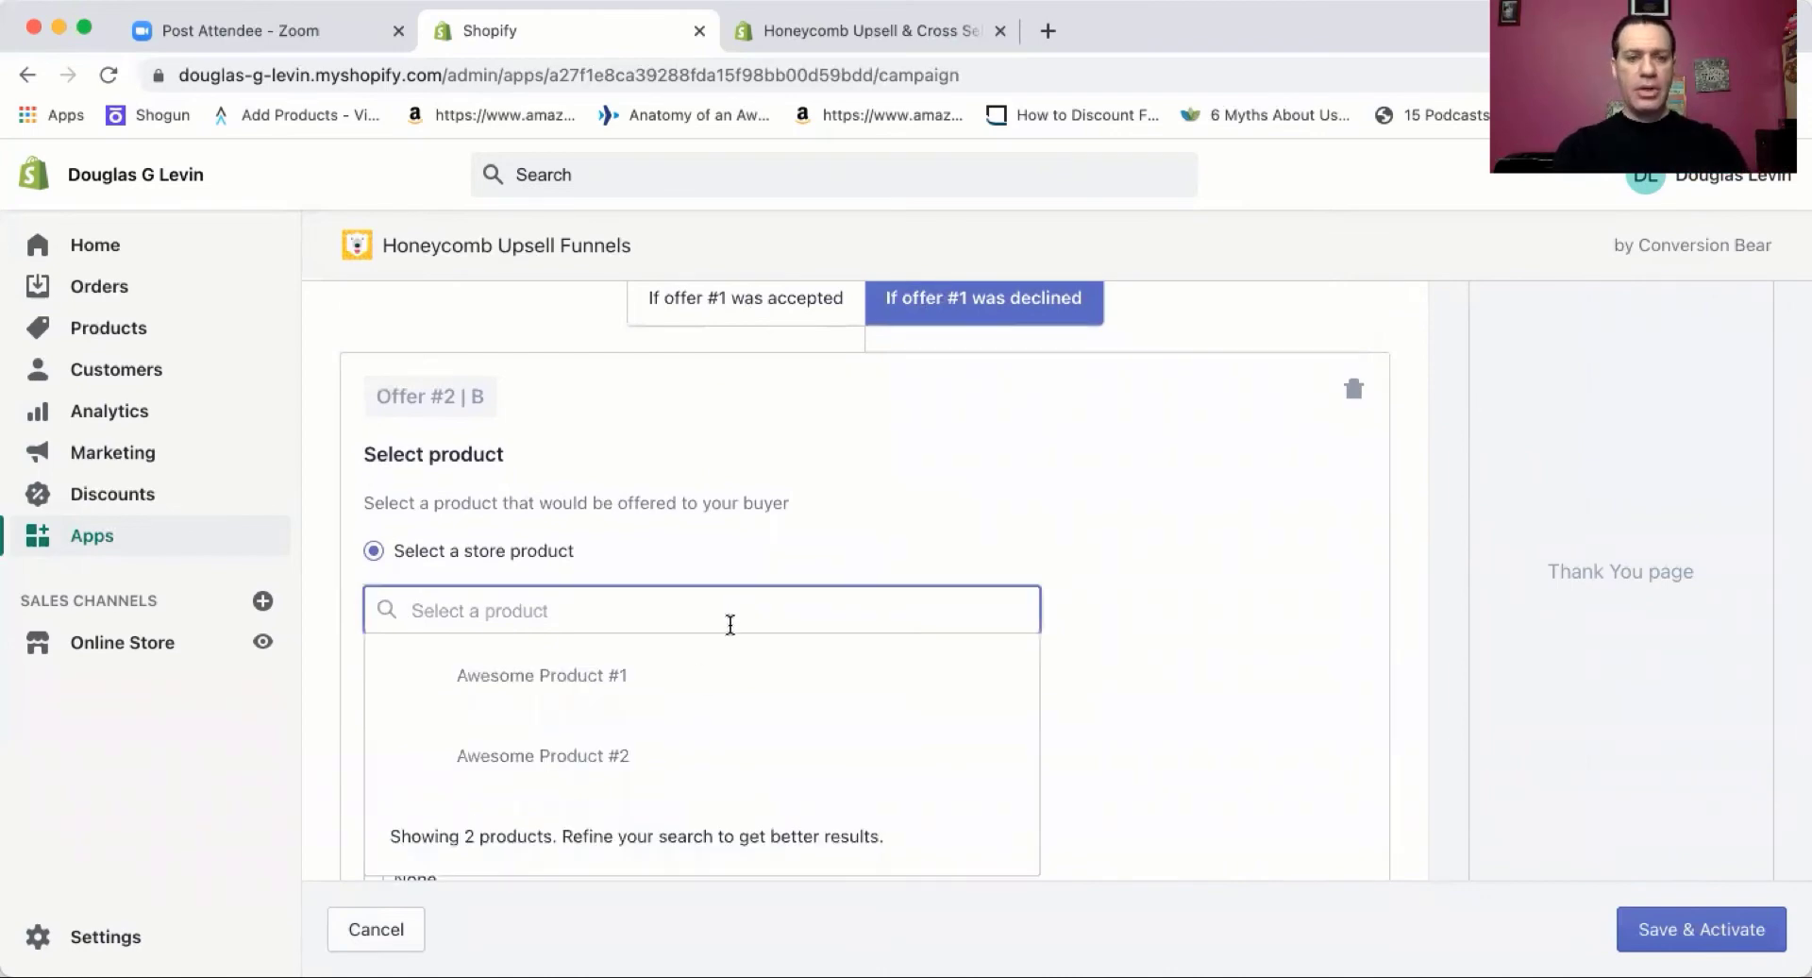
left_click(699, 672)
In the branch for when Offer #1 was accepted, choose Awesome Product #2 as the store product of Offer #2 | A
scroll(945, 553, "down", 5)
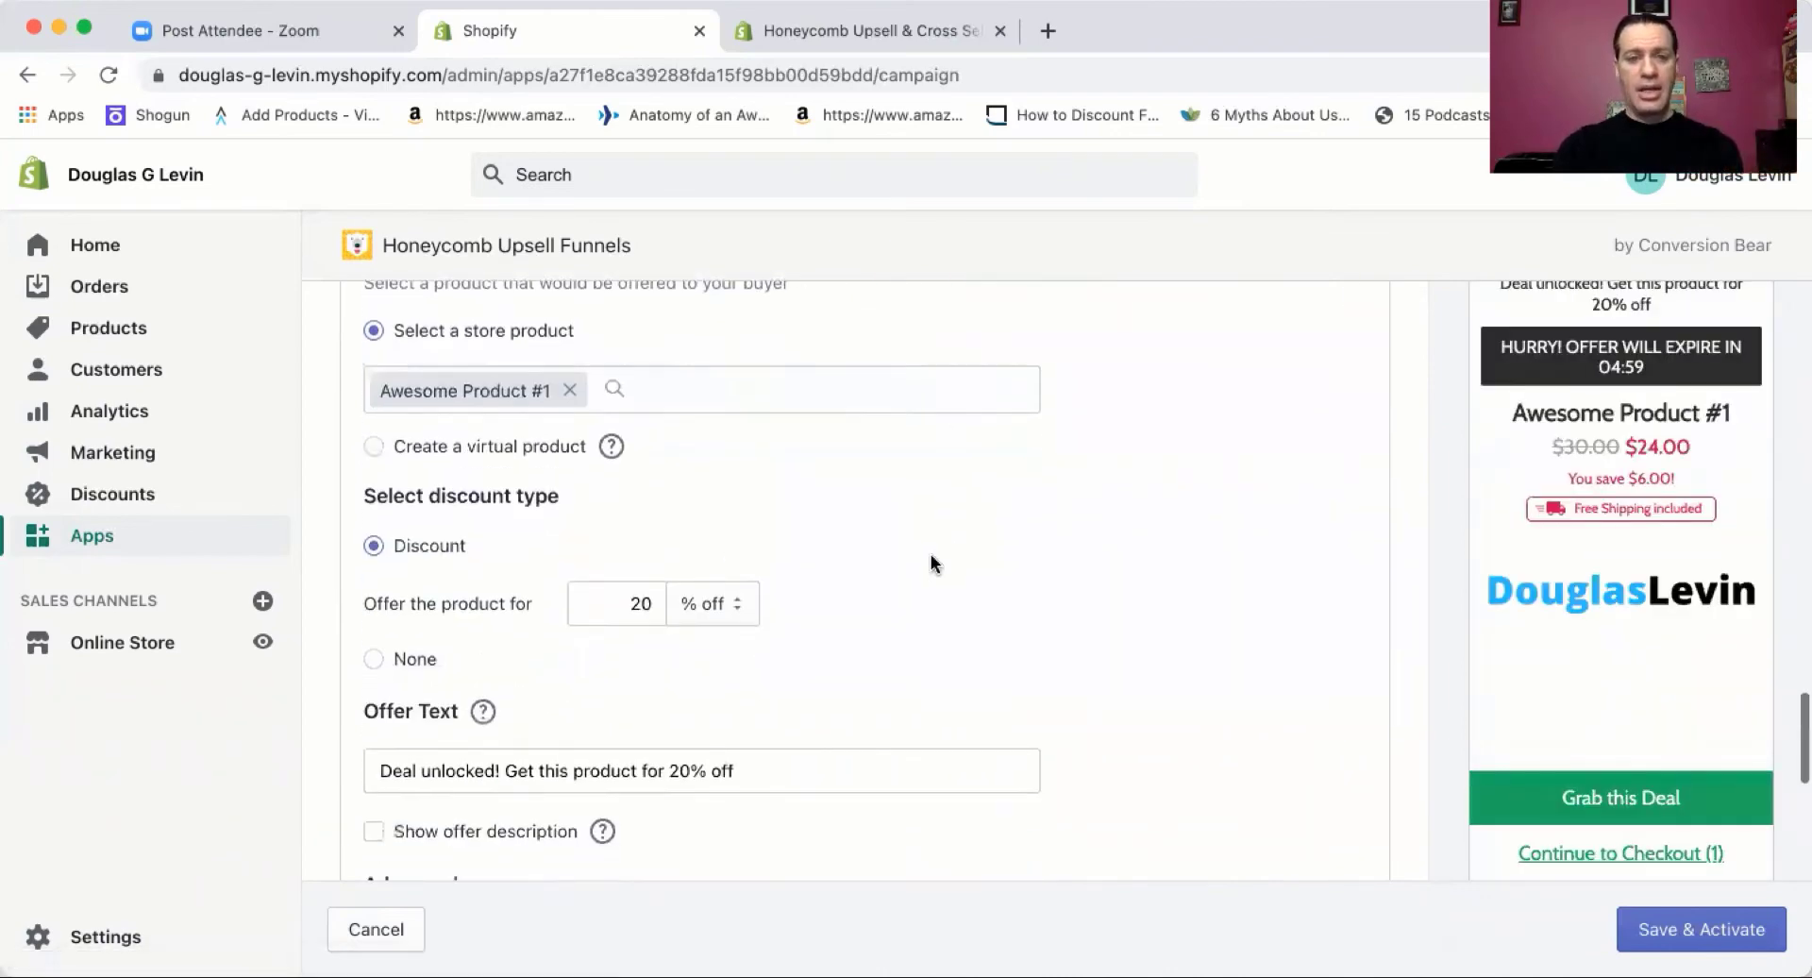
scroll(891, 602, "up", 1)
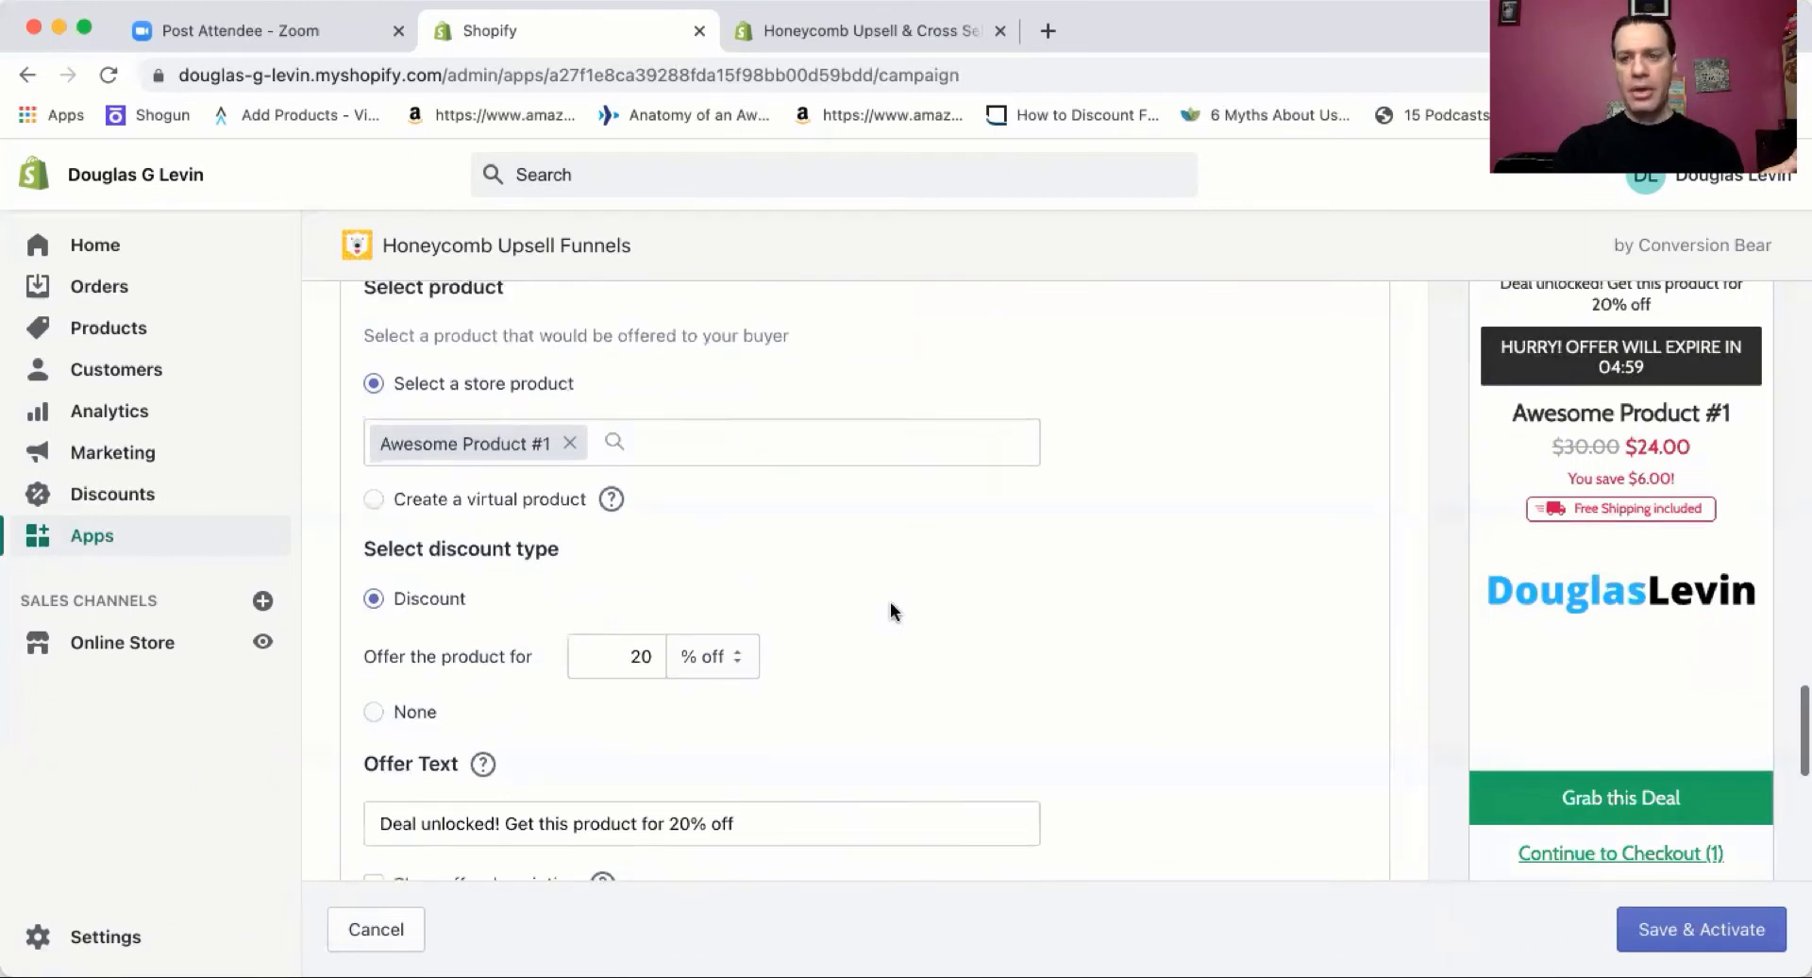
scroll(1467, 506, "up", 2)
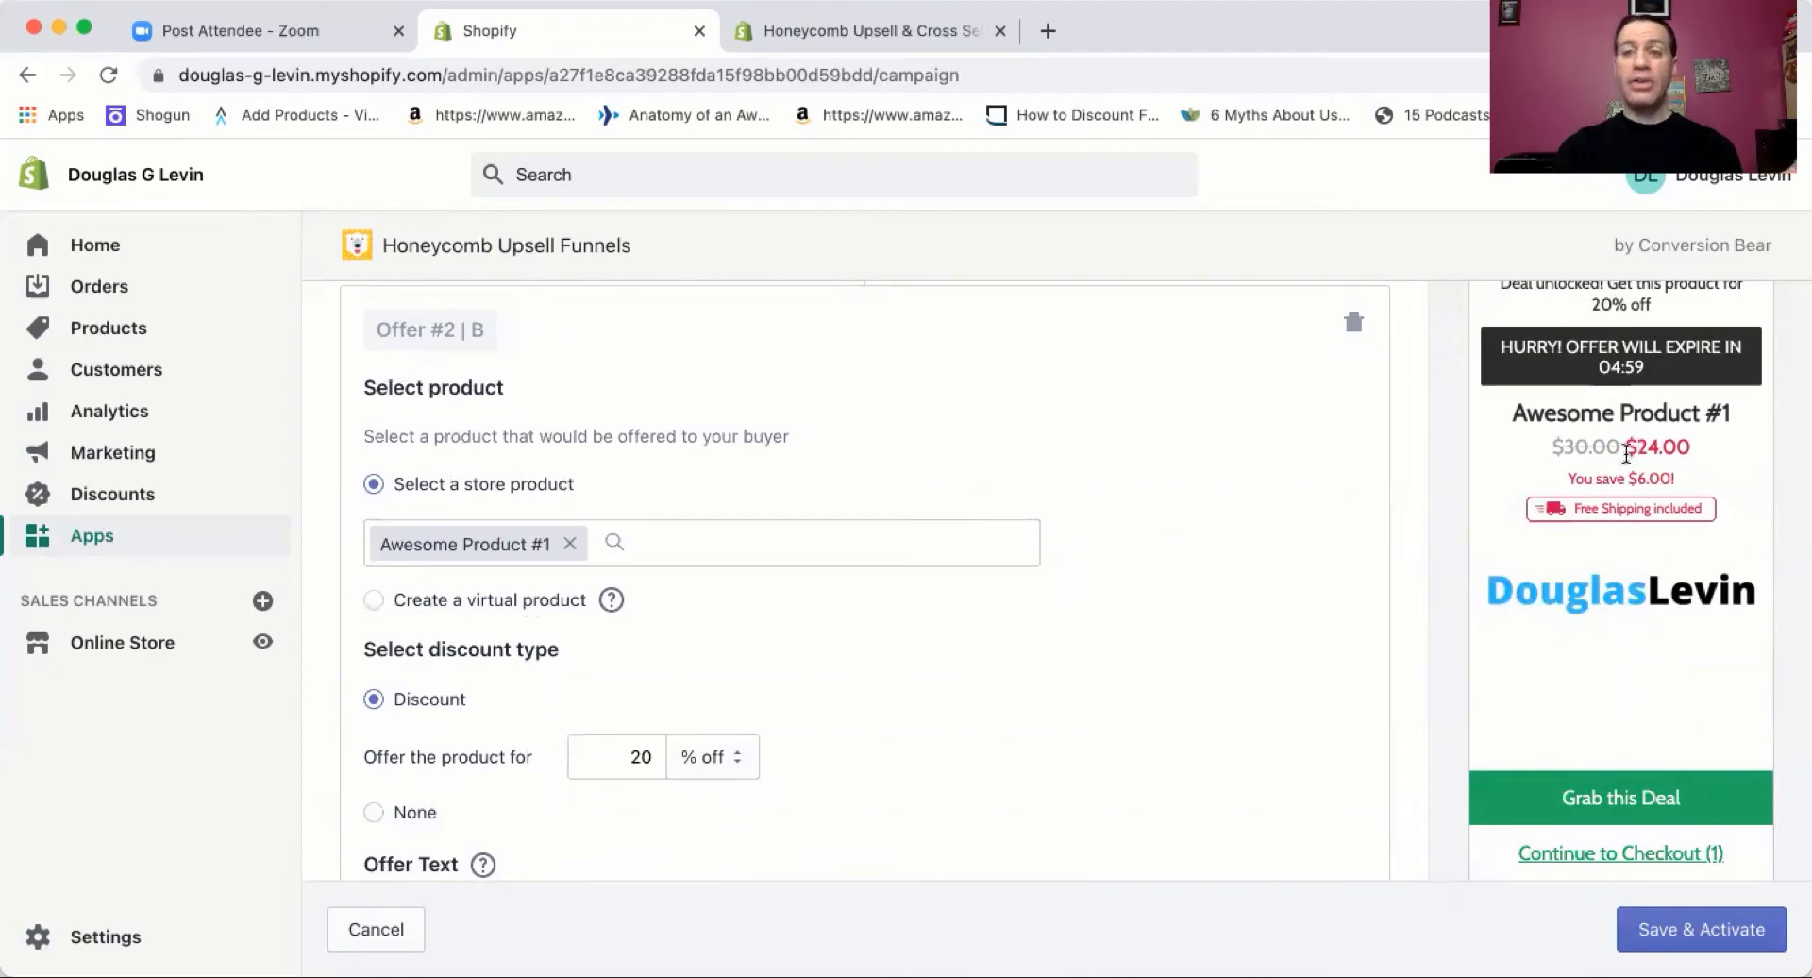
scroll(891, 606, "down", 10)
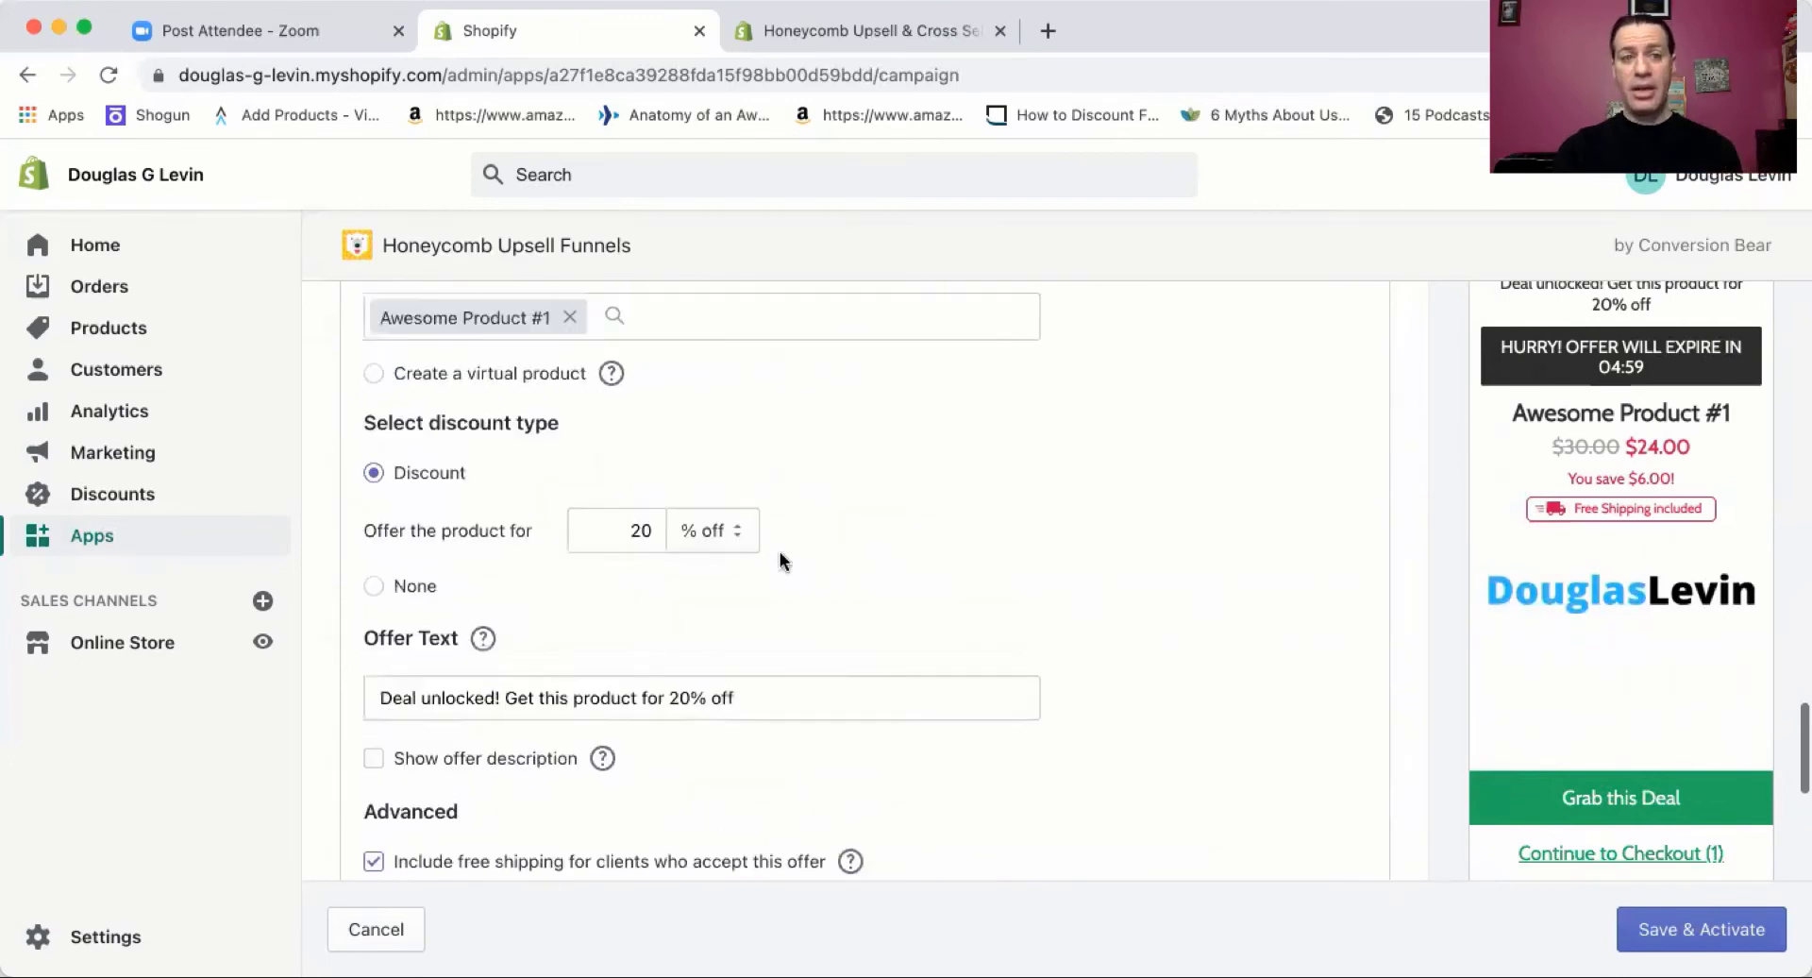
scroll(779, 562, "up", 10)
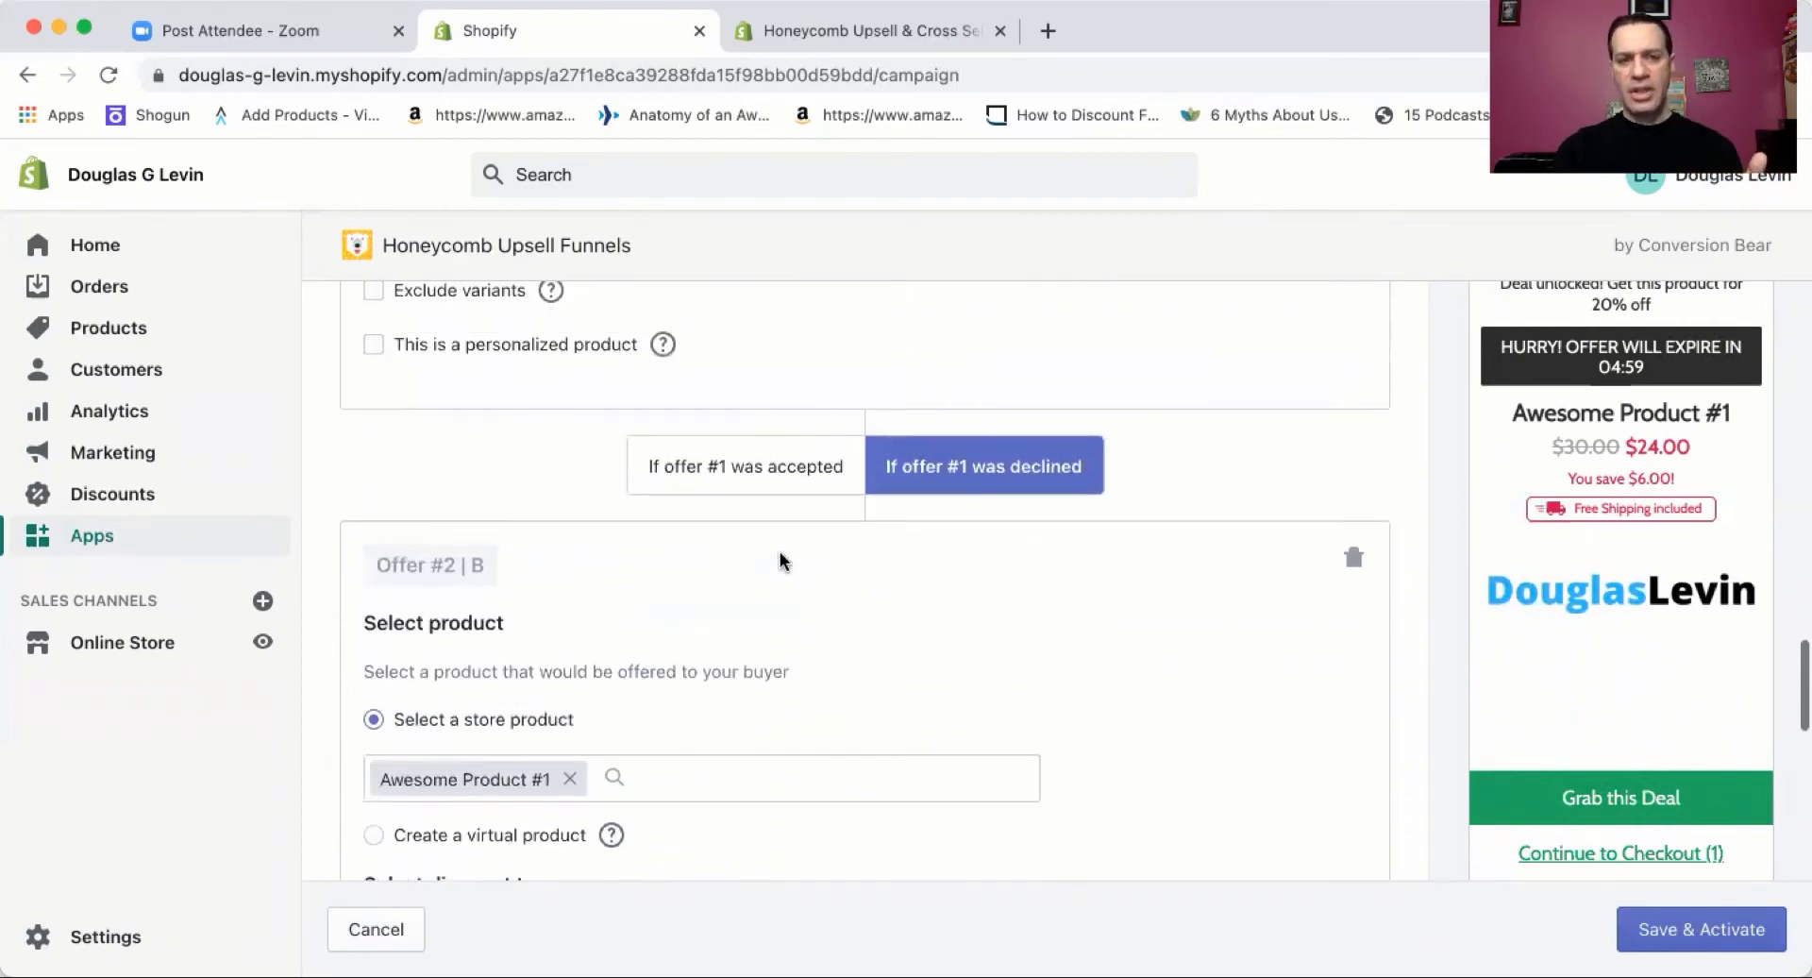
left_click(721, 472)
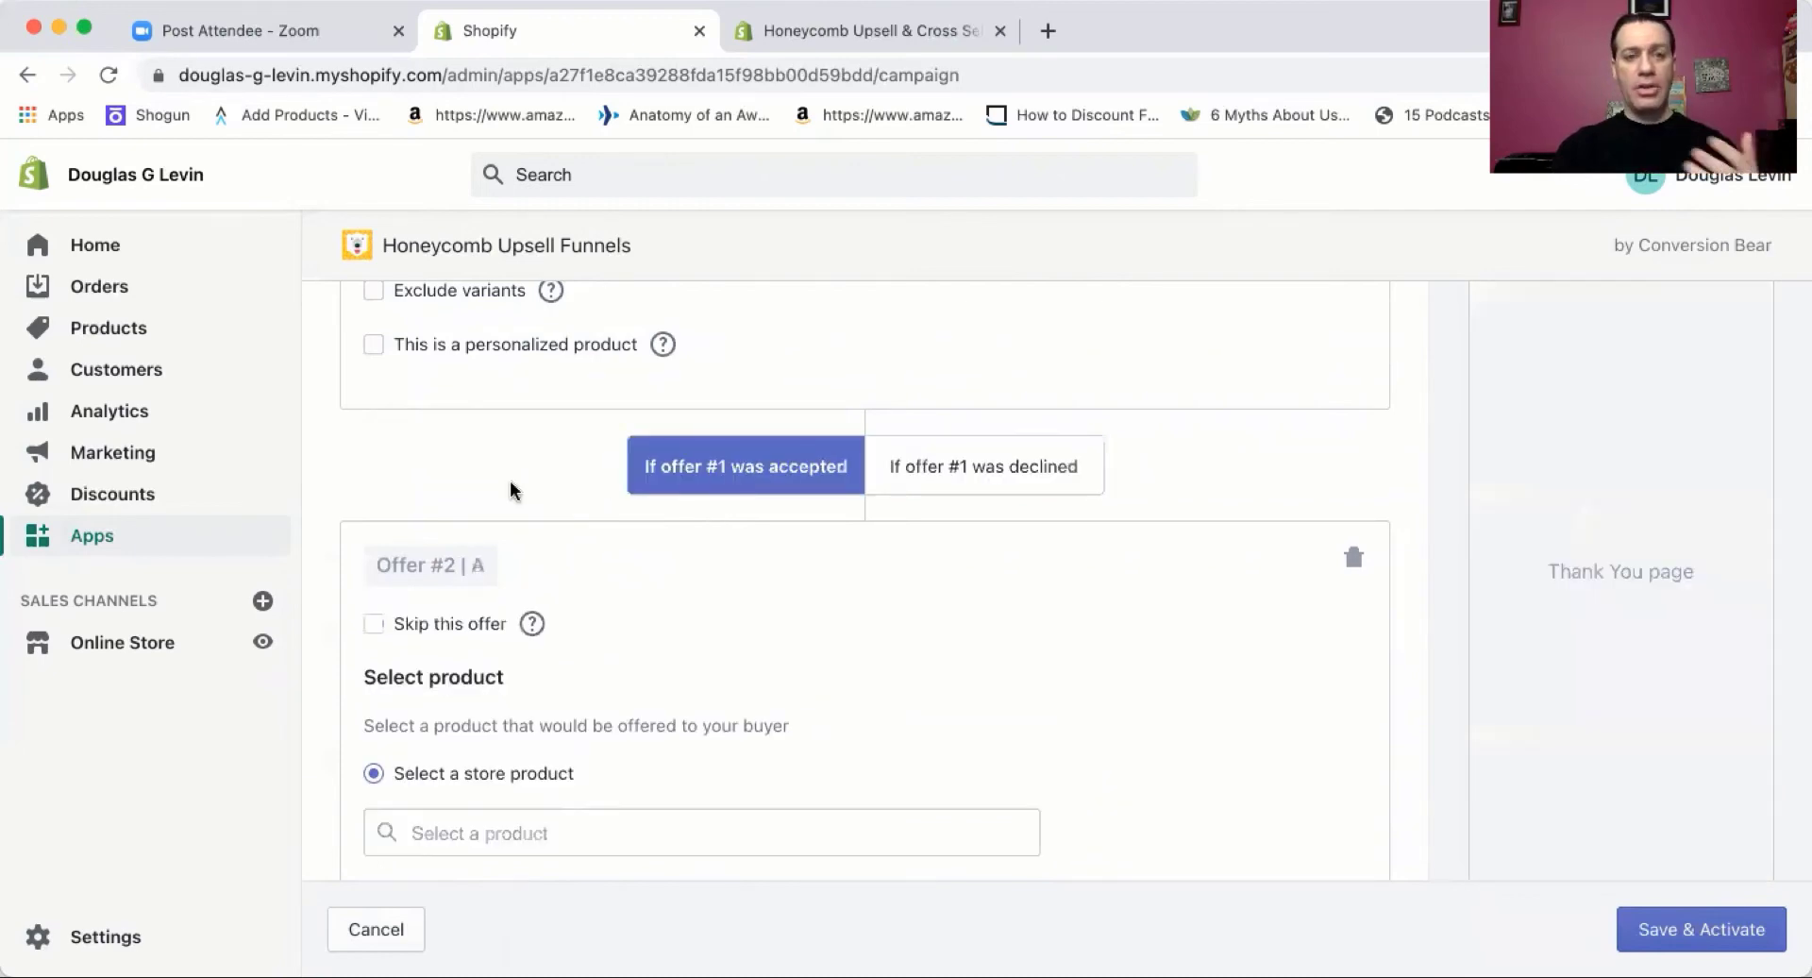
scroll(511, 489, "down", 2)
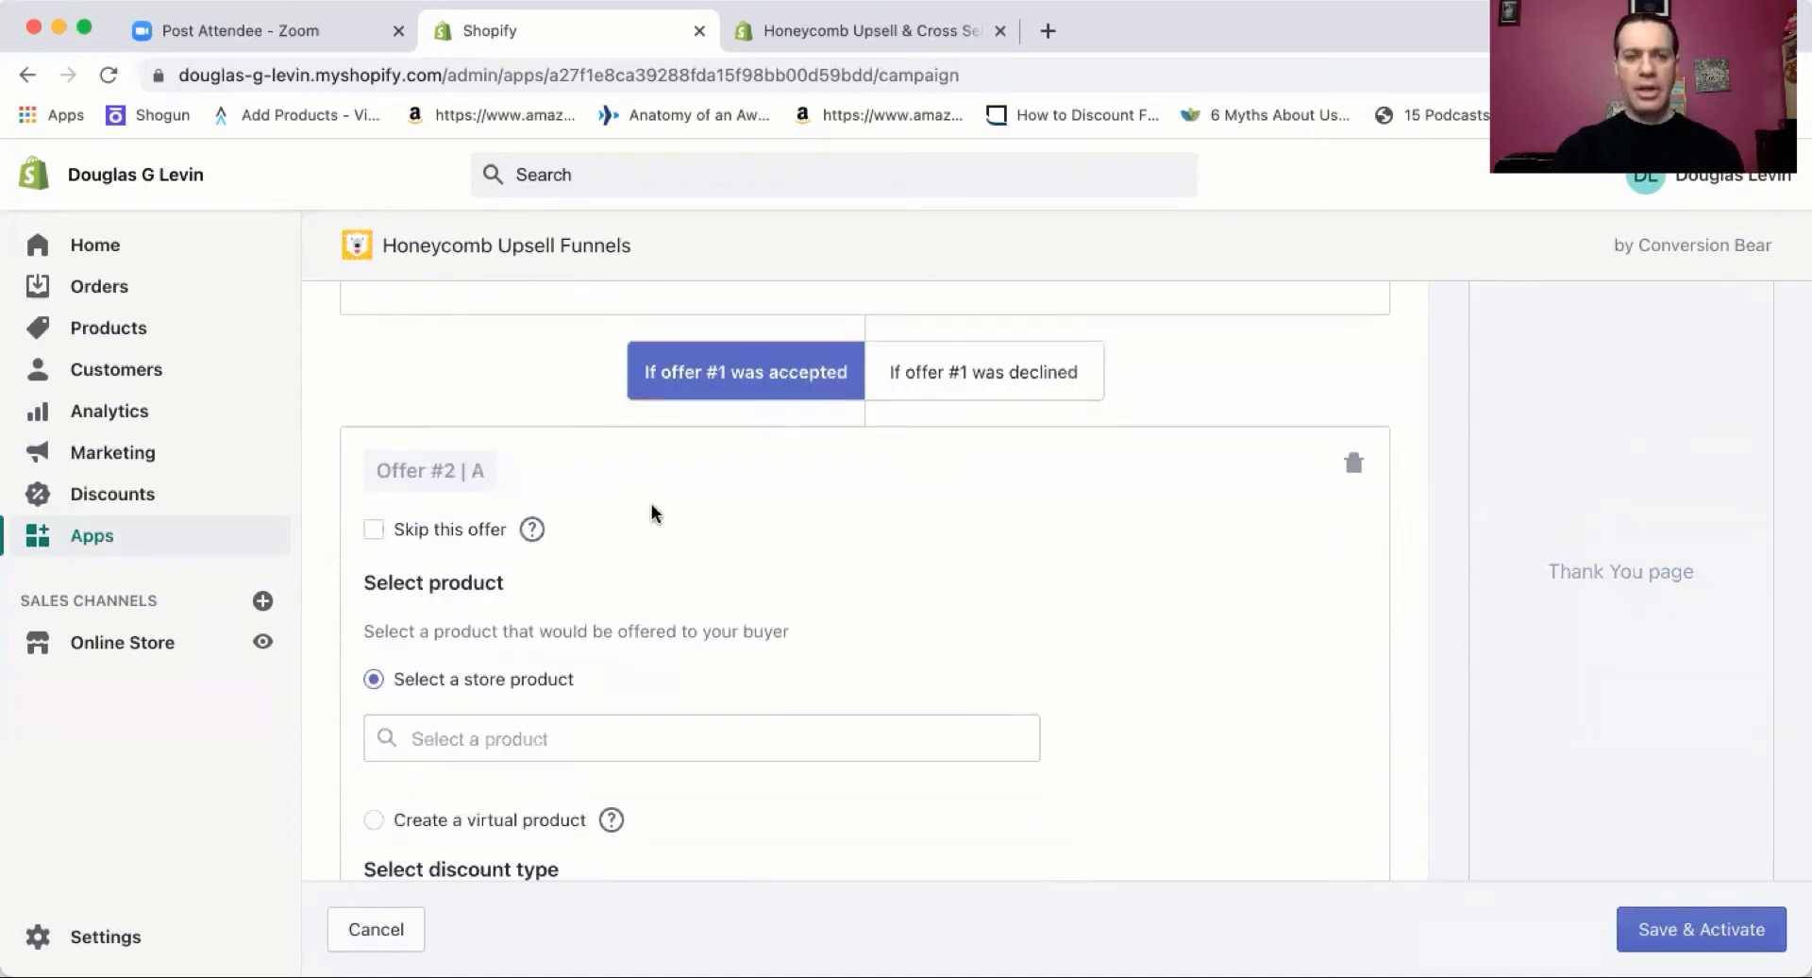
scroll(676, 525, "down", 2)
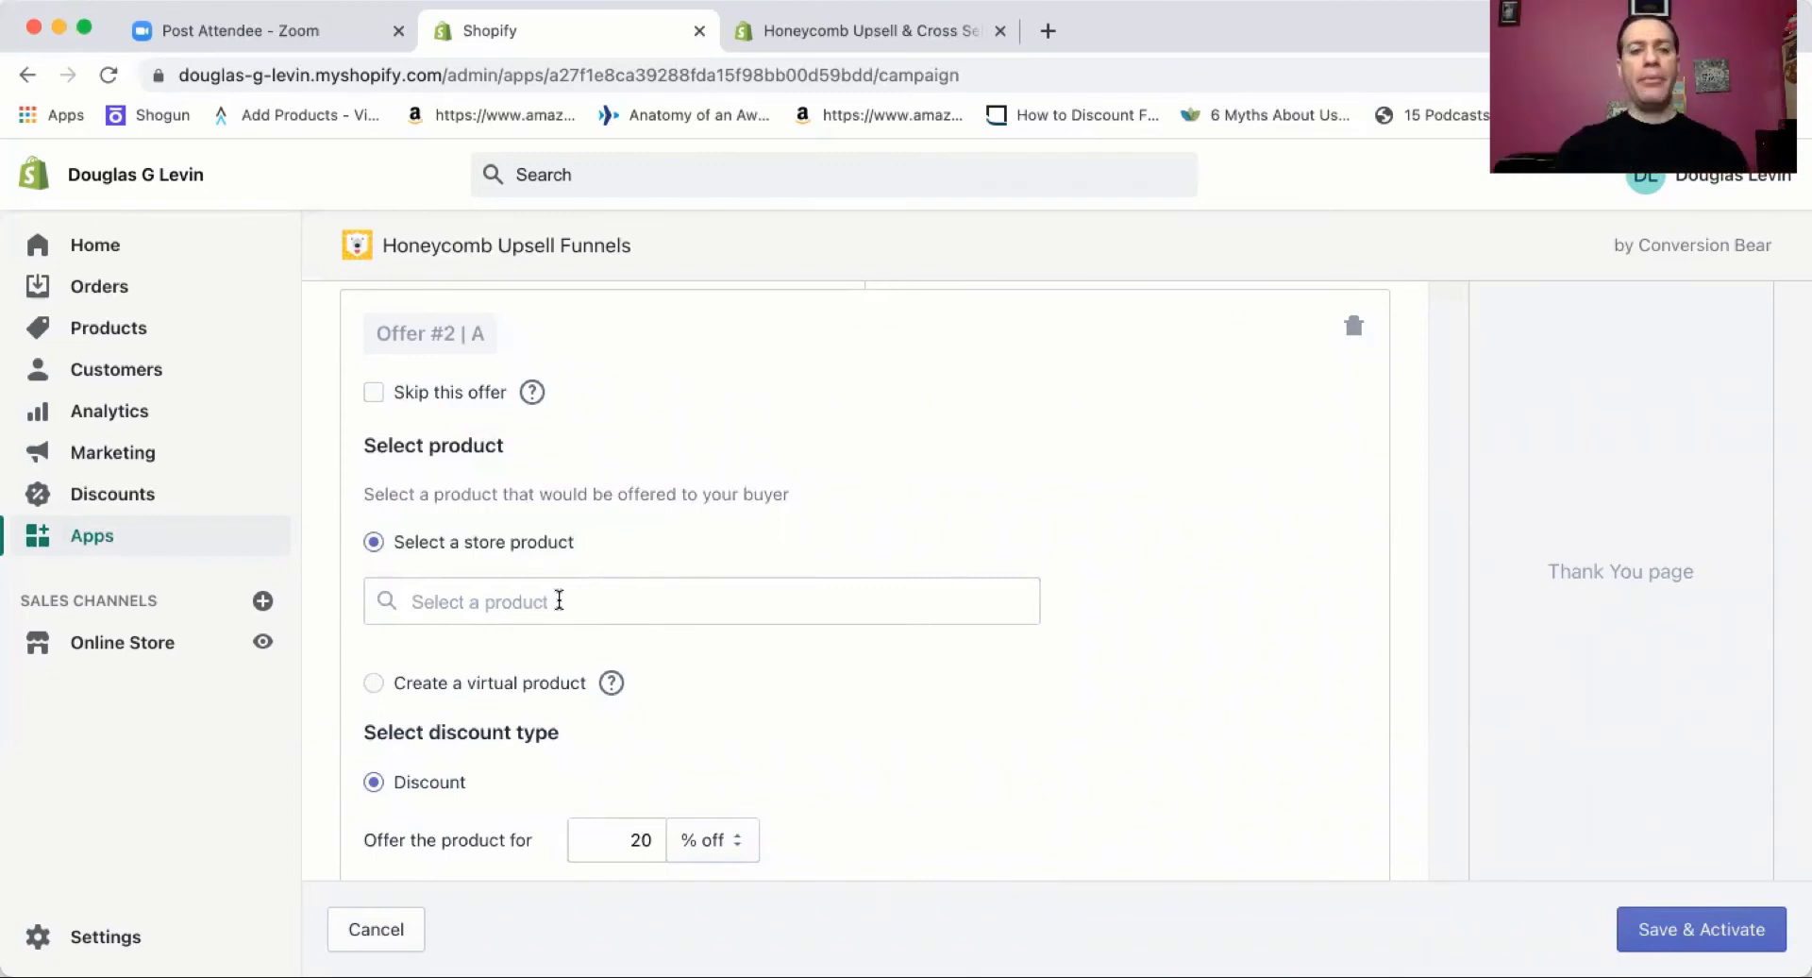
left_click(560, 601)
left_click(566, 750)
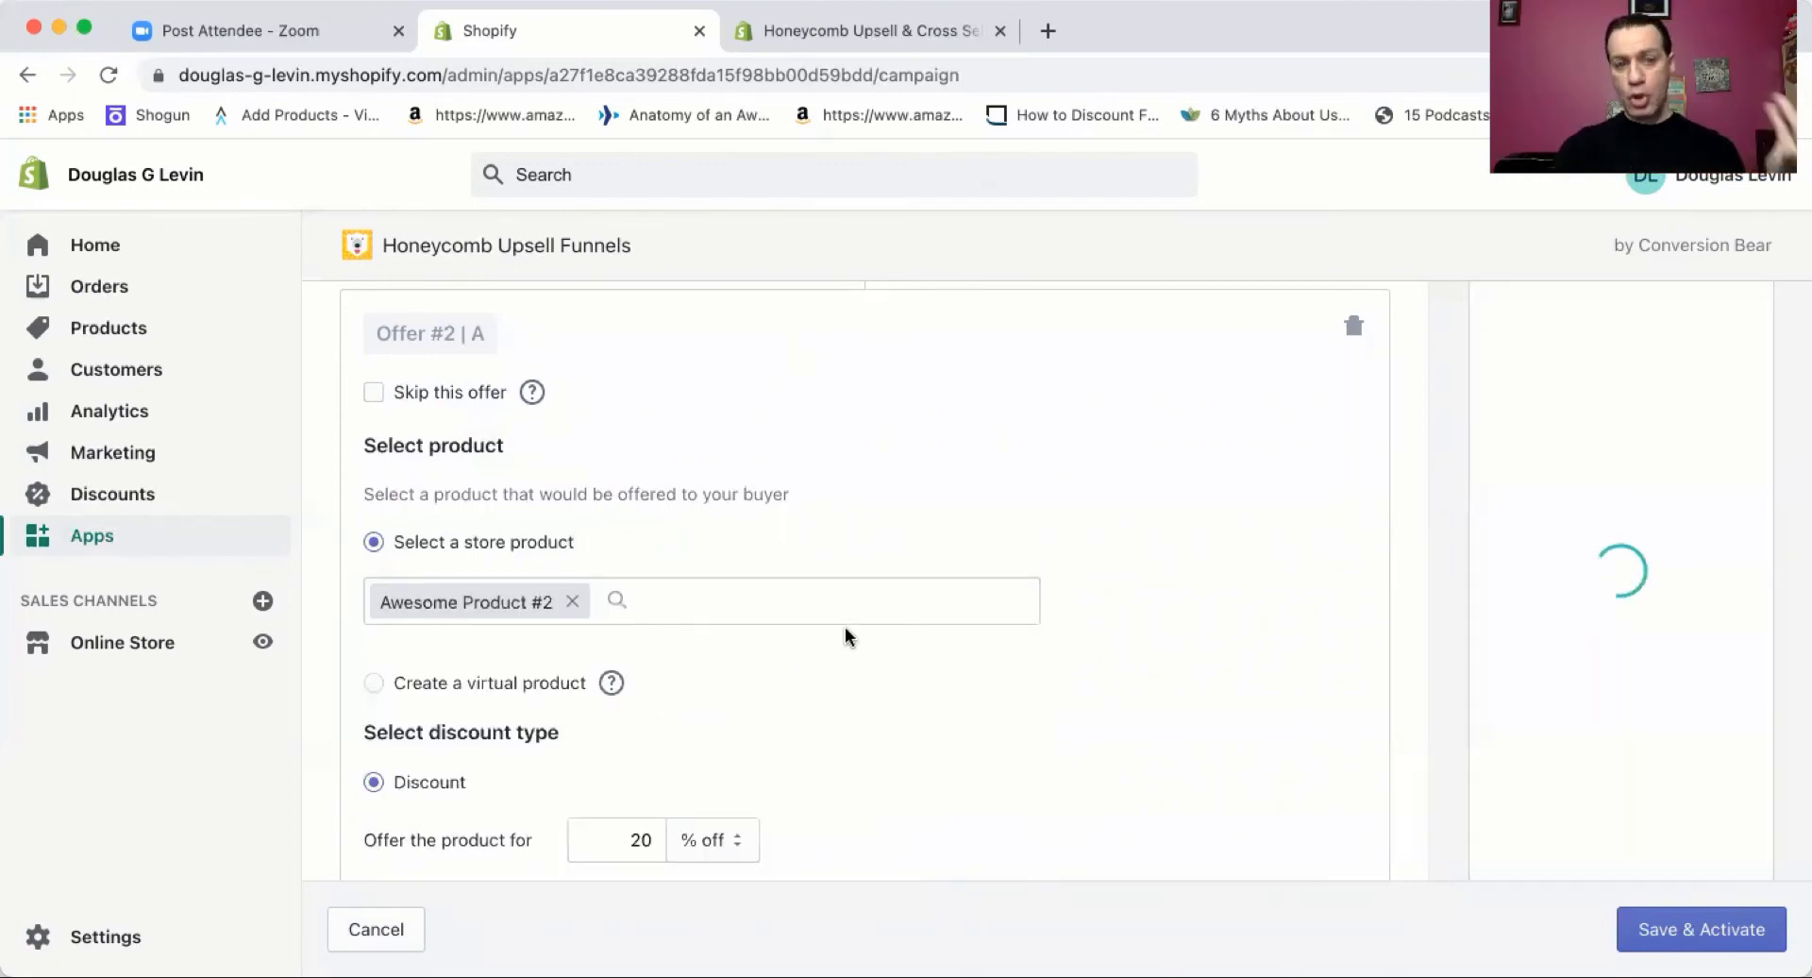
Review the discount, offer text and advanced settings of Offer #2 | A and the optional funnel rules
scroll(855, 624, "down", 3)
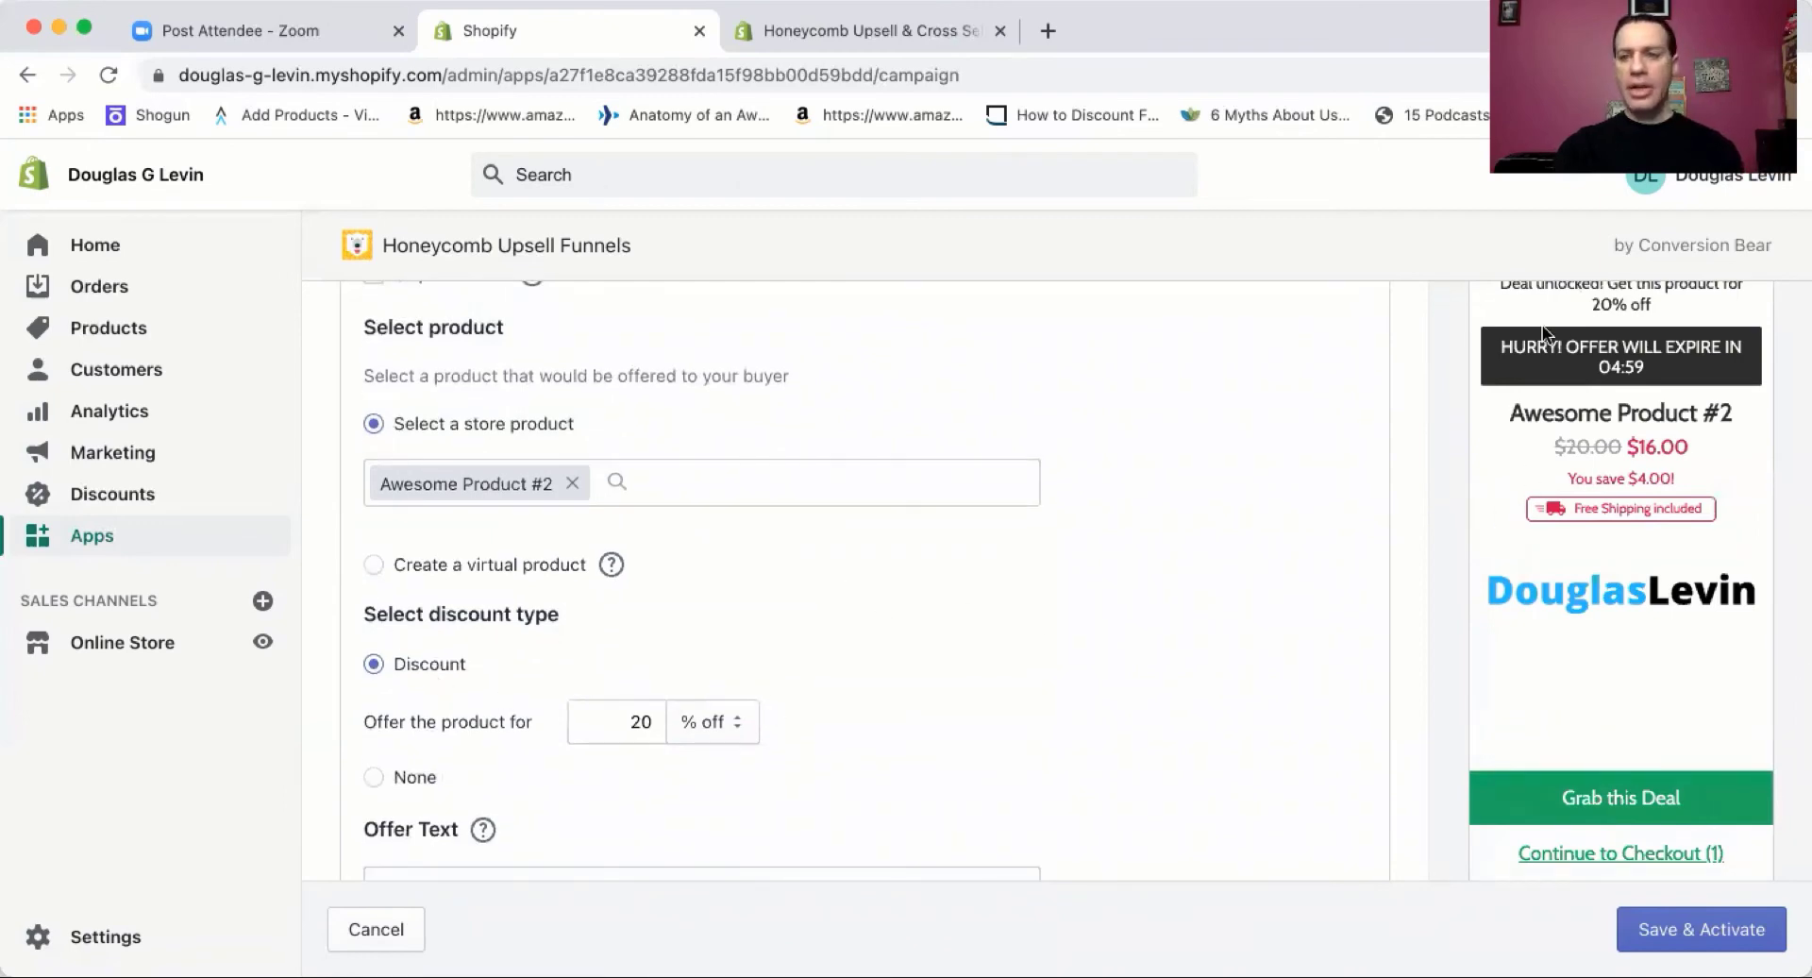
scroll(870, 619, "down", 5)
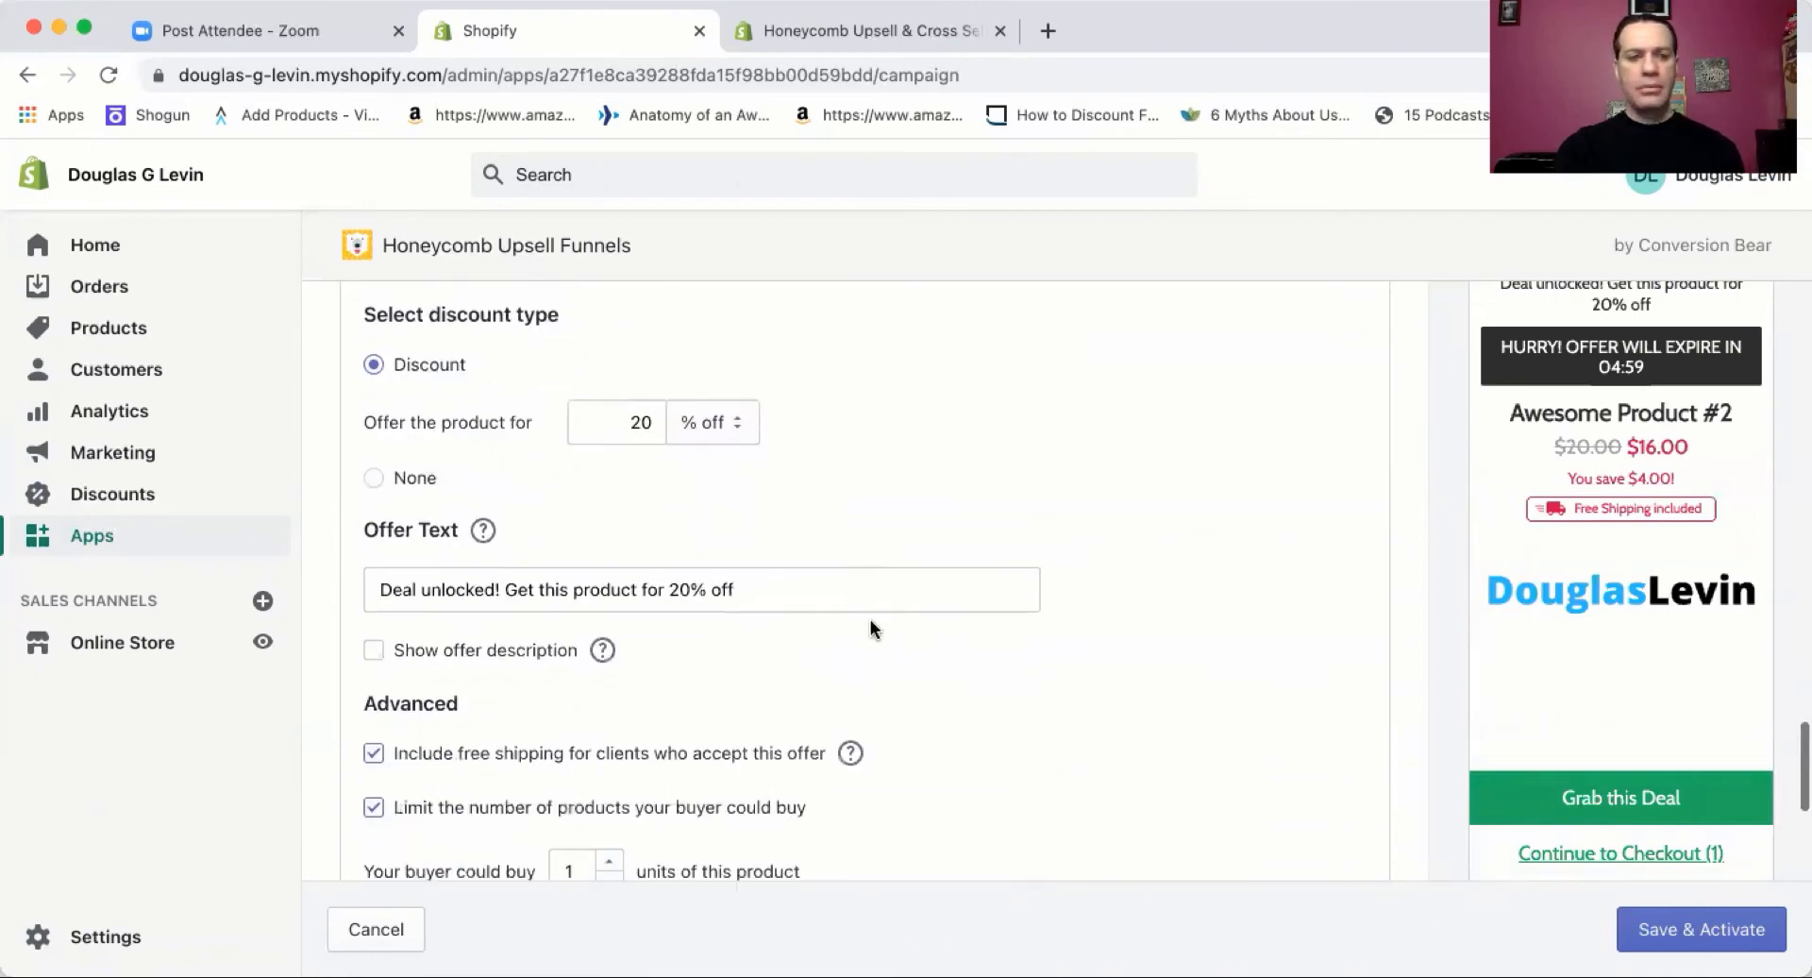
scroll(938, 574, "down", 6)
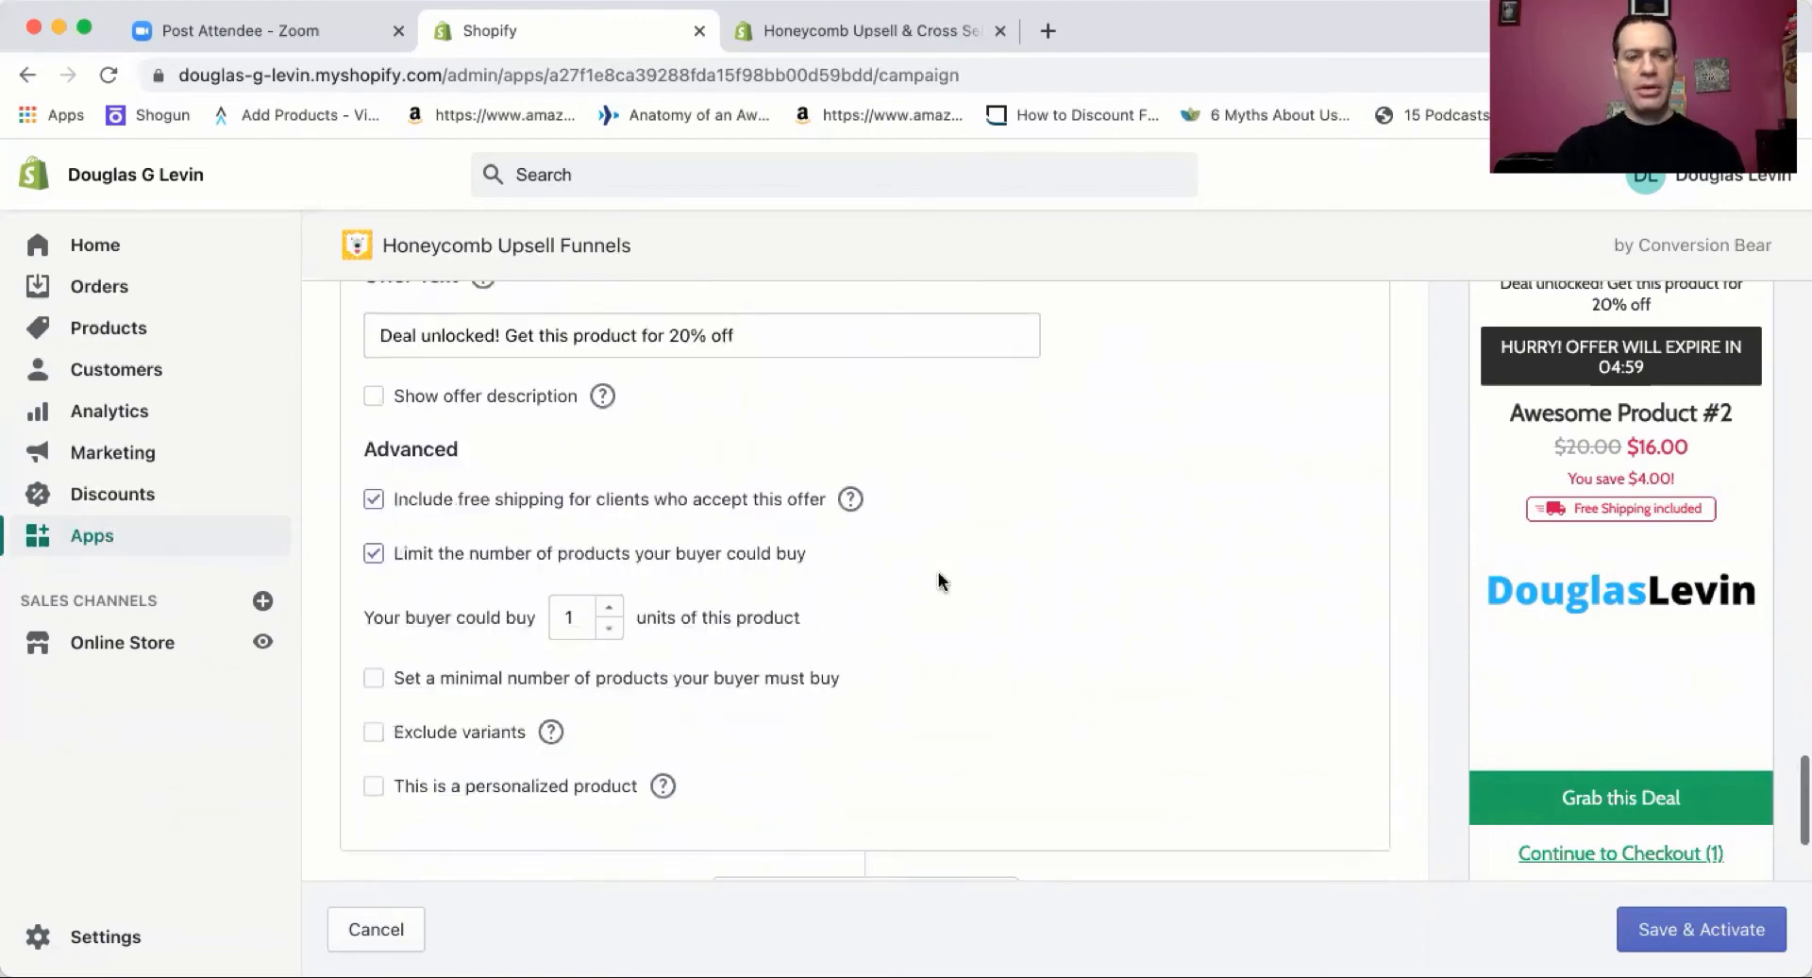
scroll(846, 555, "up", 10)
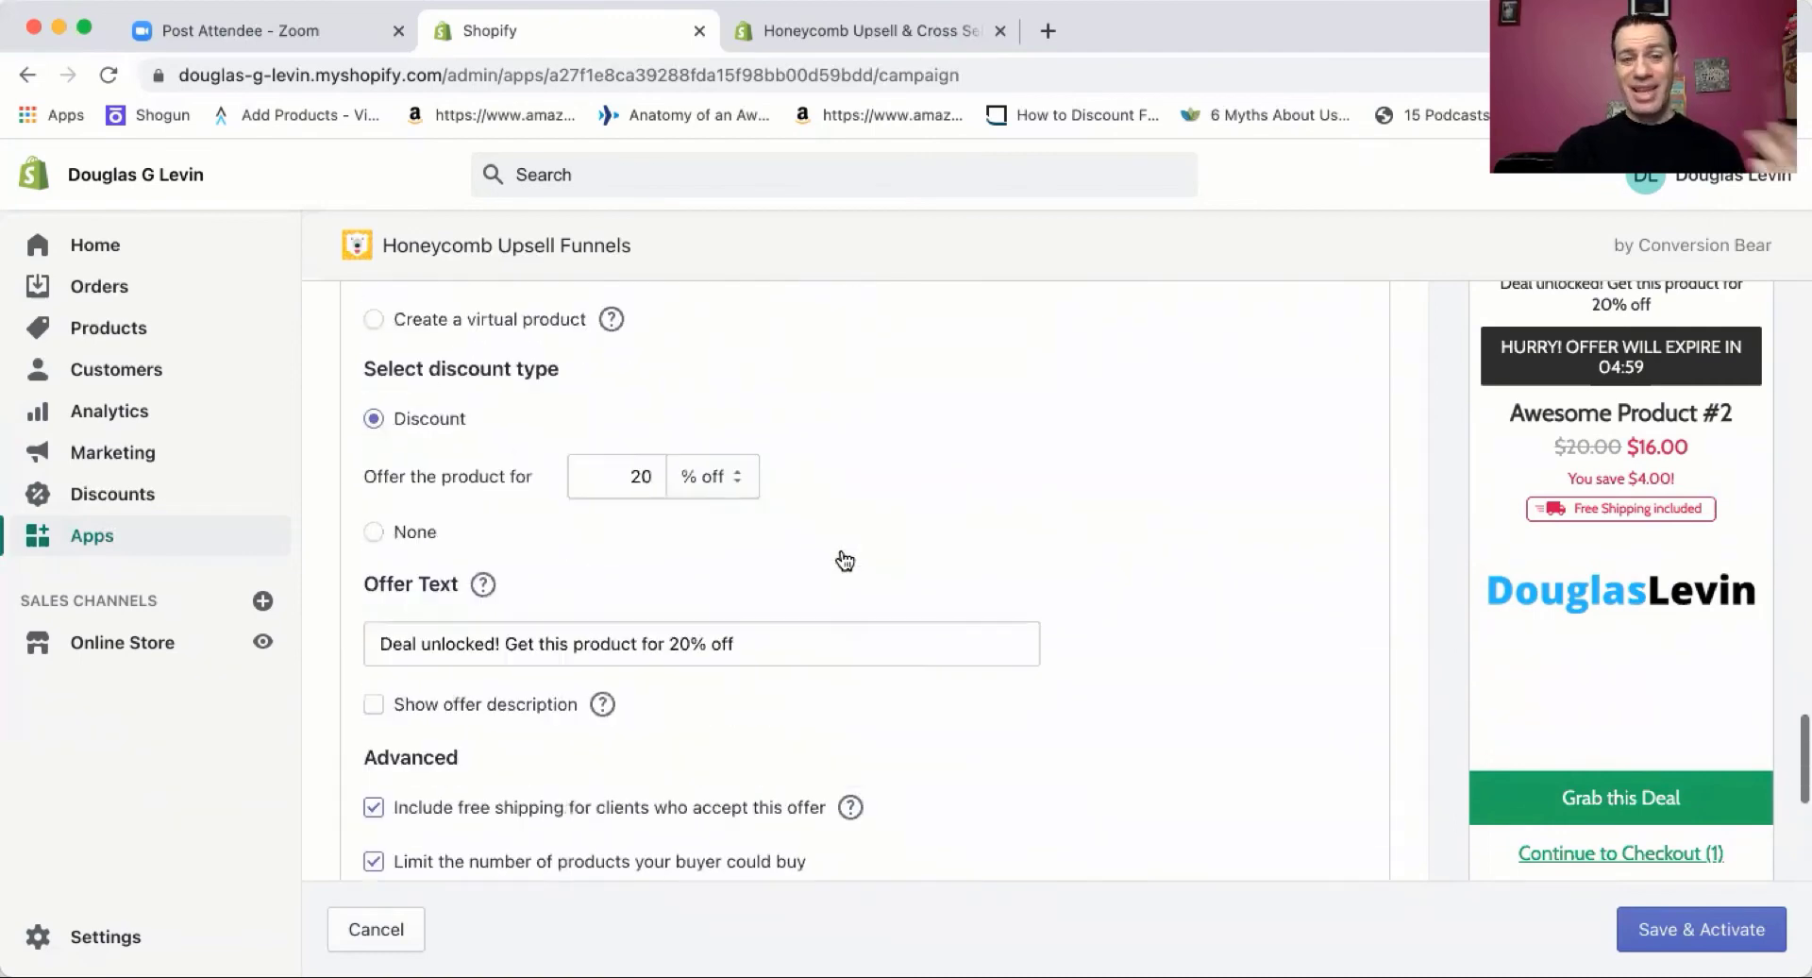
scroll(846, 560, "up", 3)
scroll(845, 561, "down", 10)
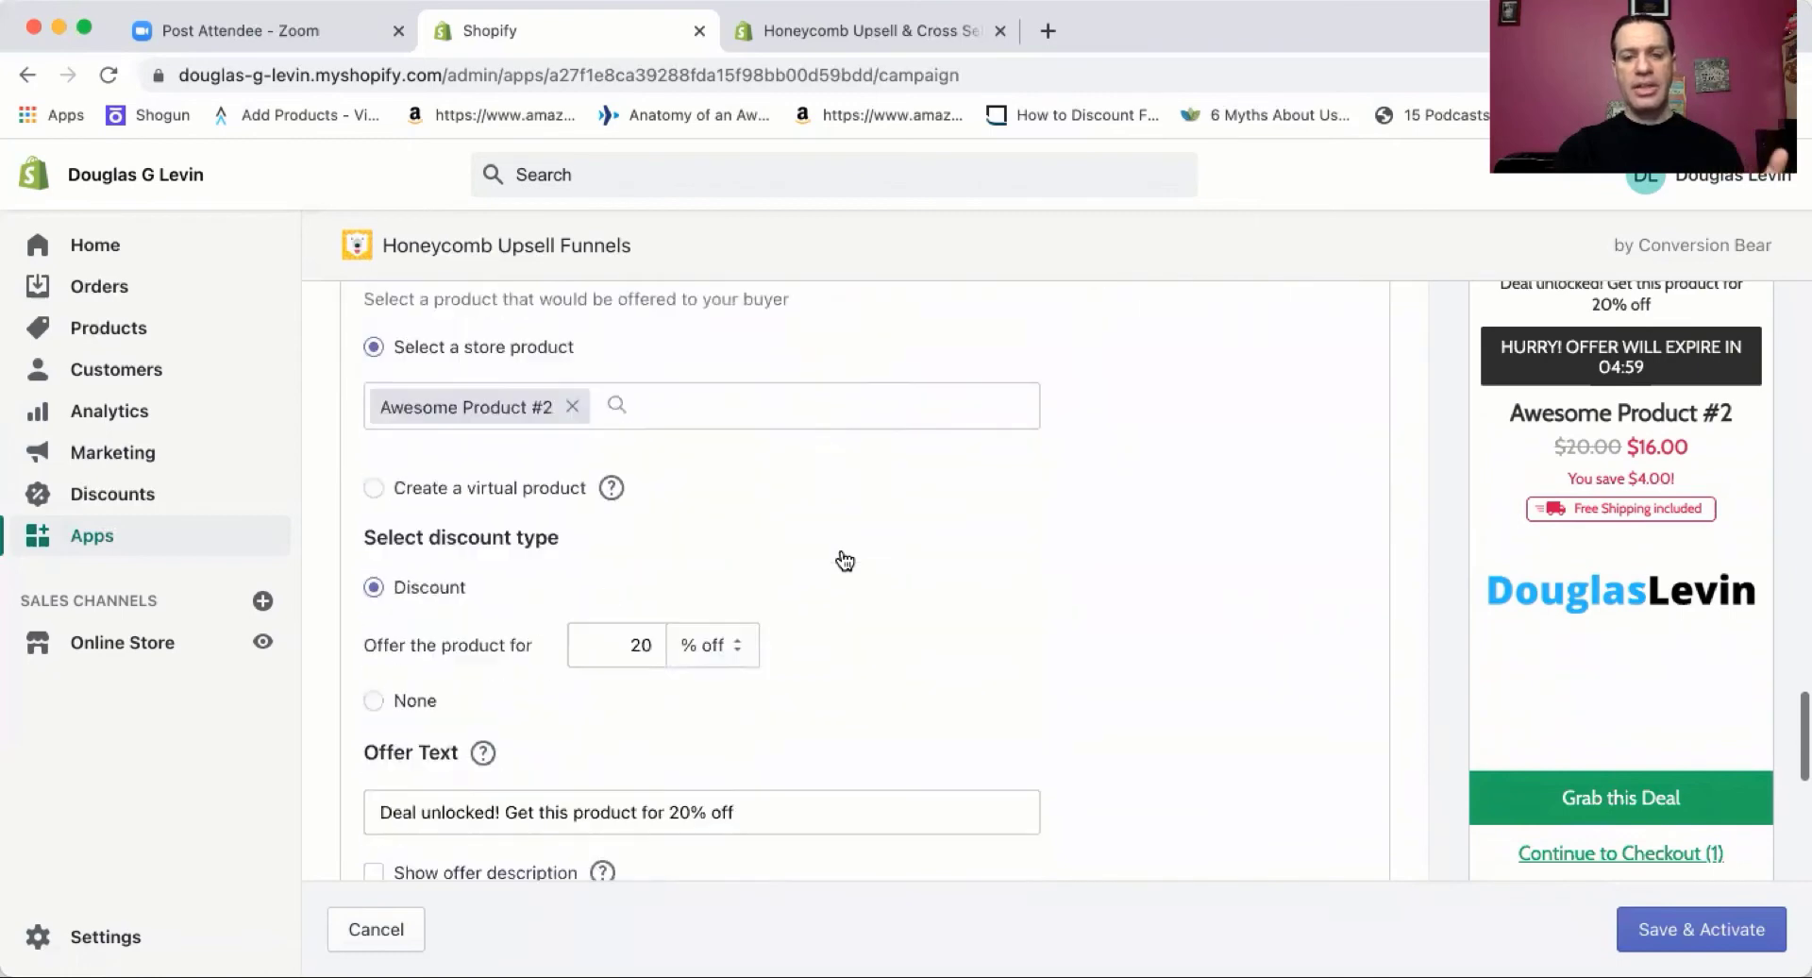
scroll(842, 562, "down", 4)
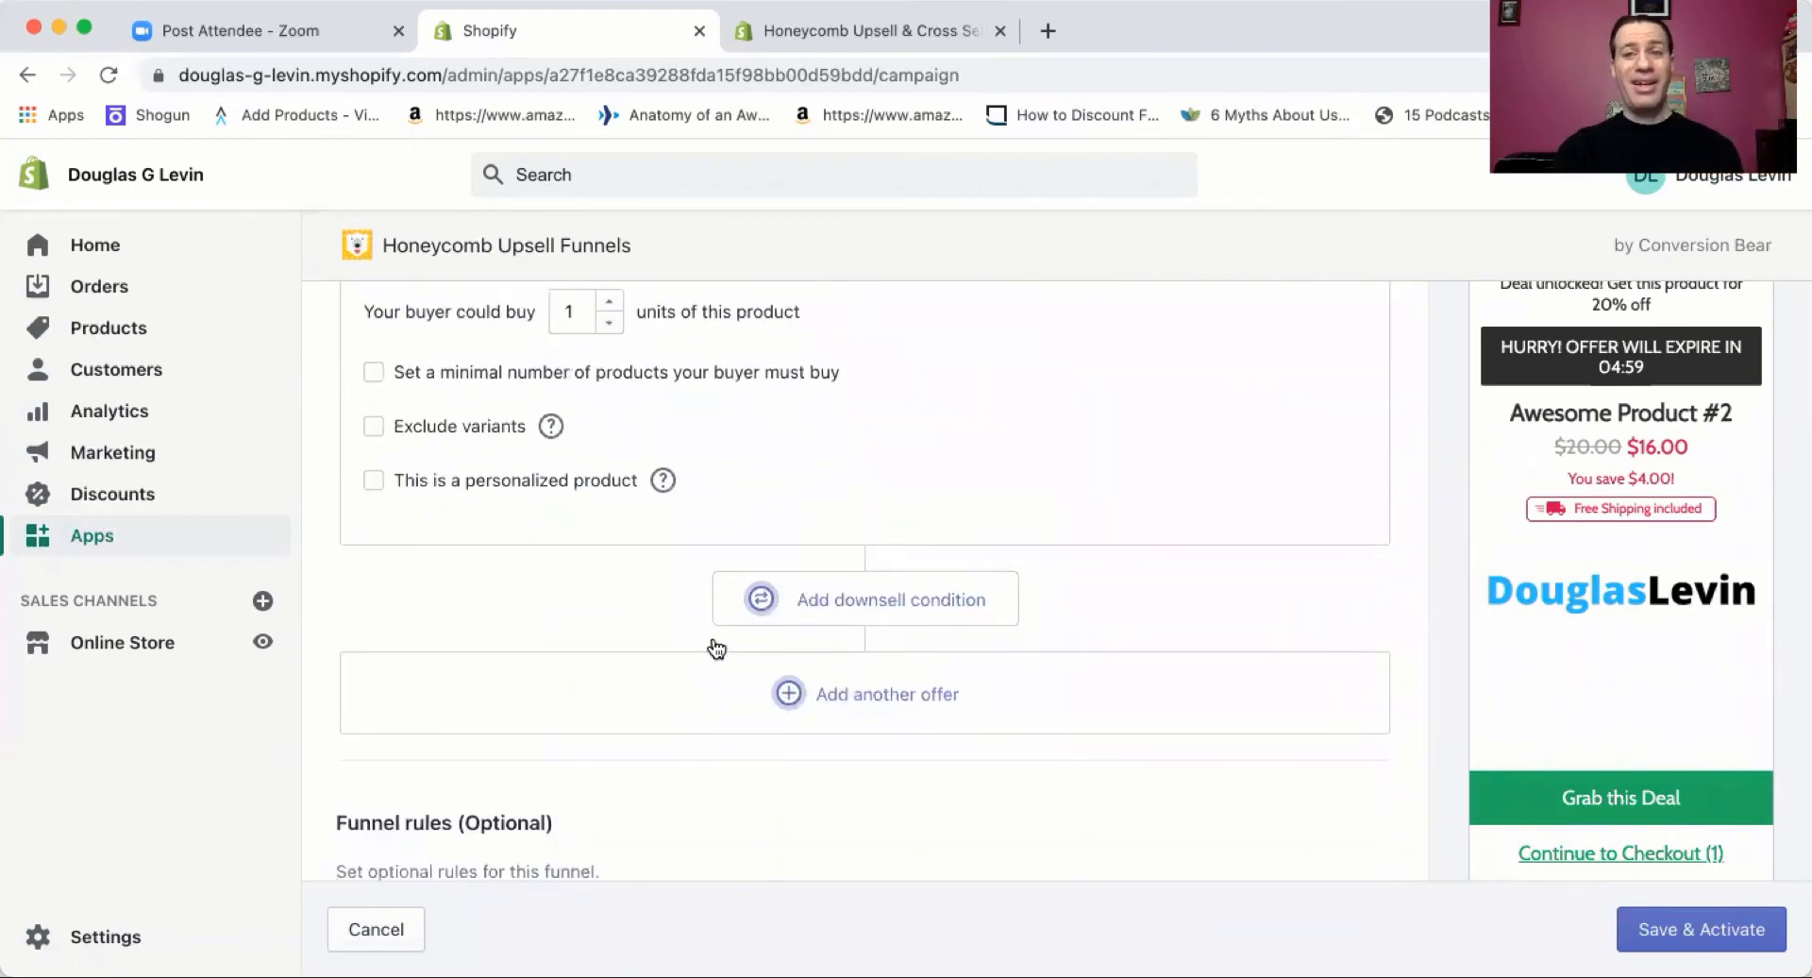
scroll(715, 646, "down", 4)
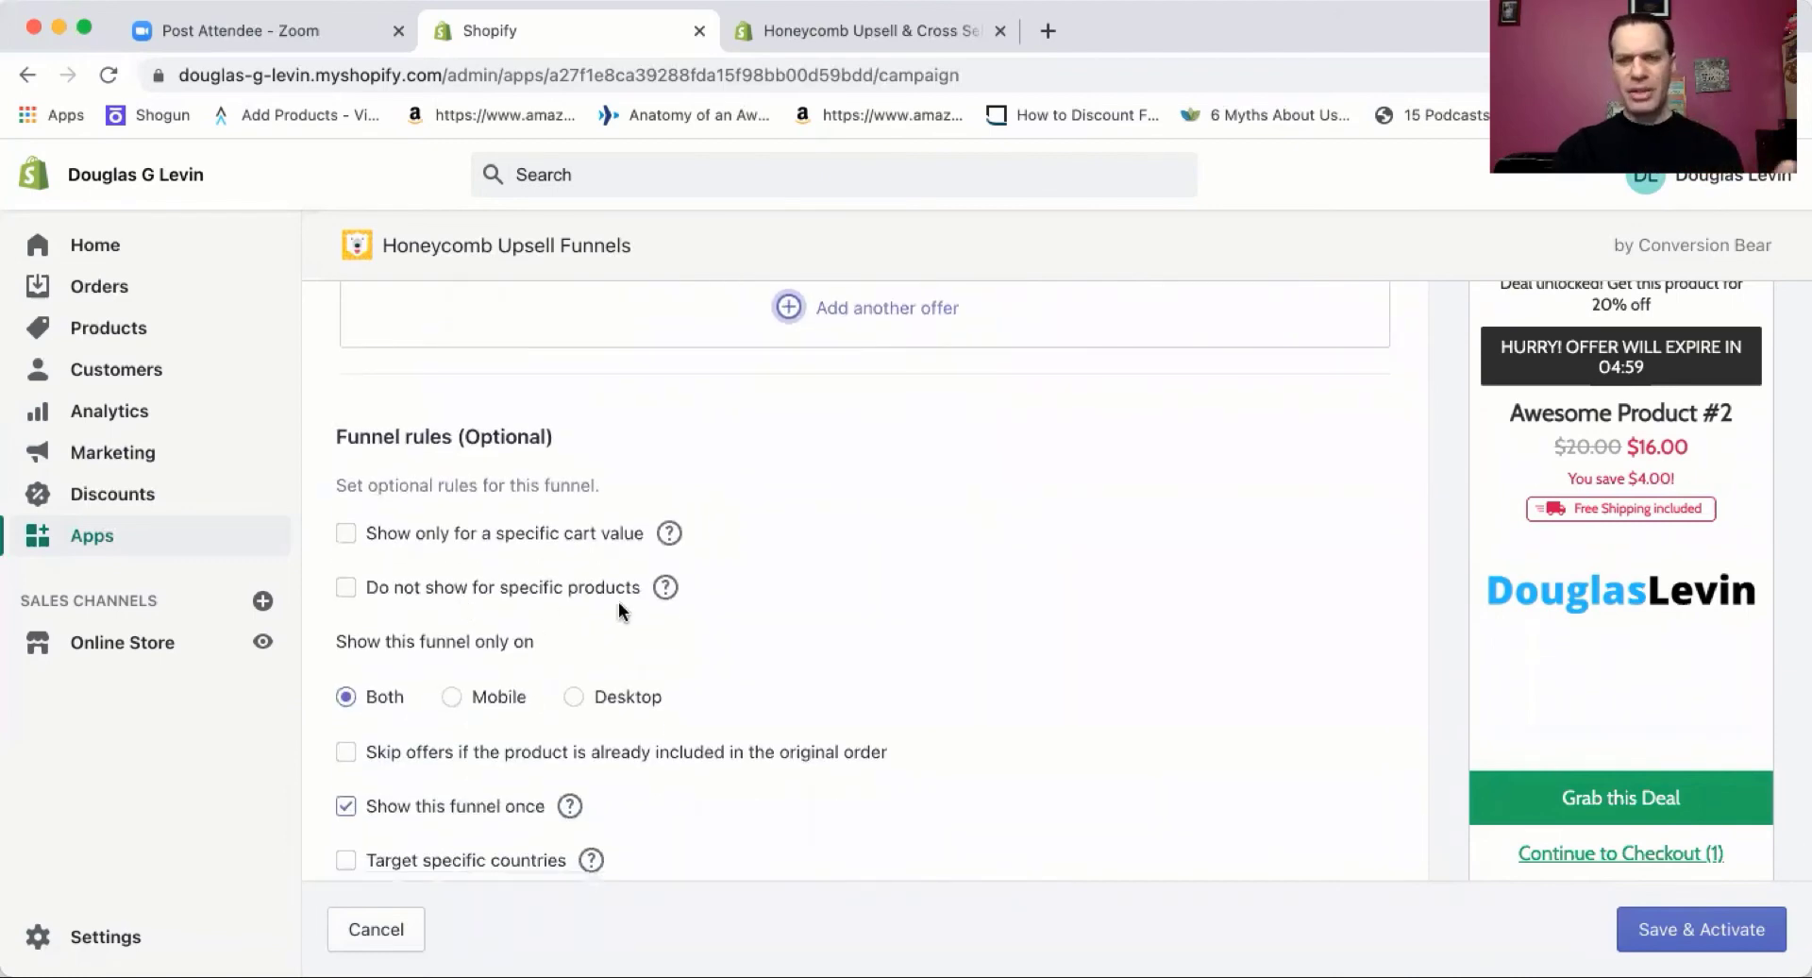
scroll(674, 598, "down", 1)
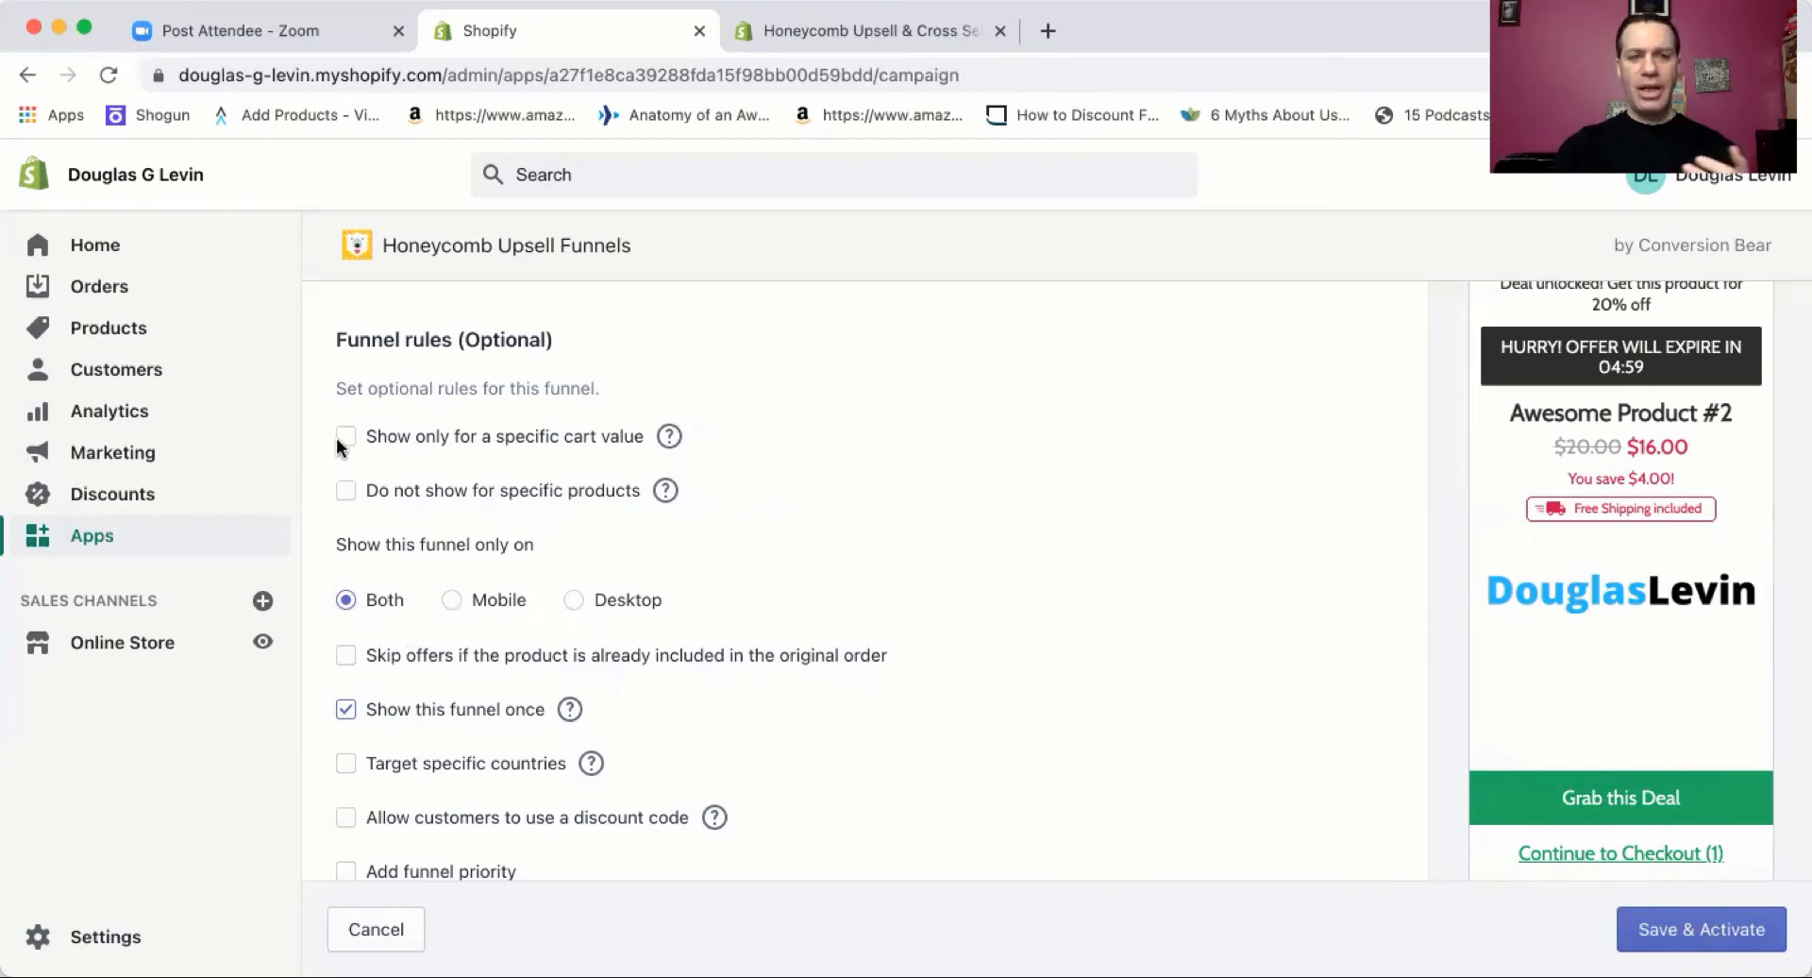
scroll(755, 657, "down", 2)
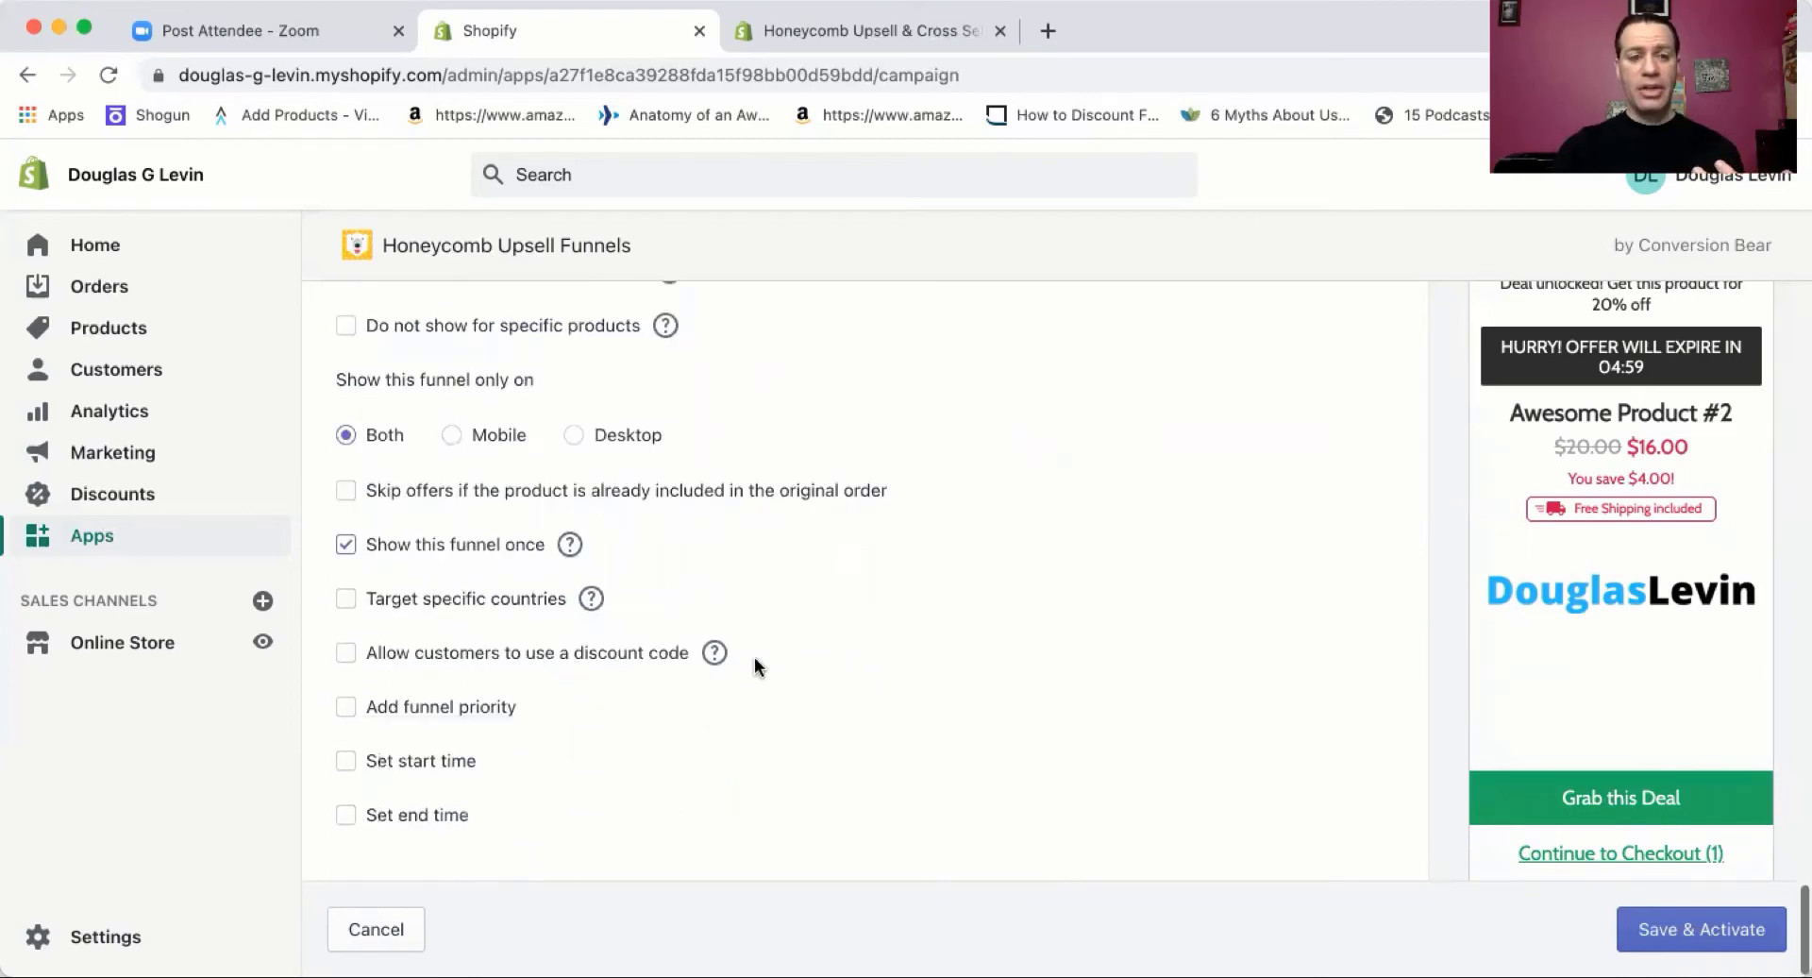
scroll(778, 666, "up", 20)
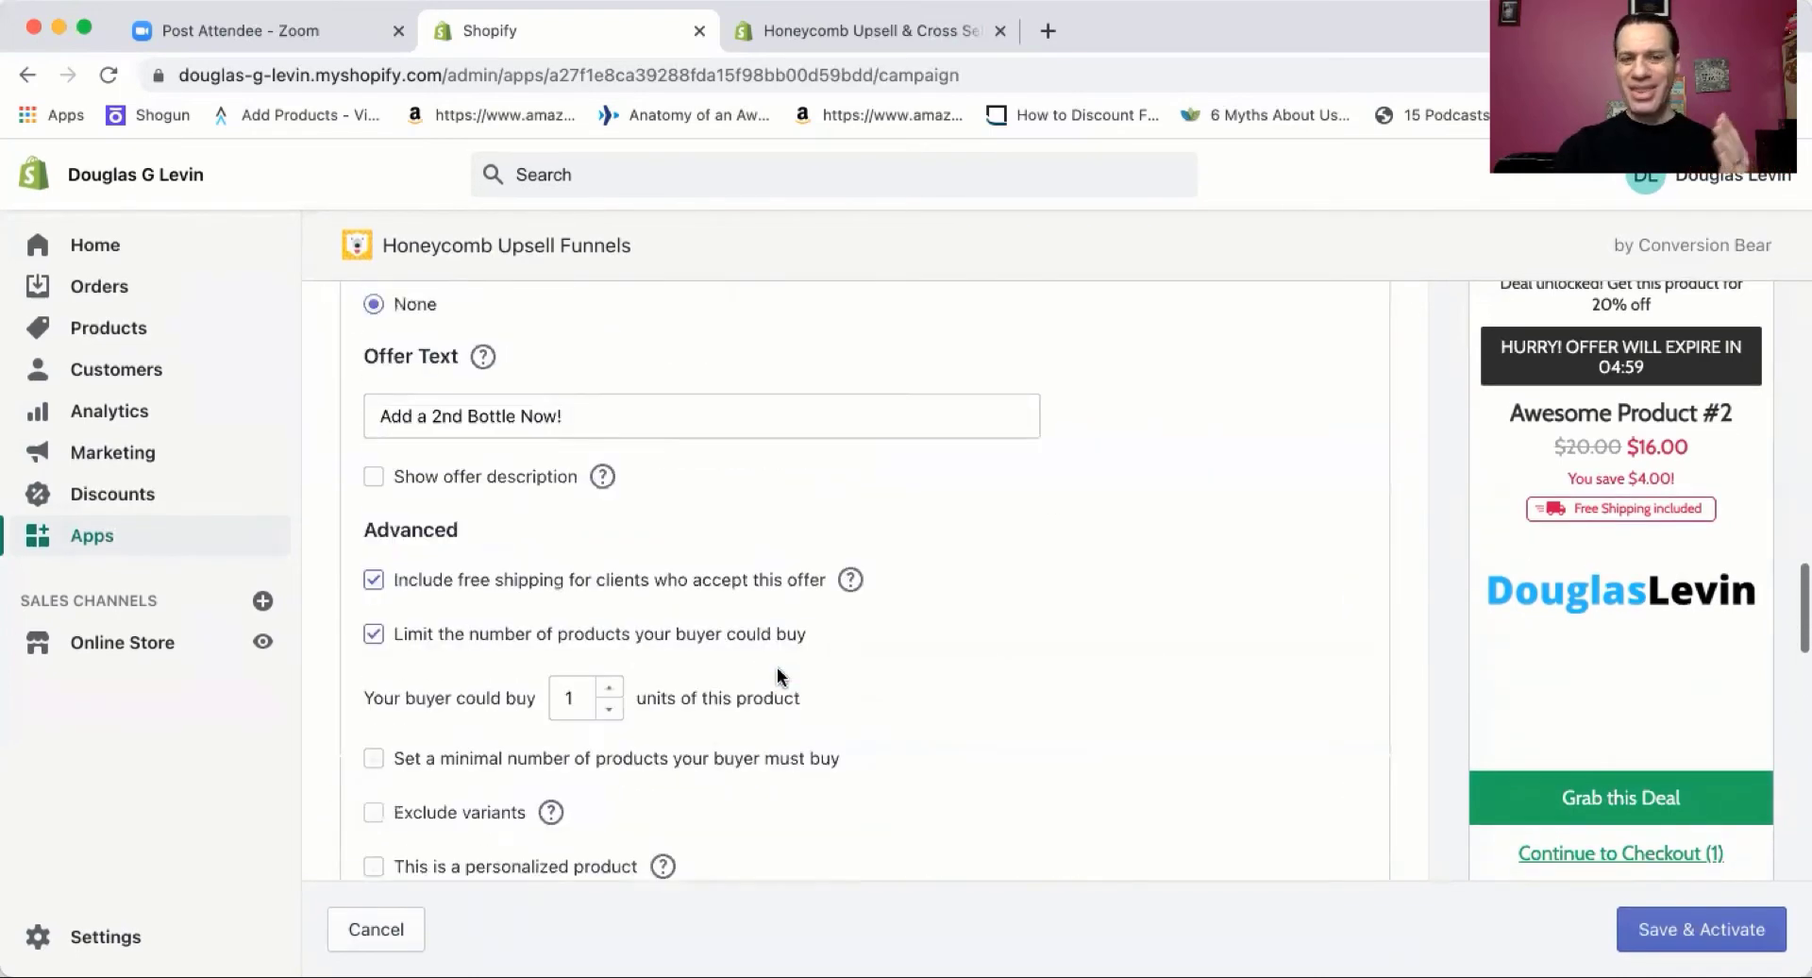
Save and activate the post-purchase upsell funnel
scroll(778, 666, "down", 5)
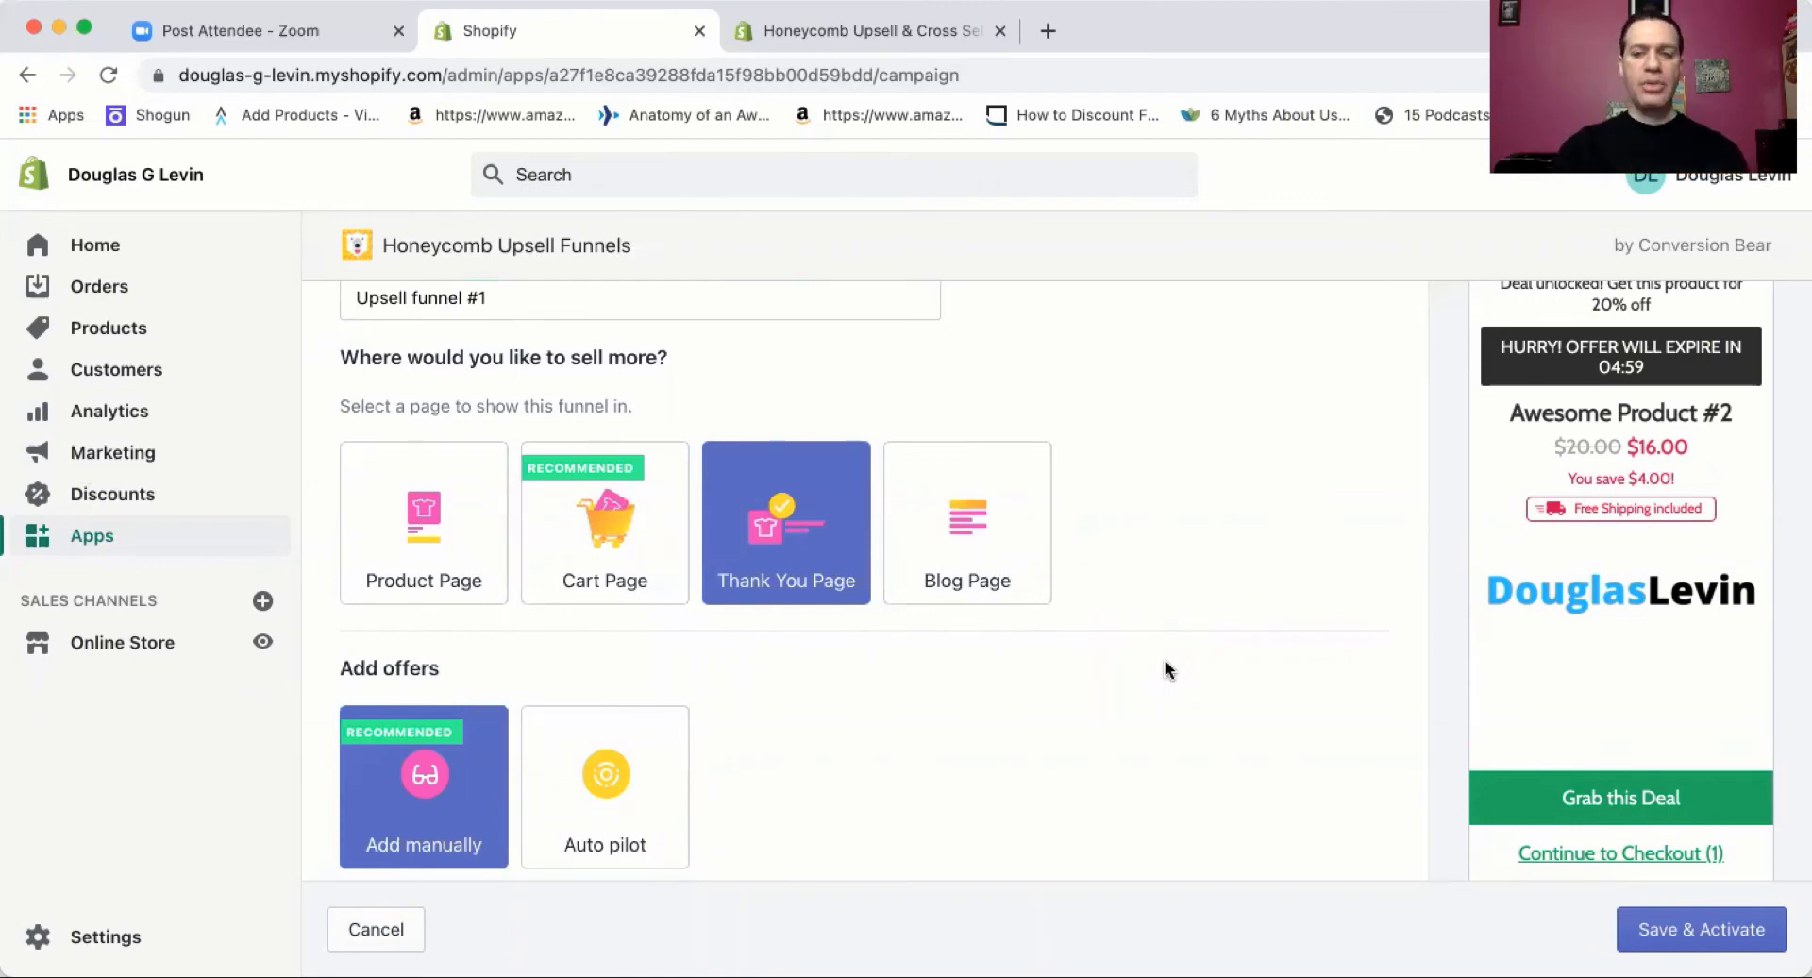
scroll(1165, 660, "down", 3)
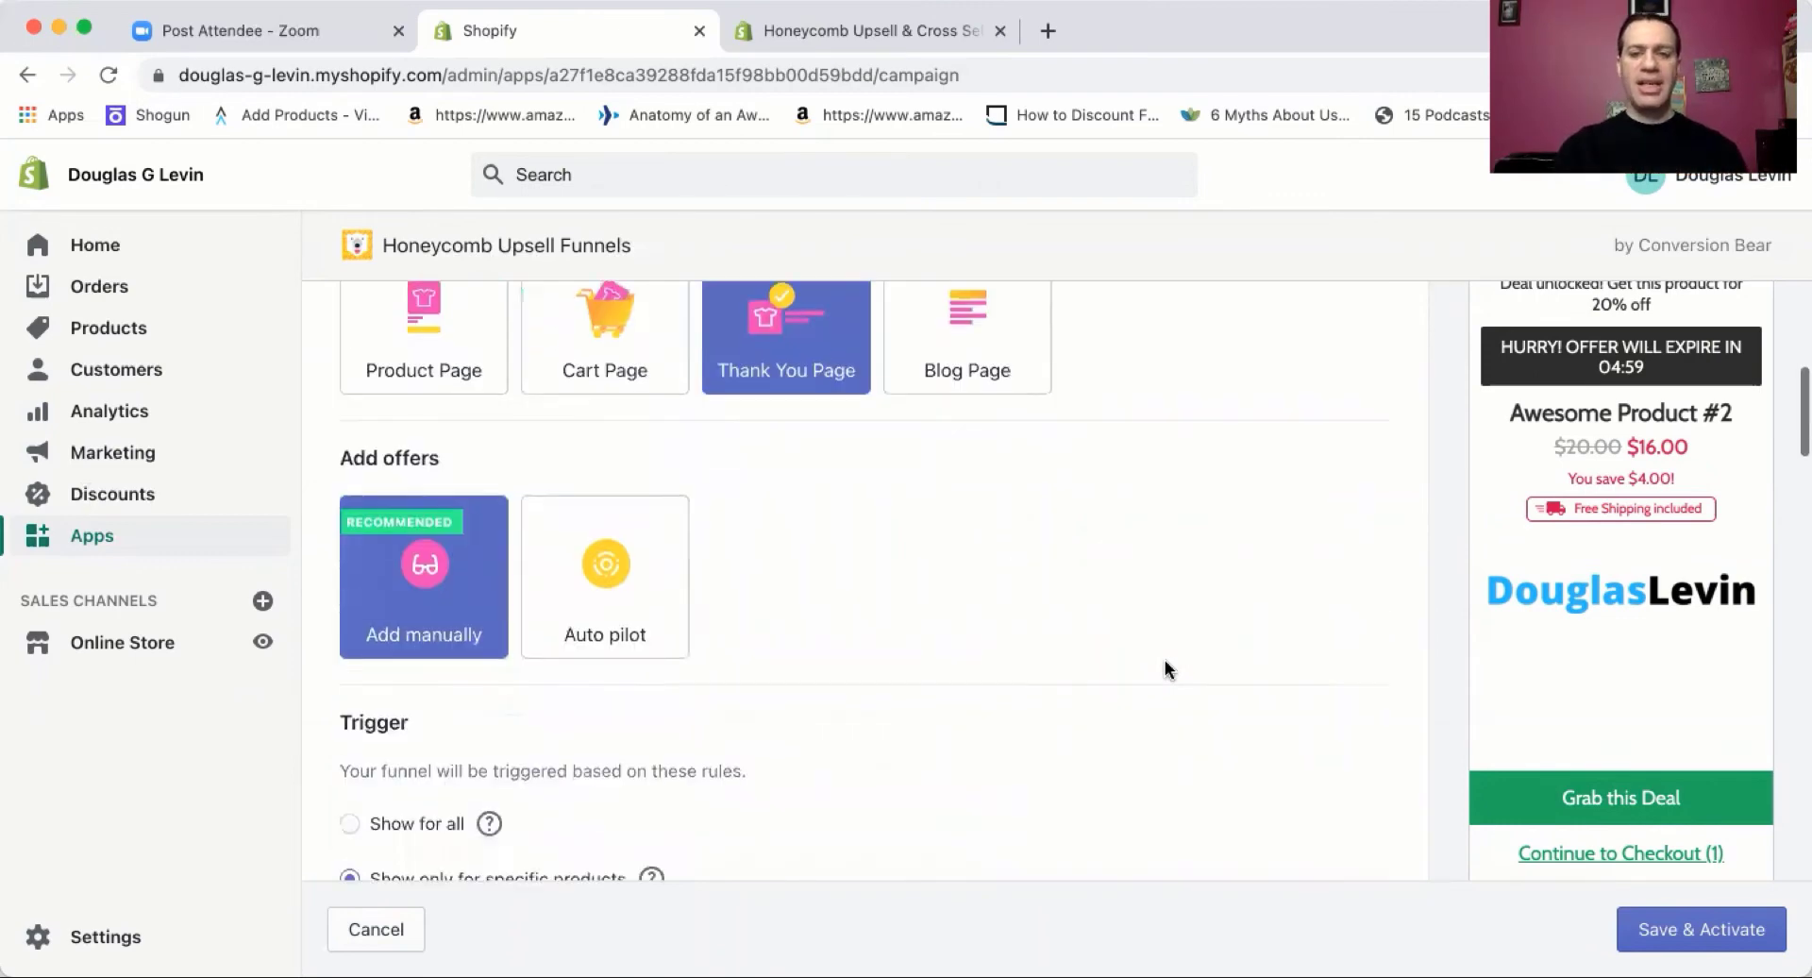
left_click(1689, 933)
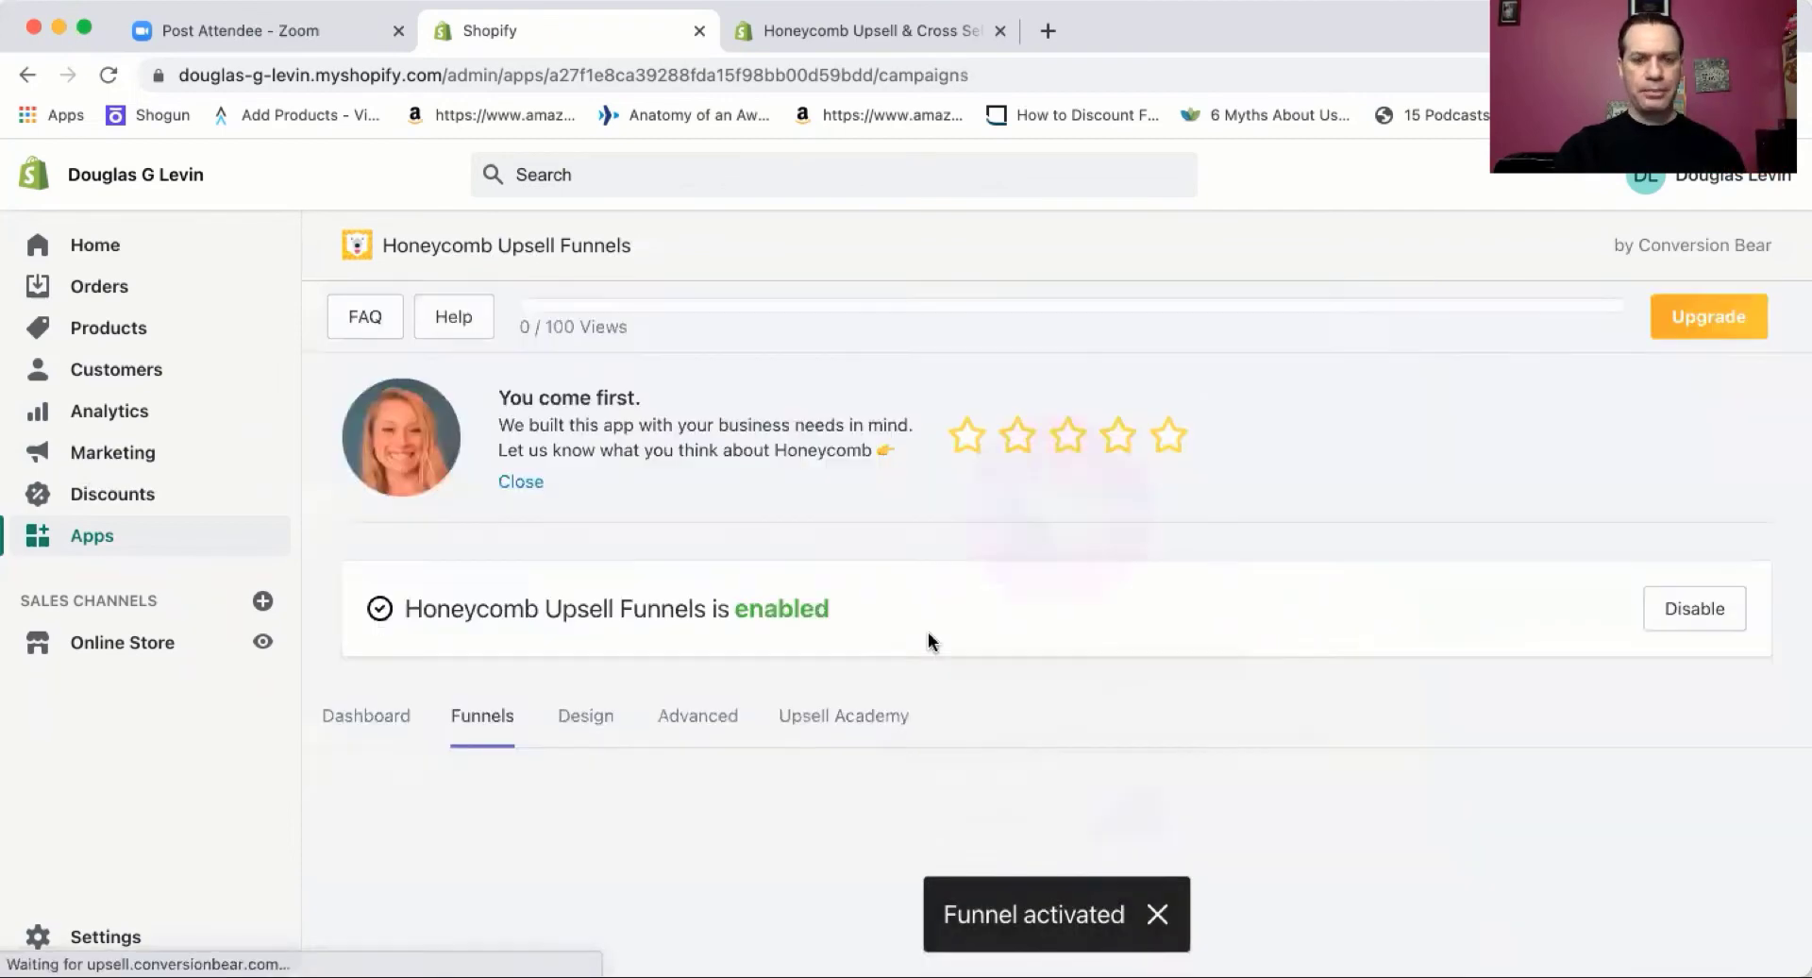
left_click(1345, 421)
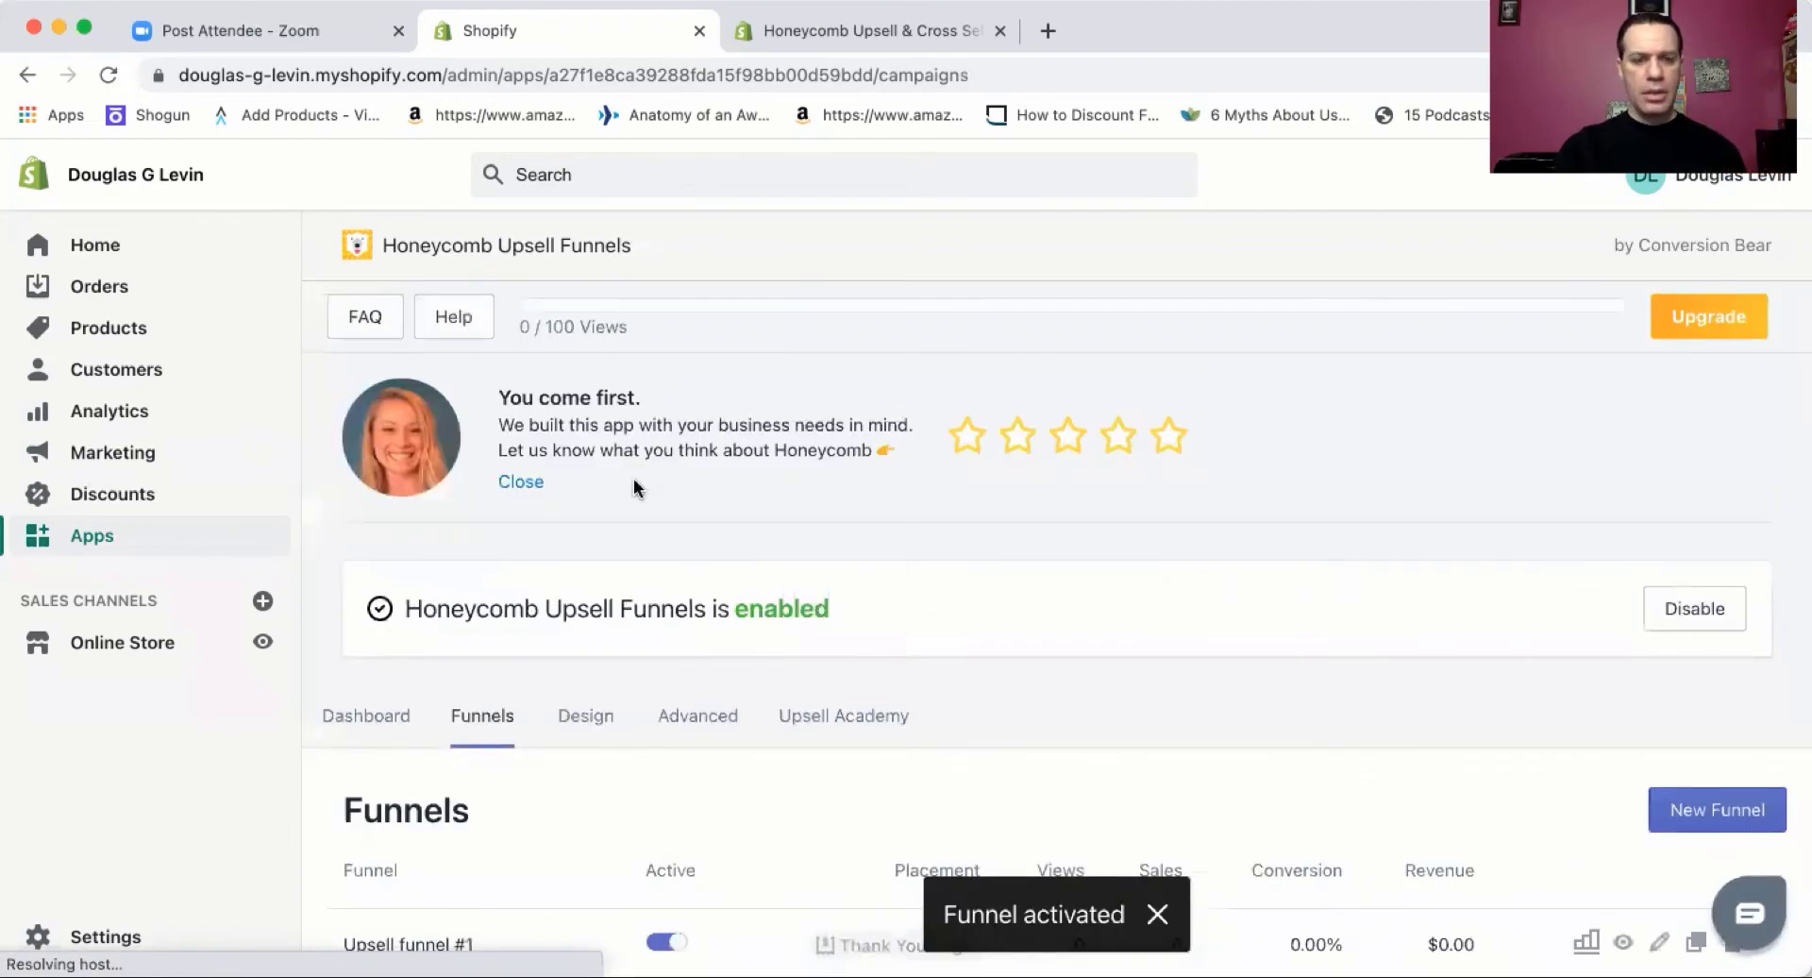
Examine the statistics and views chart of Upsell funnel #1, and return to the list of funnels
scroll(634, 483, "down", 5)
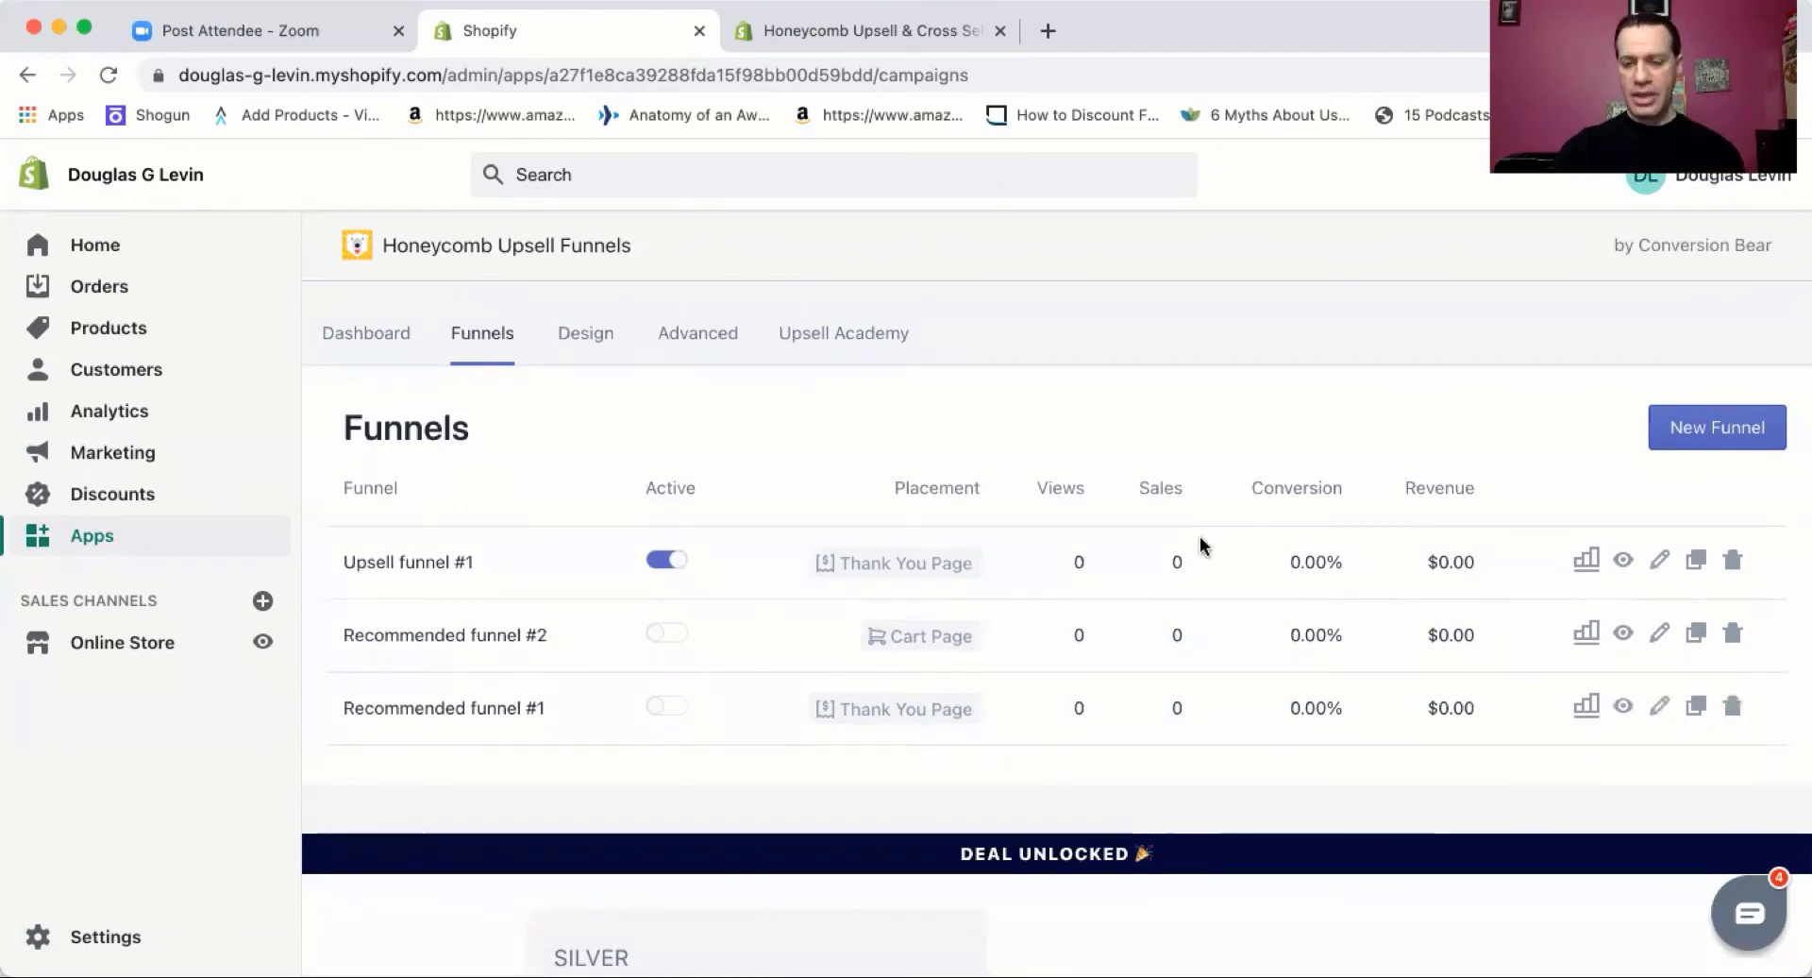
left_click(1586, 564)
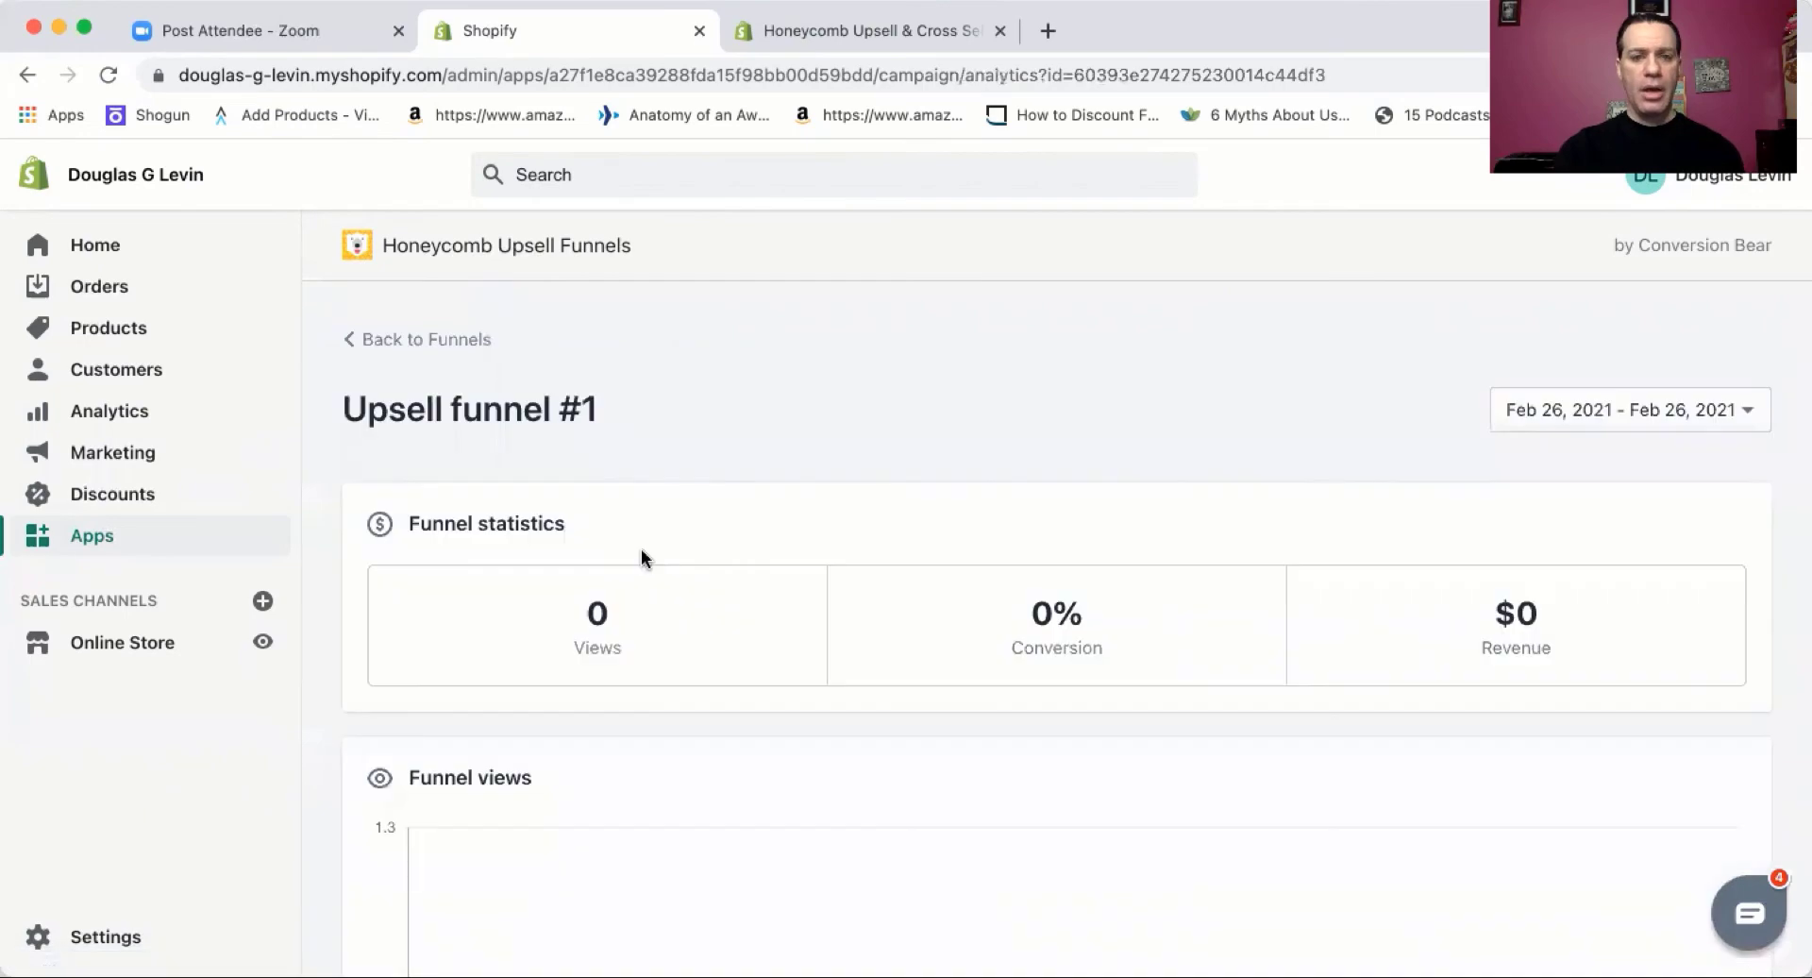
scroll(641, 558, "down", 10)
scroll(642, 558, "up", 10)
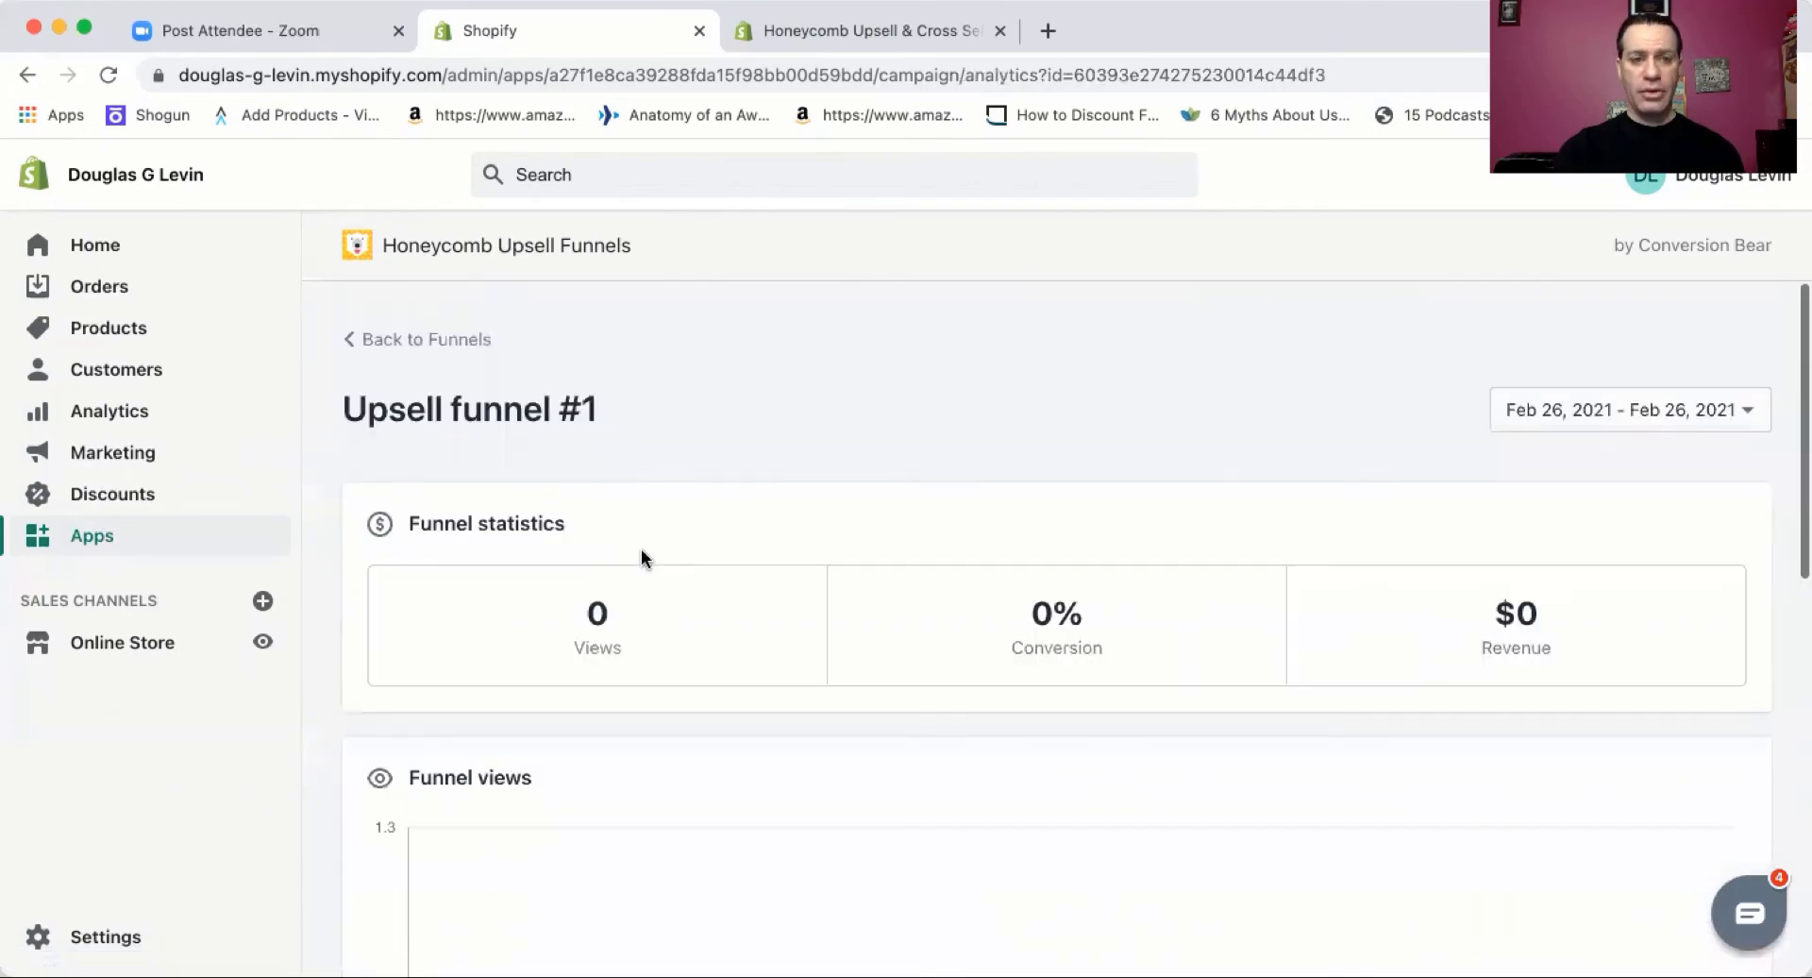
left_click(359, 339)
scroll(1340, 516, "down", 5)
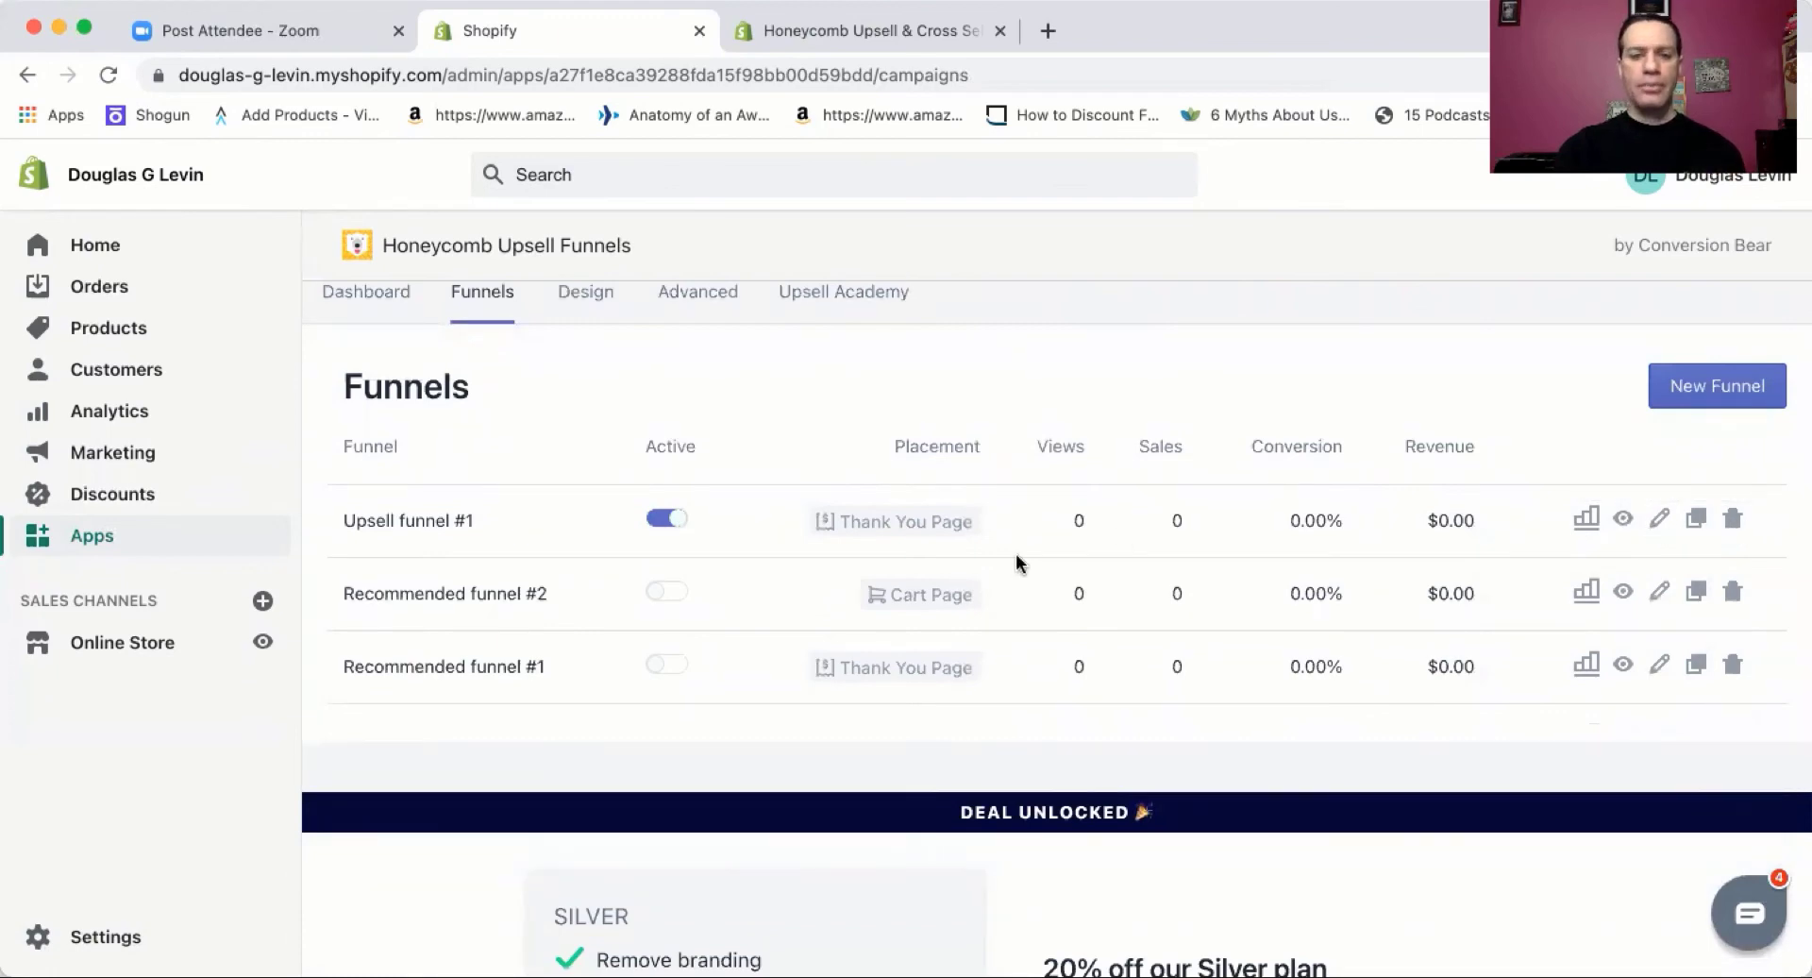
scroll(1016, 553, "down", 1)
scroll(947, 563, "up", 5)
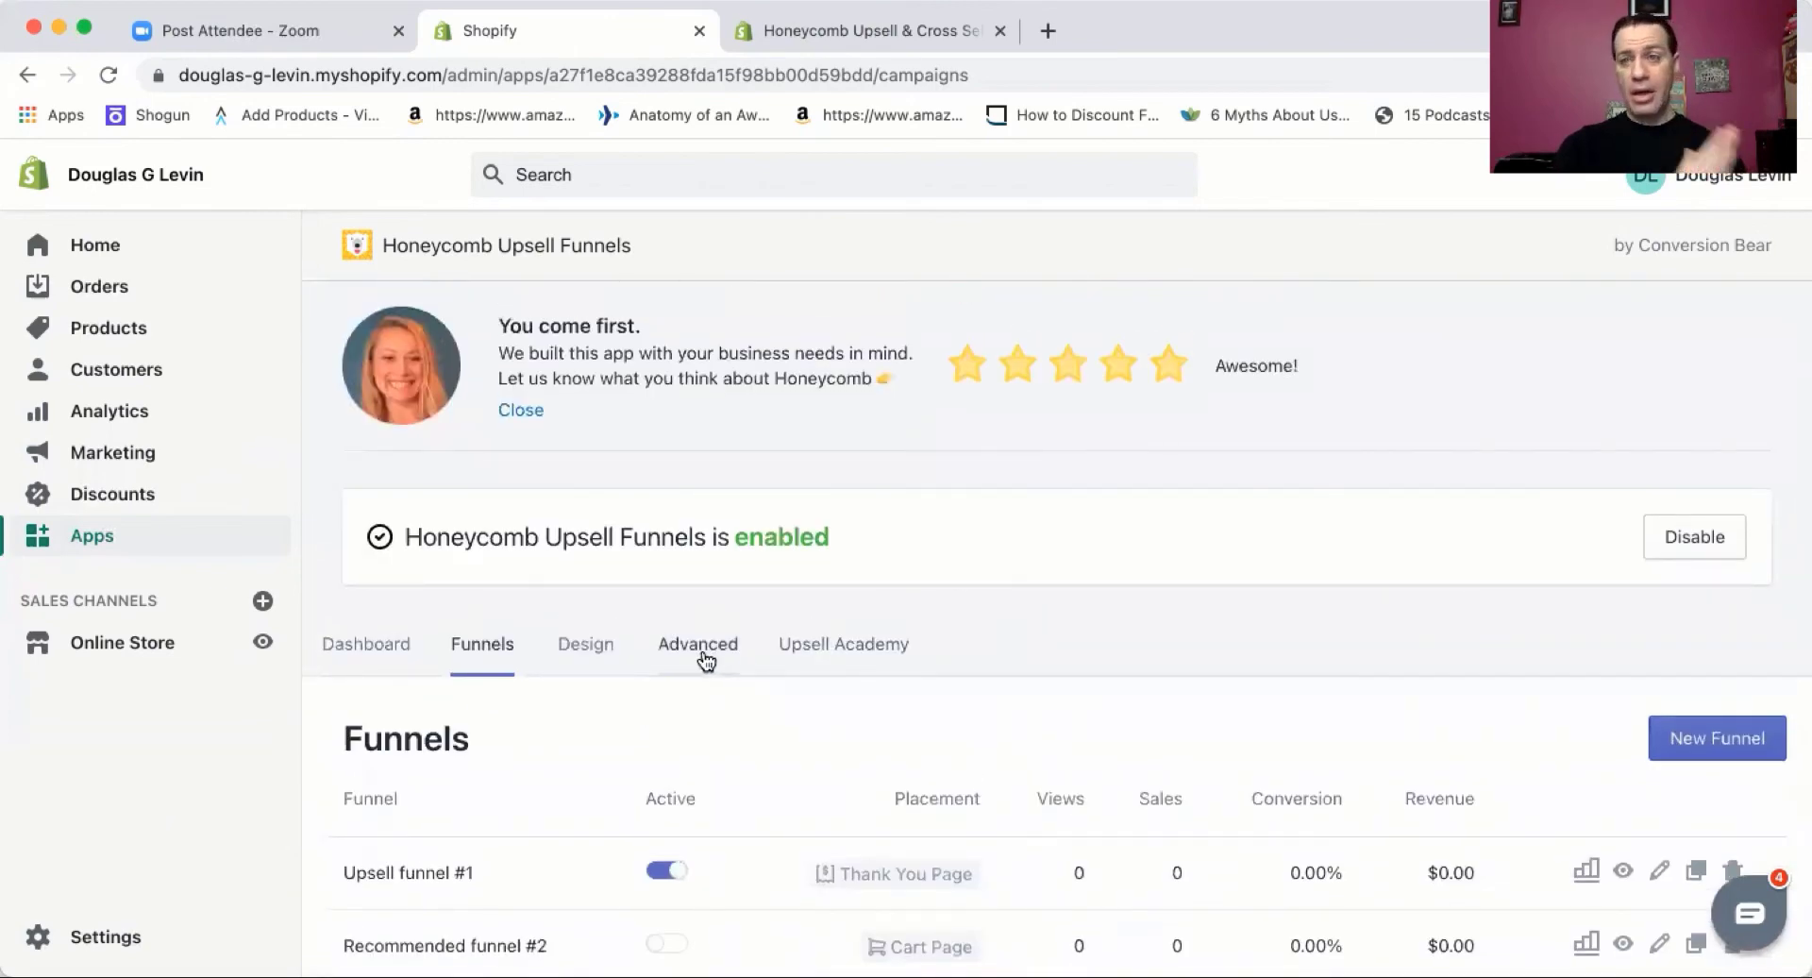
Review the app dashboard's revenue growth, funnel views and top converting funnels
left_click(349, 651)
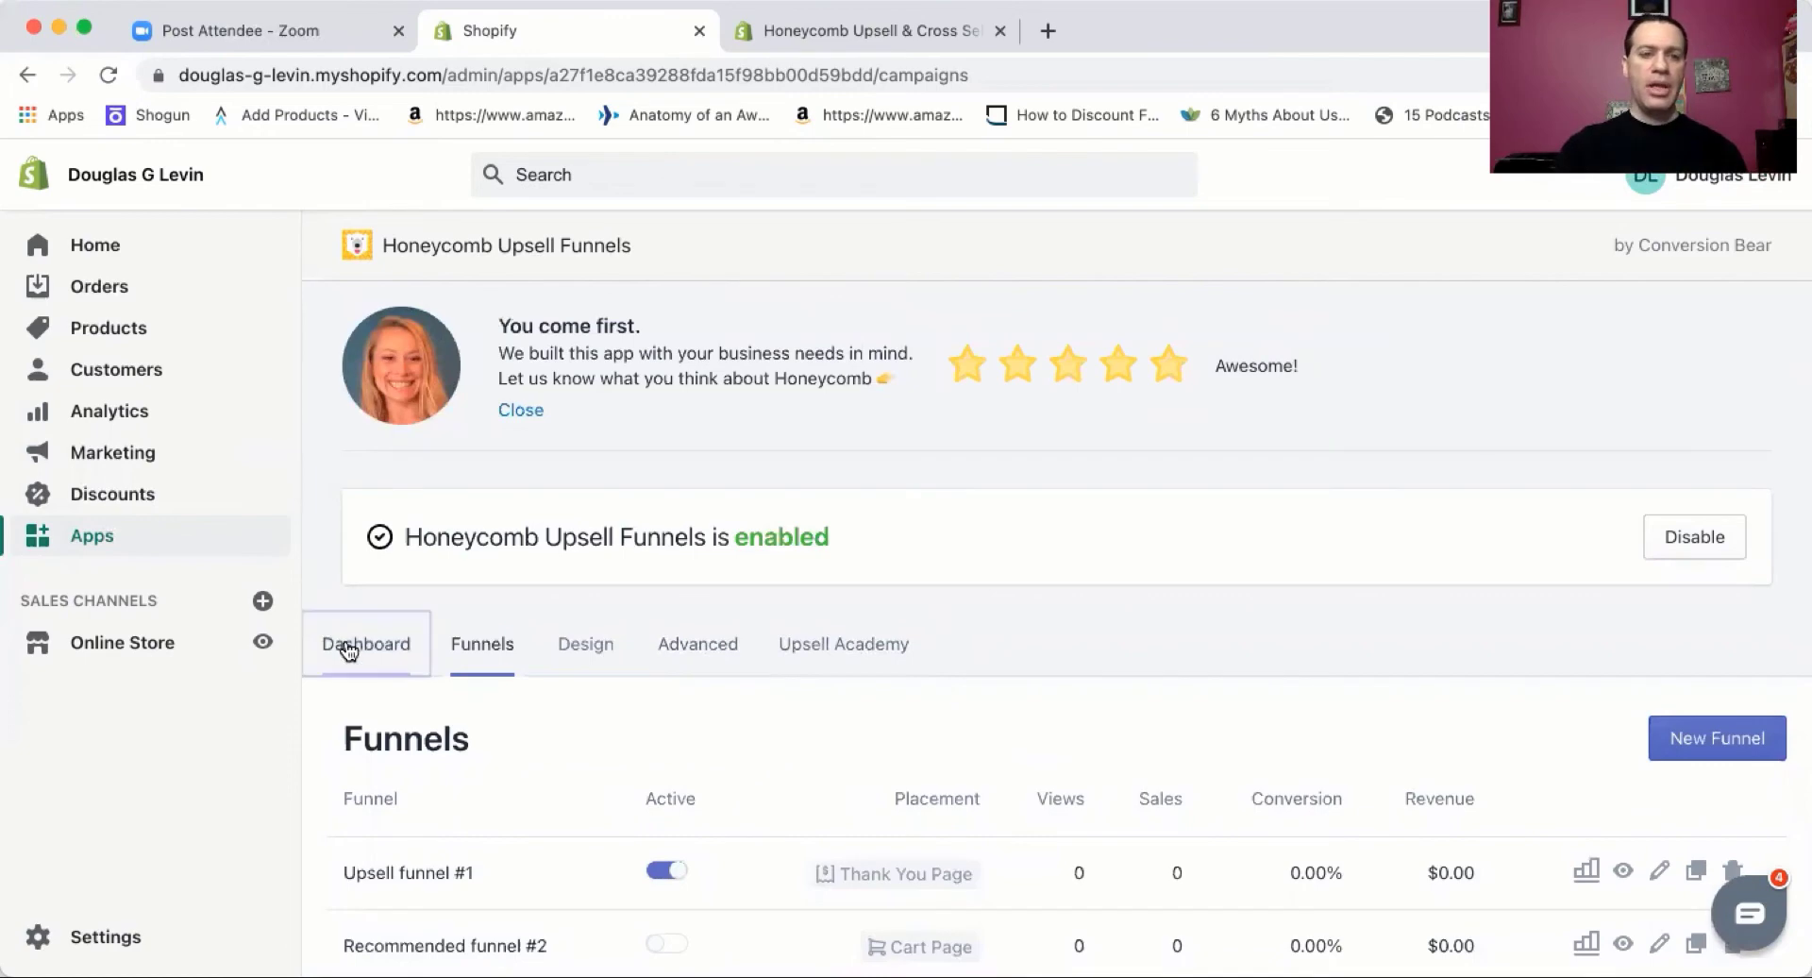
scroll(711, 583, "down", 10)
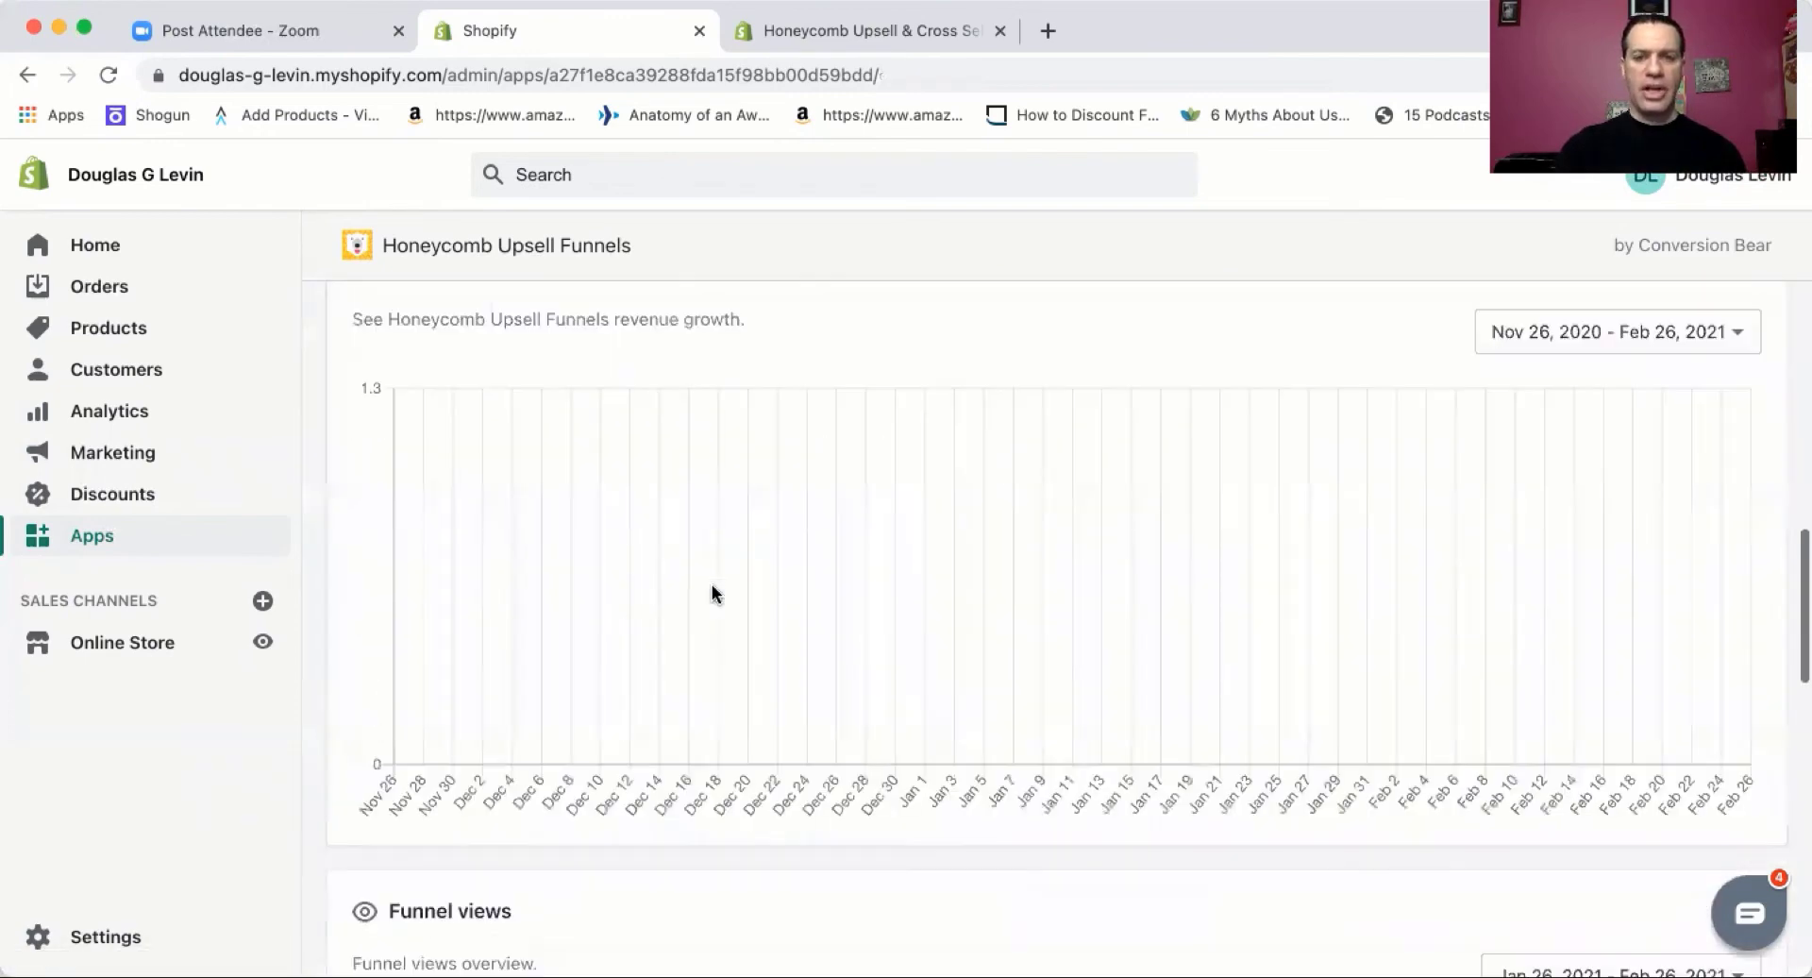
scroll(712, 590, "down", 12)
scroll(712, 590, "up", 5)
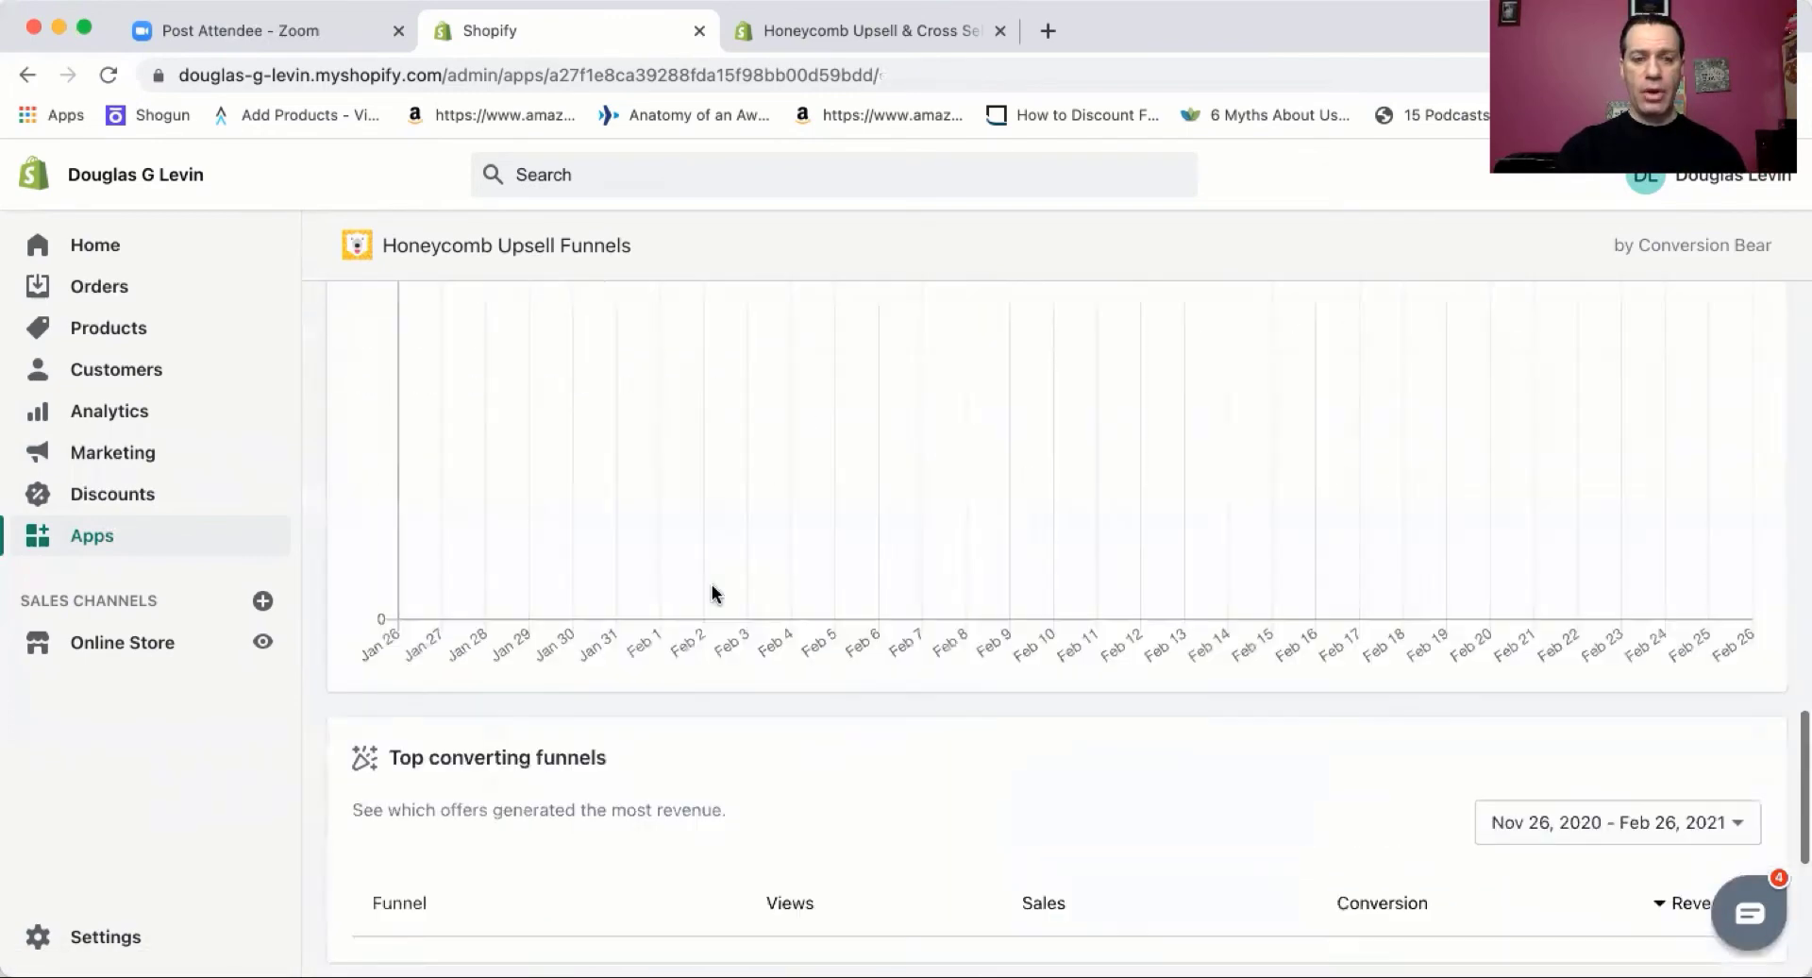
scroll(712, 590, "up", 10)
Look over the funnels list and the design settings with their quick themes
left_click(483, 718)
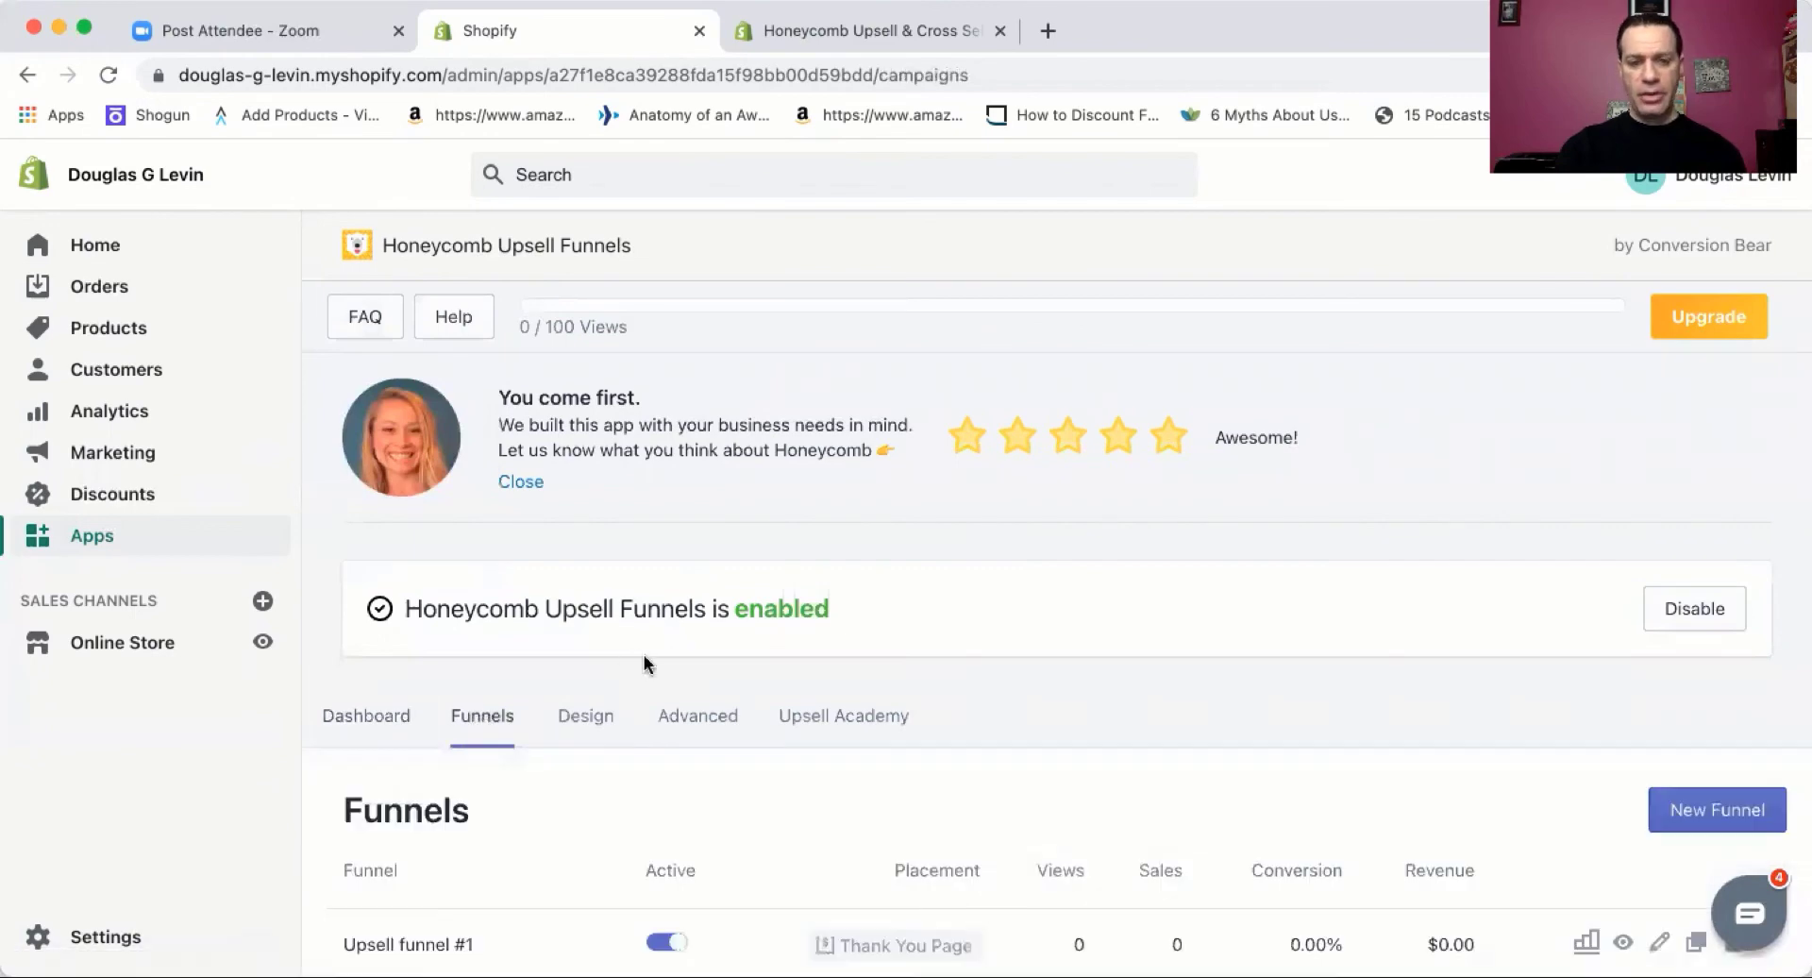
scroll(644, 663, "down", 2)
scroll(643, 664, "up", 2)
left_click(582, 713)
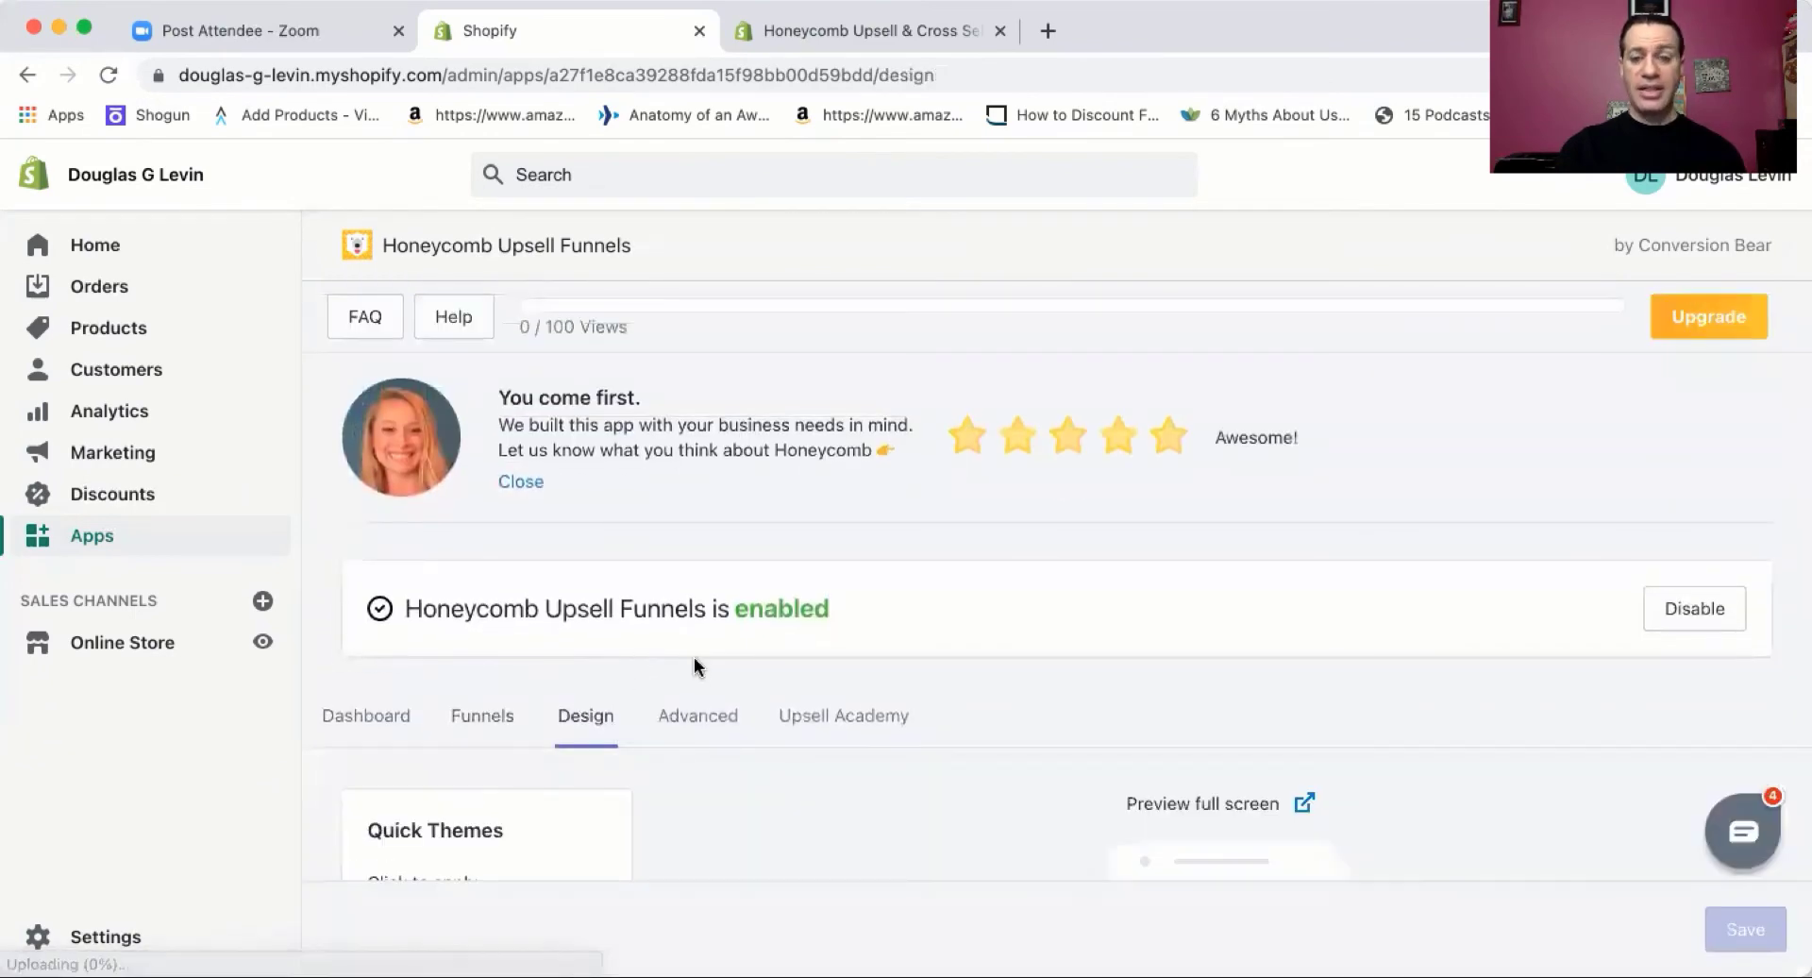
scroll(699, 661, "down", 2)
scroll(750, 698, "down", 5)
scroll(749, 698, "up", 8)
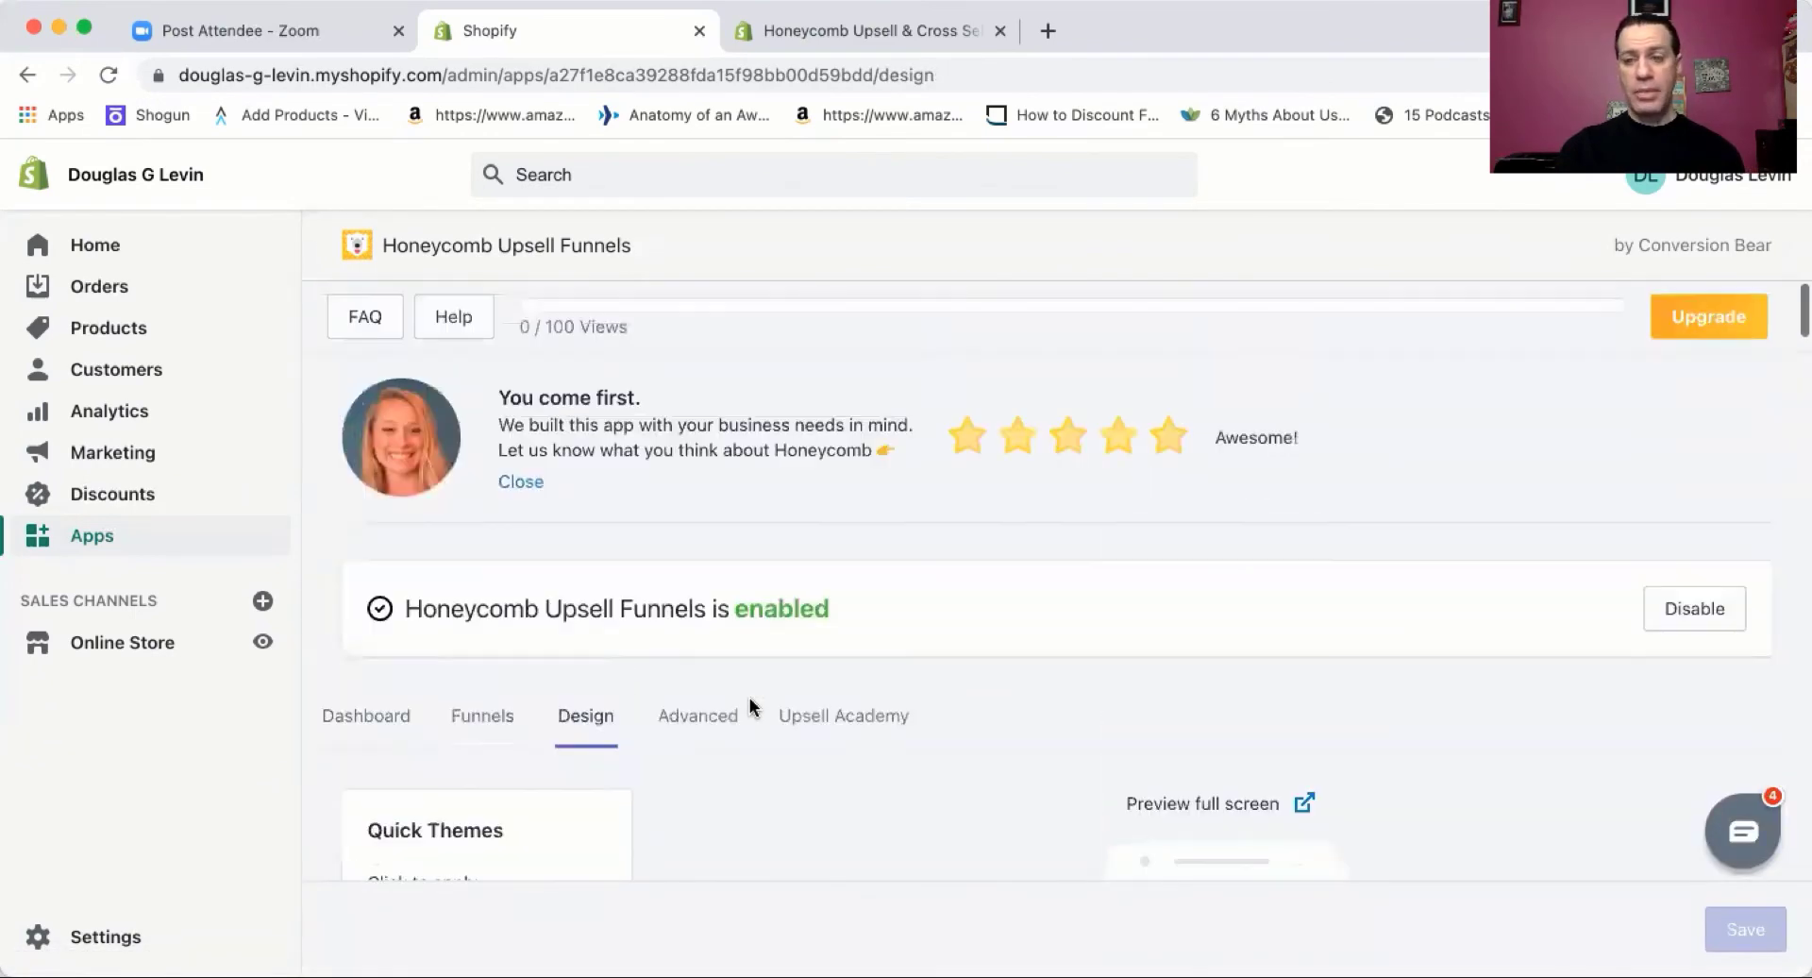
In the advanced settings, compare creating a new order with automatically editing the initial order for accepted upsell offers
left_click(696, 714)
scroll(821, 693, "down", 1)
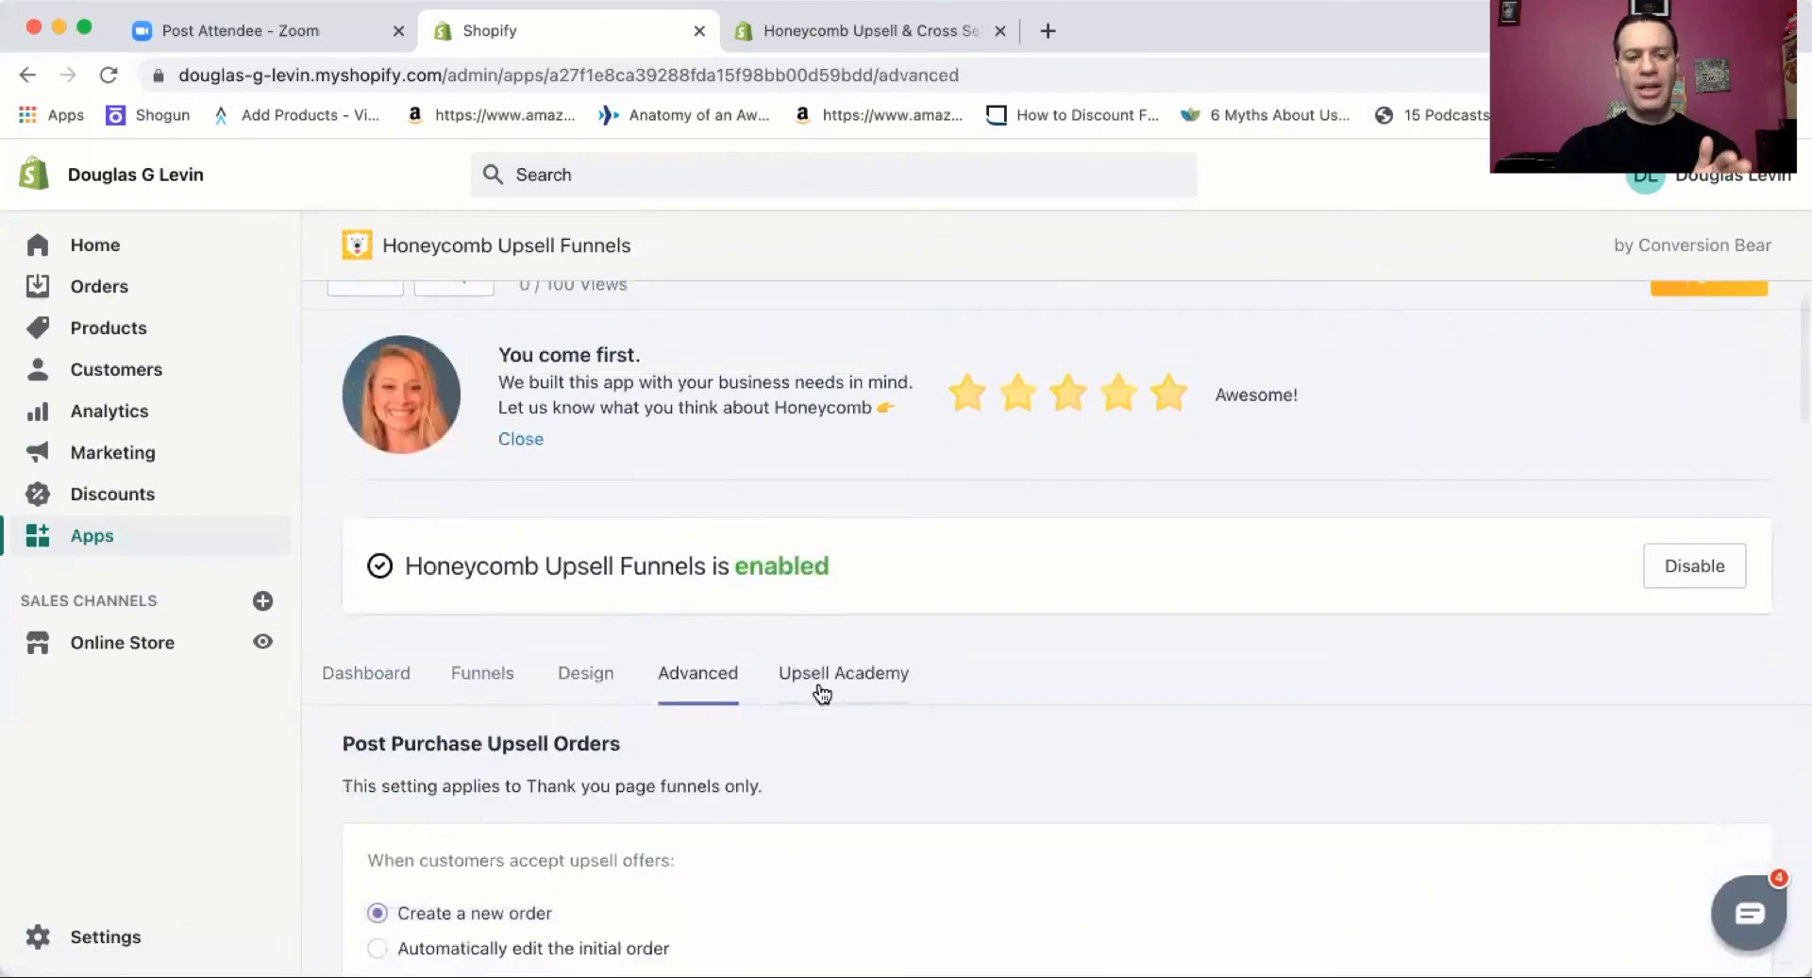
scroll(821, 694, "down", 3)
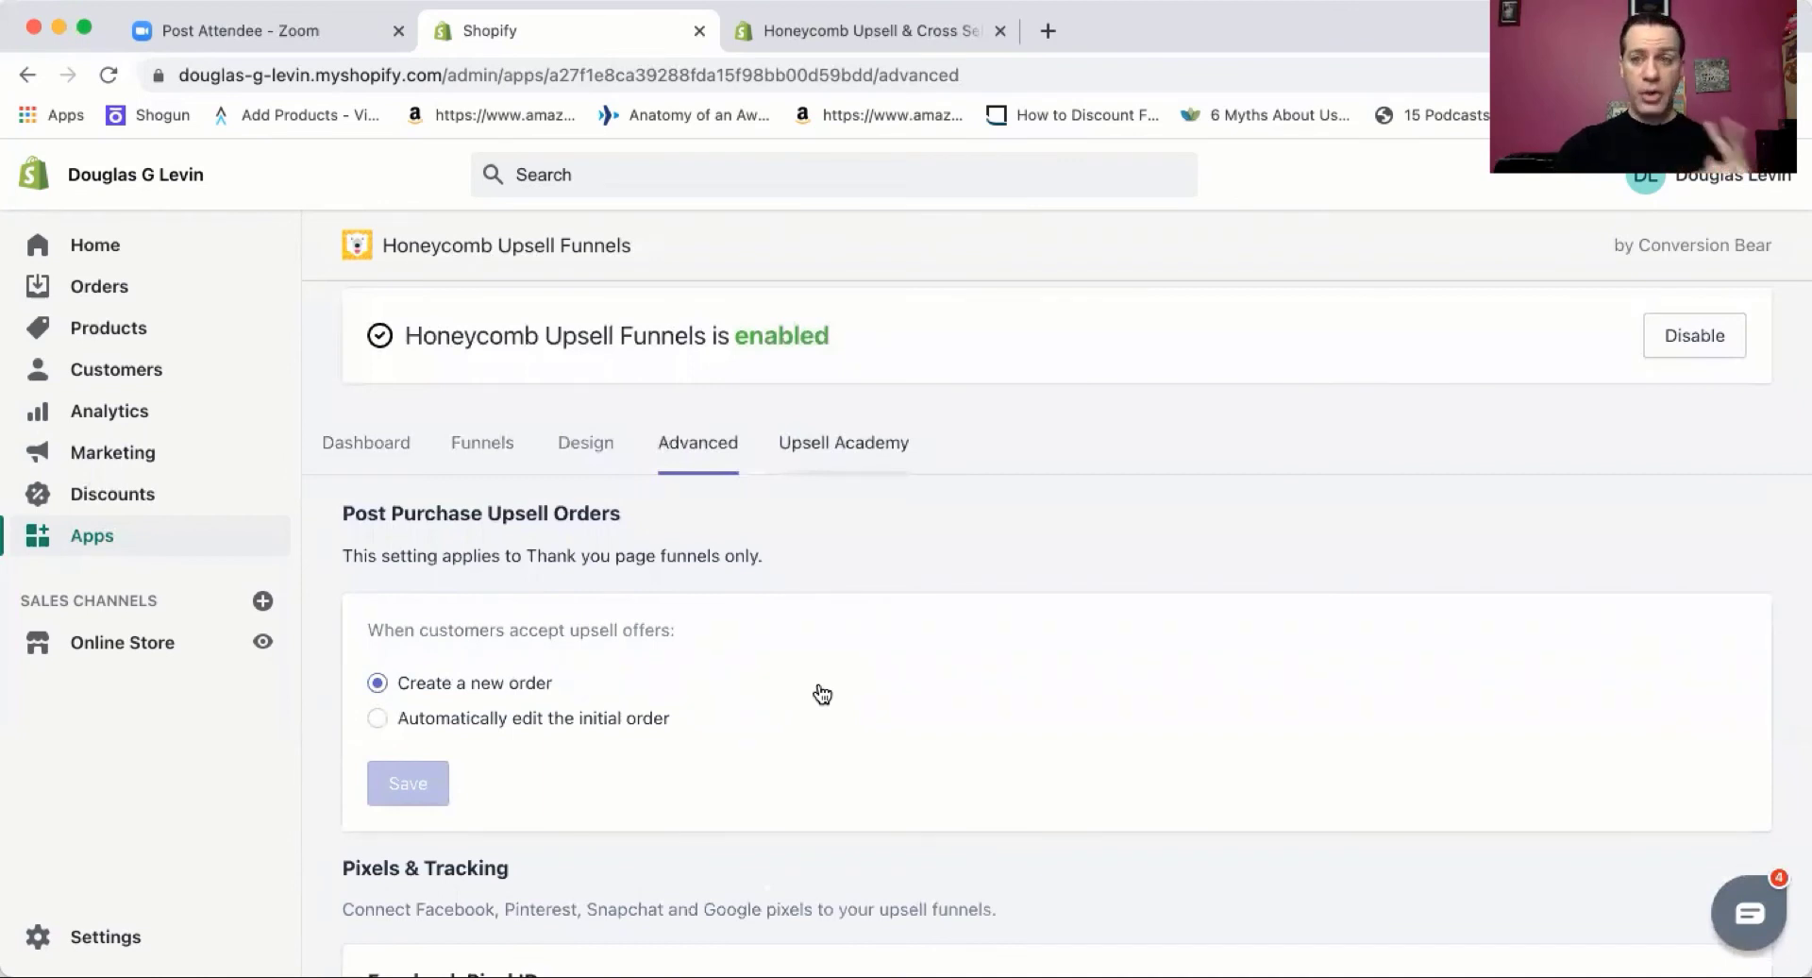
scroll(822, 695, "down", 2)
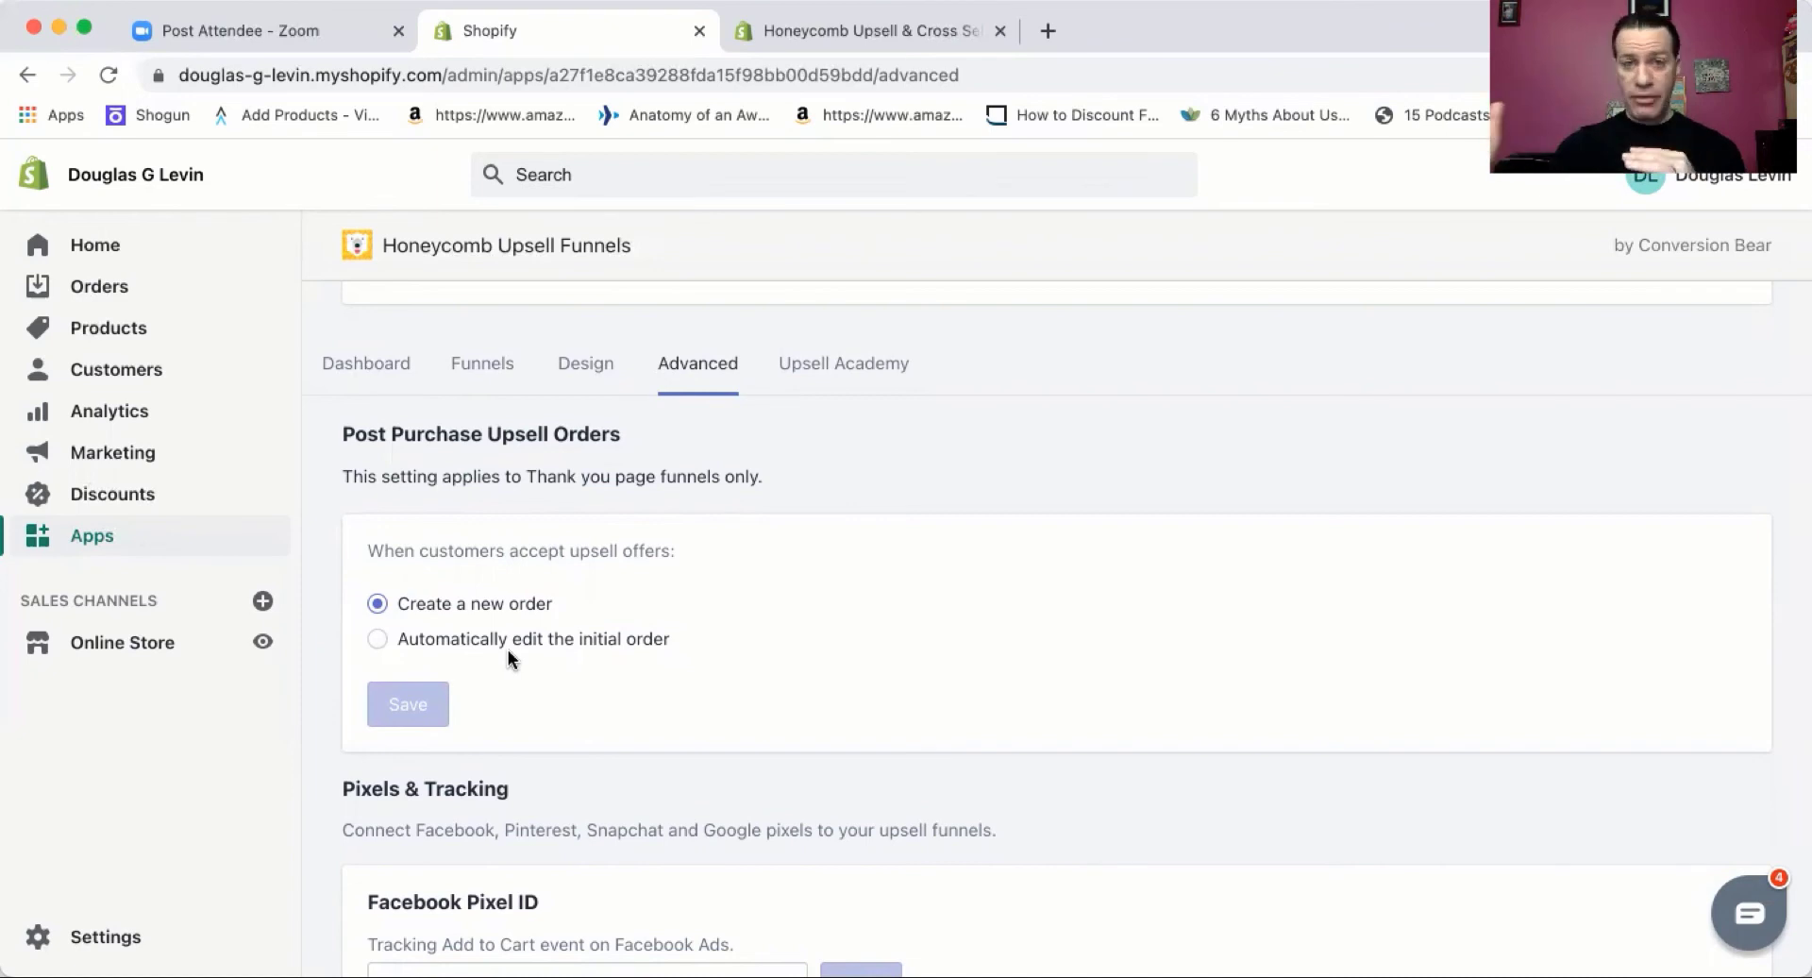
left_click(371, 641)
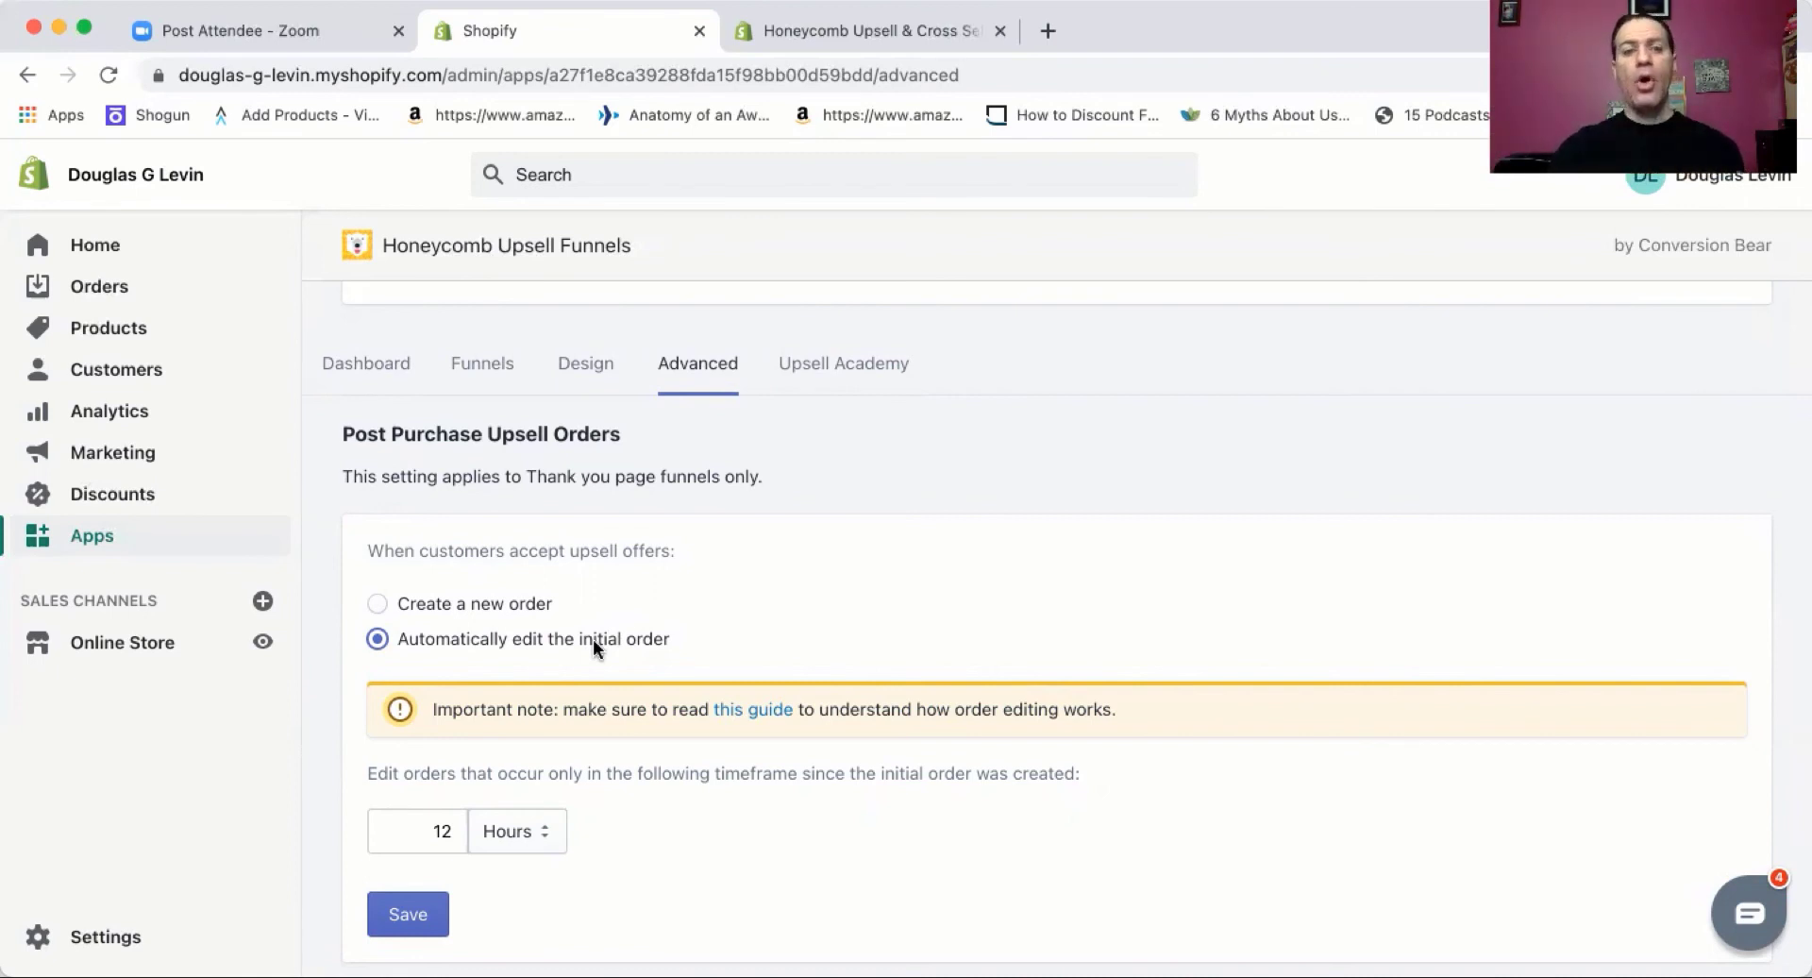
left_click(378, 604)
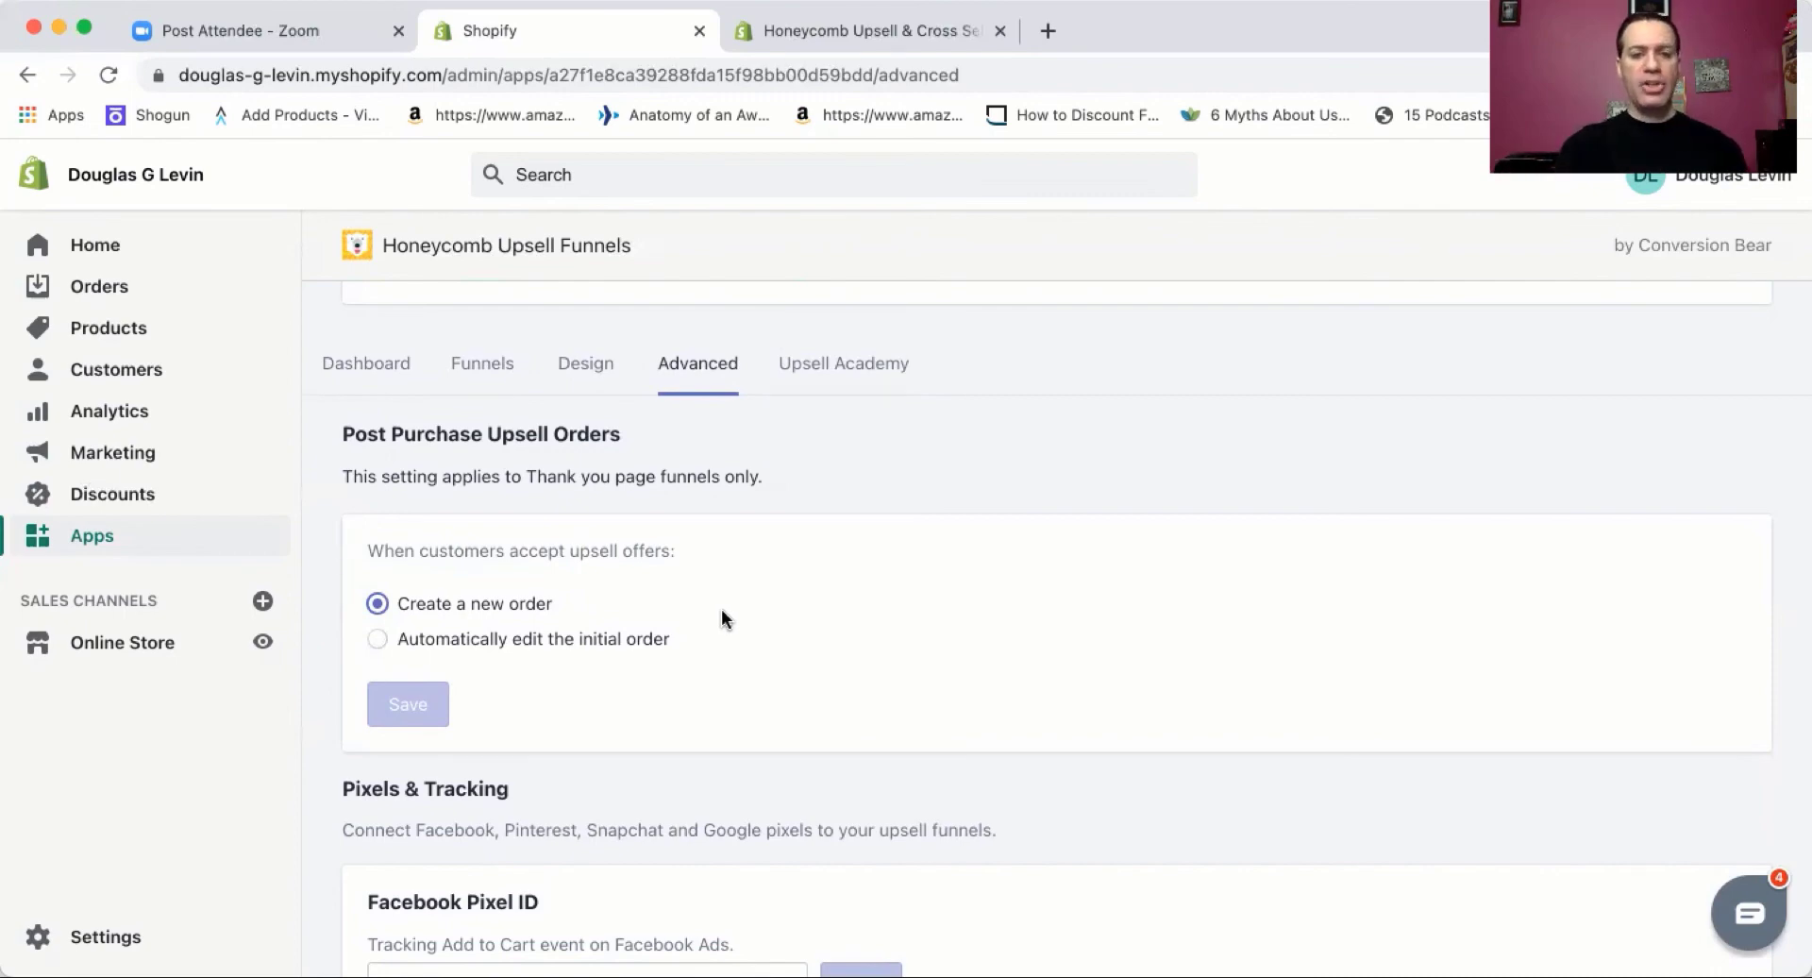
Examine the pixel tracking, custom CSS and custom JavaScript sections of the advanced settings
scroll(721, 615, "down", 5)
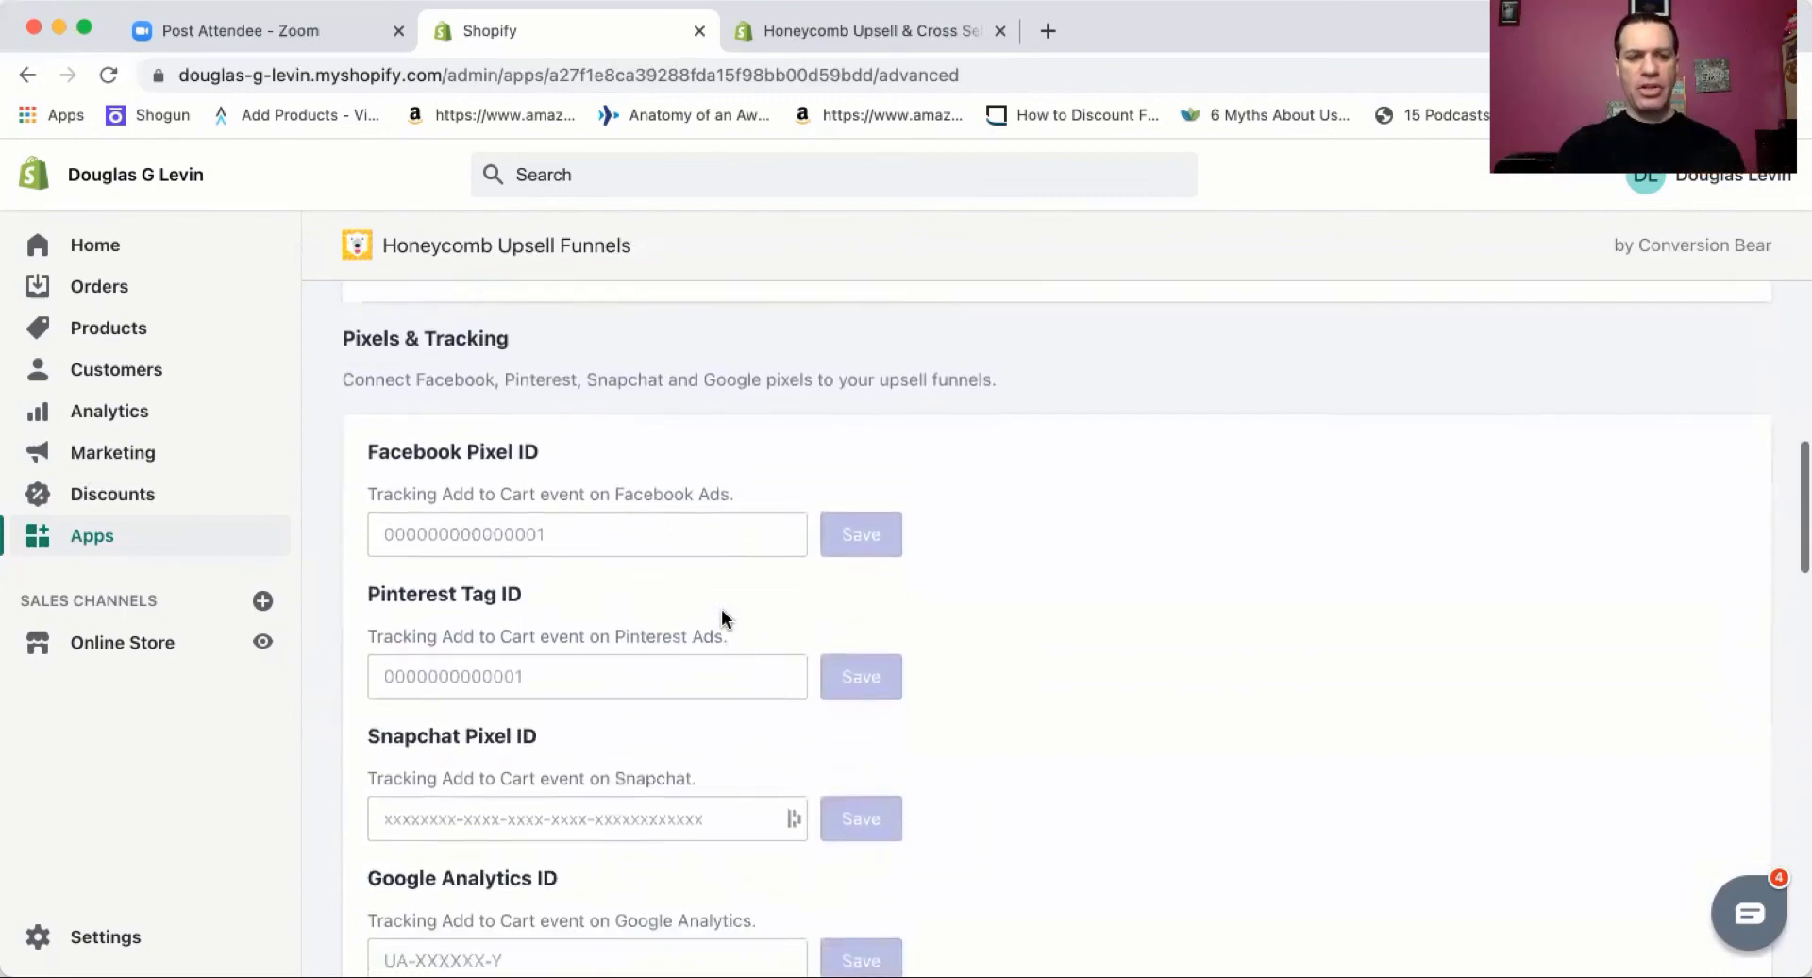
scroll(721, 615, "down", 7)
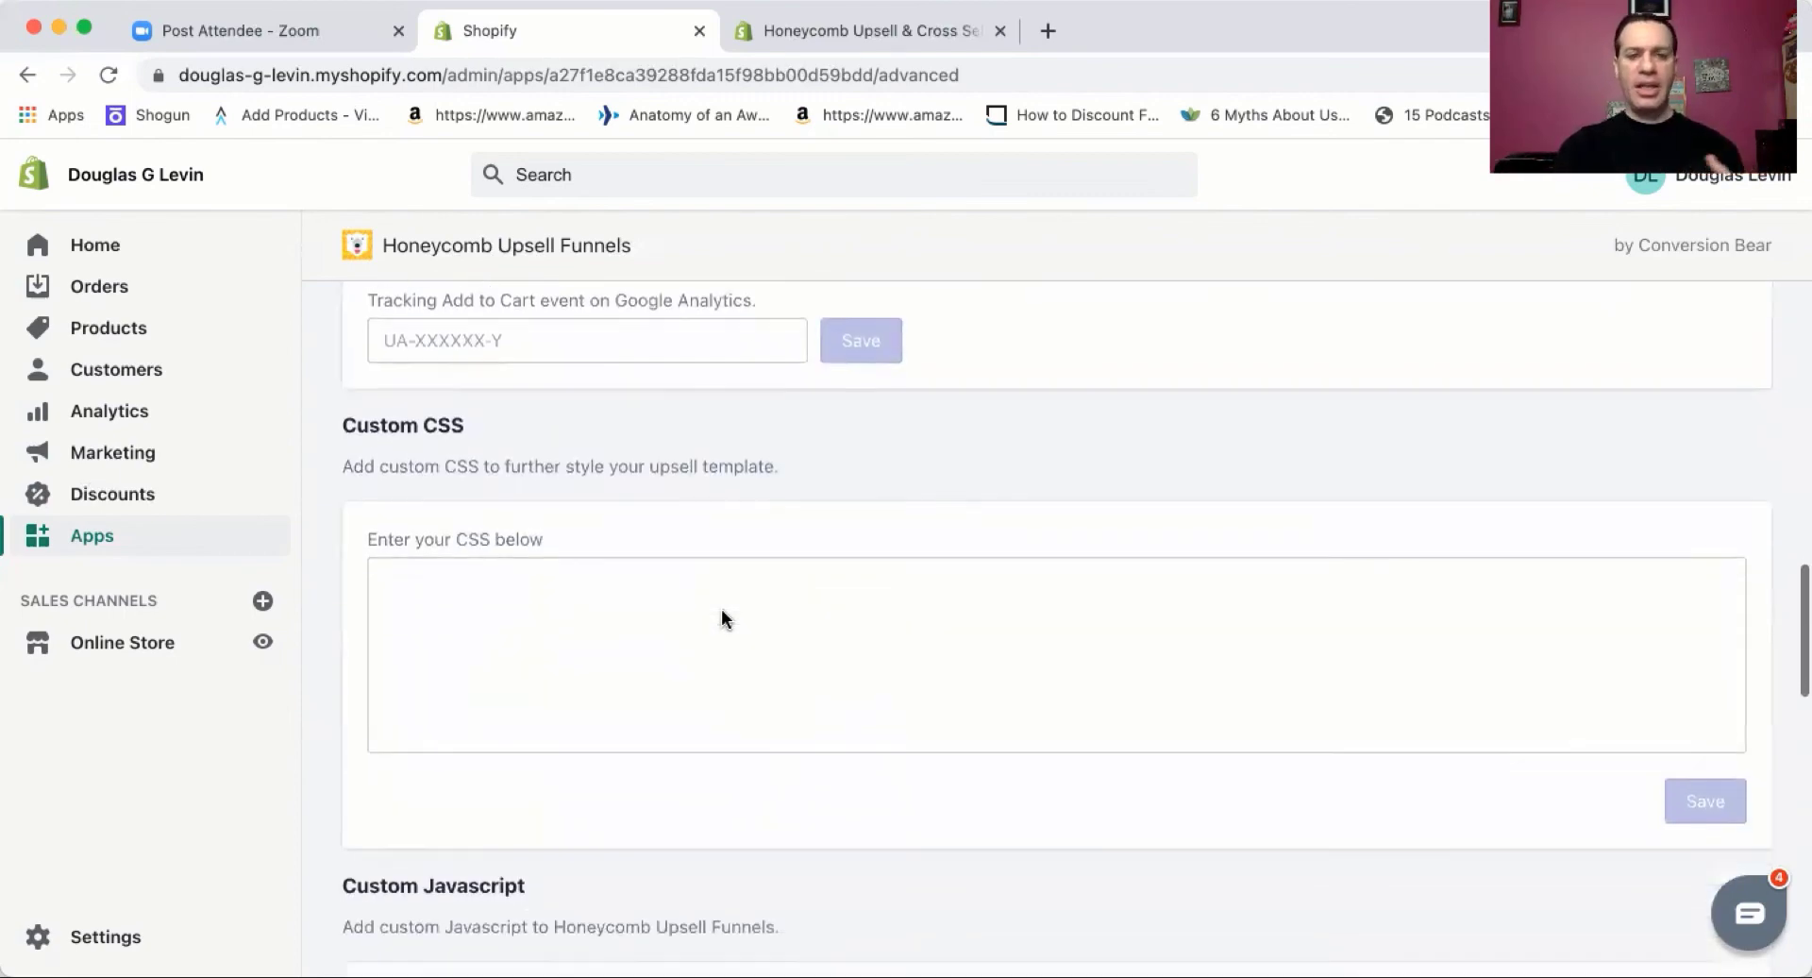
scroll(721, 618, "down", 3)
scroll(721, 618, "up", 15)
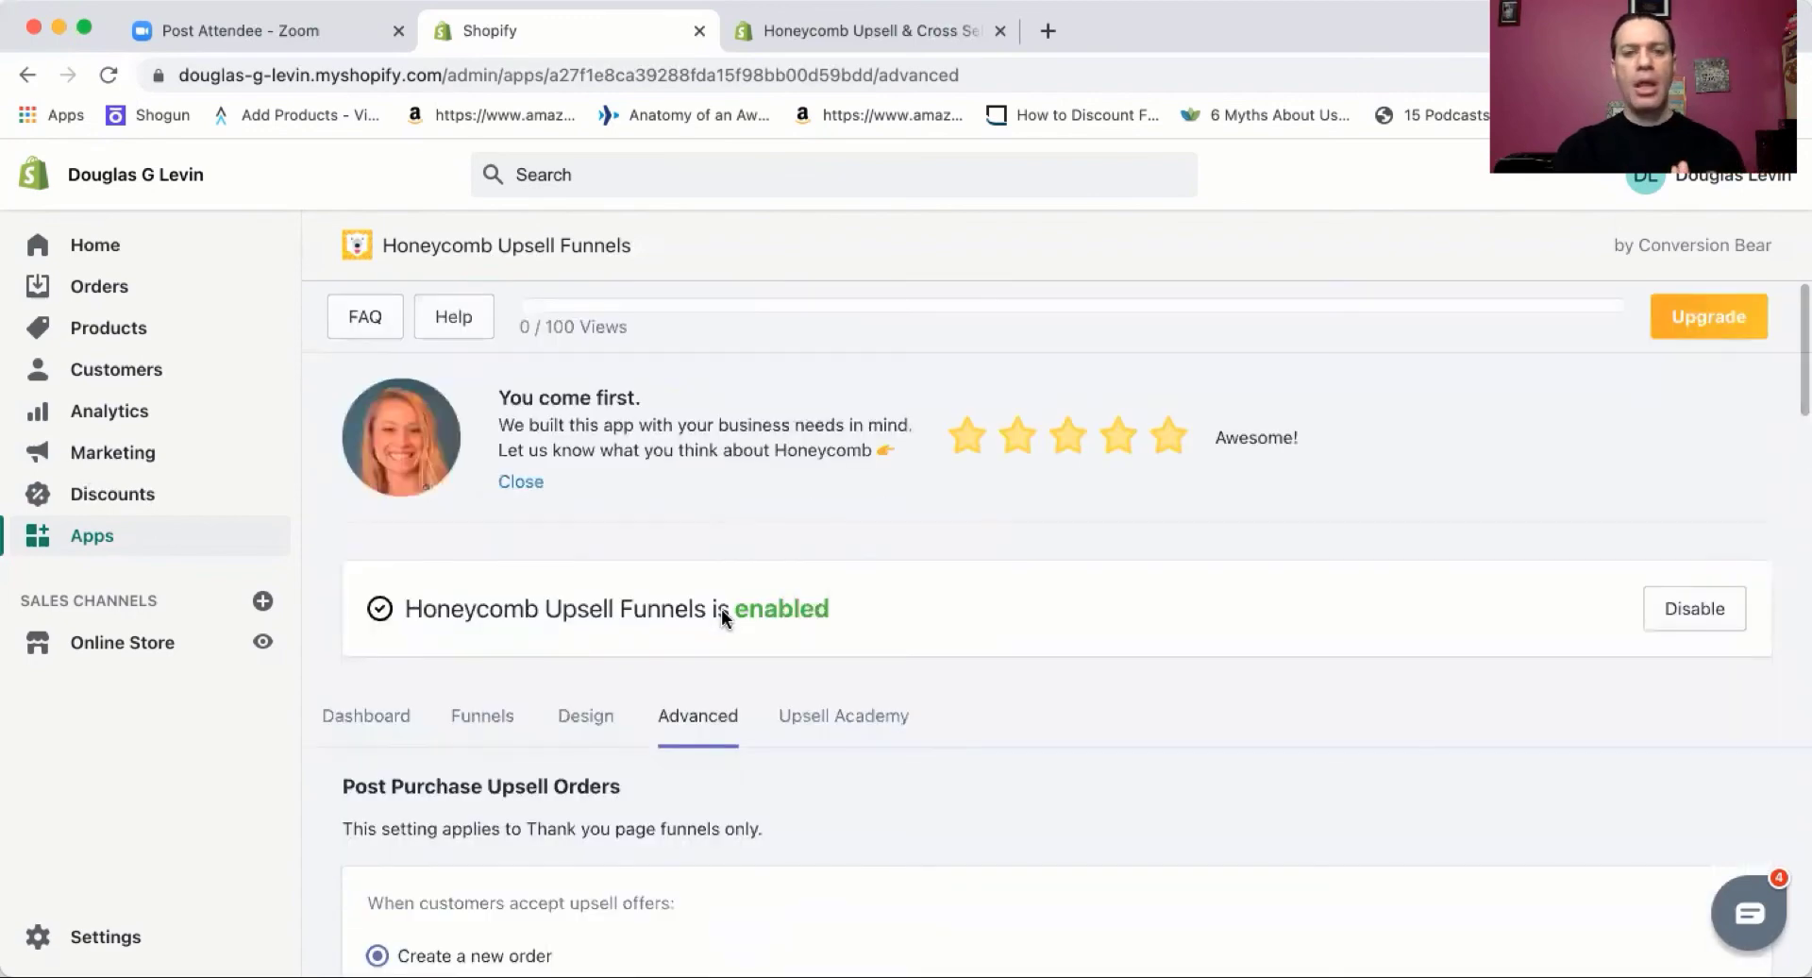
Choose to automatically edit the initial order when customers accept post-purchase upsell offers
scroll(721, 608, "down", 2)
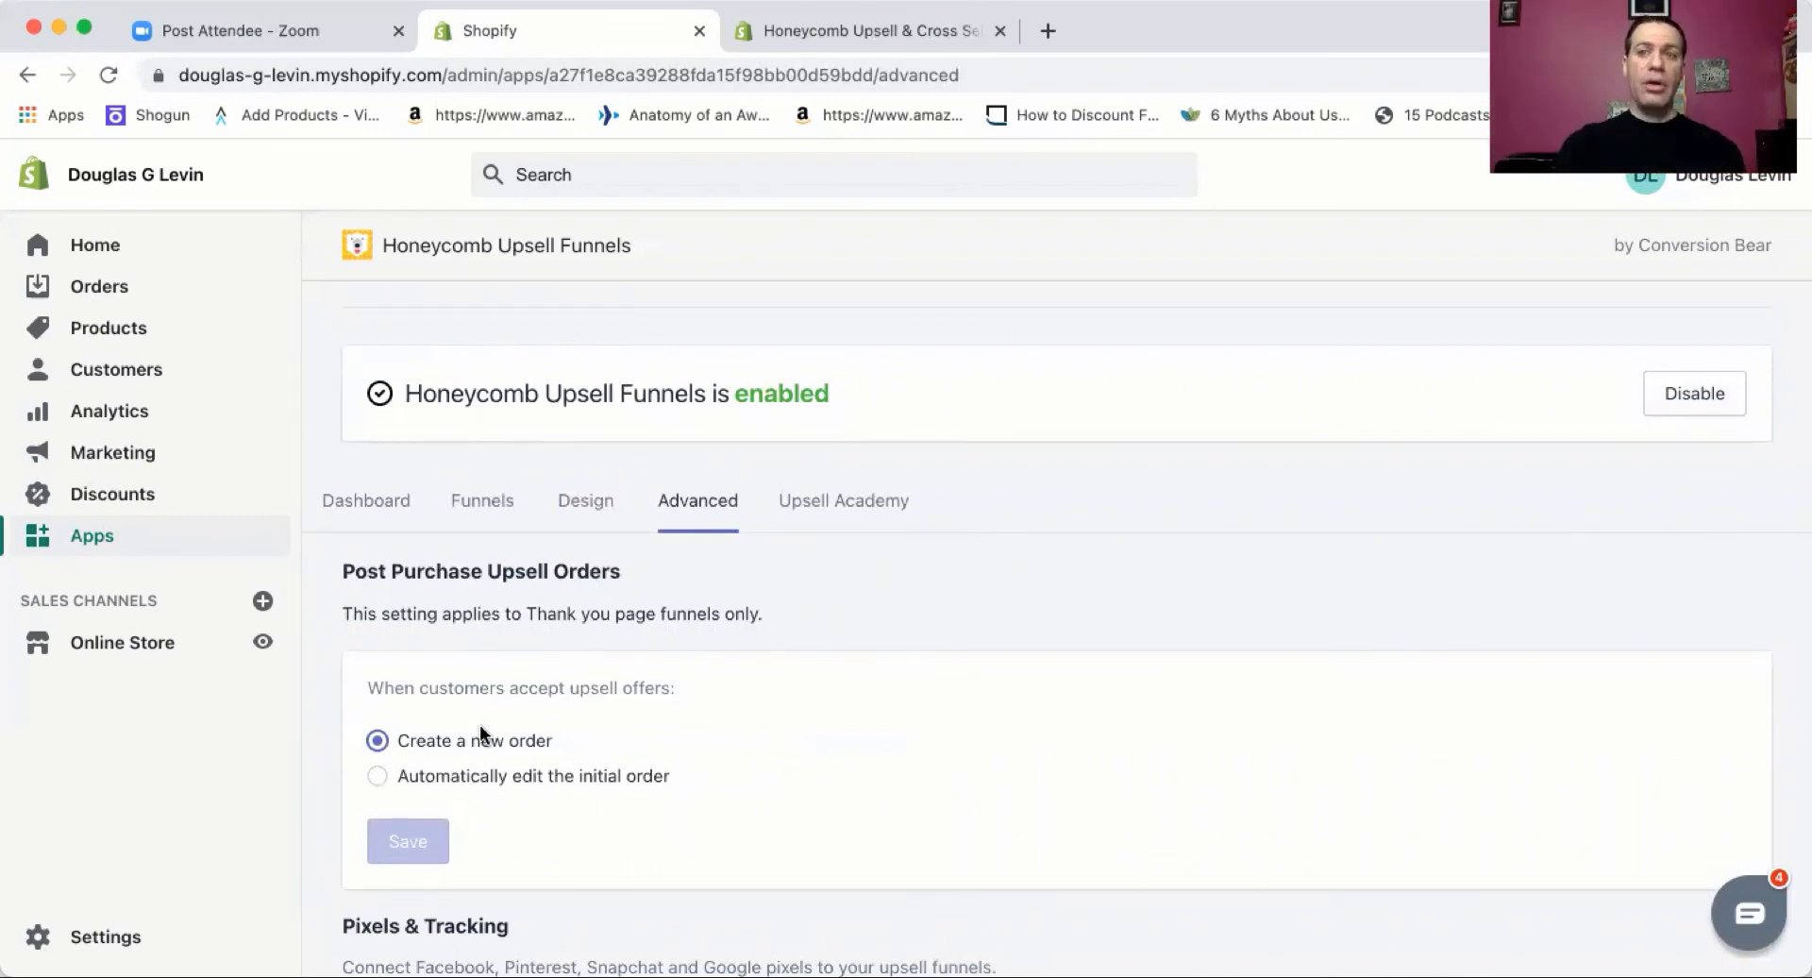
scroll(479, 727, "down", 2)
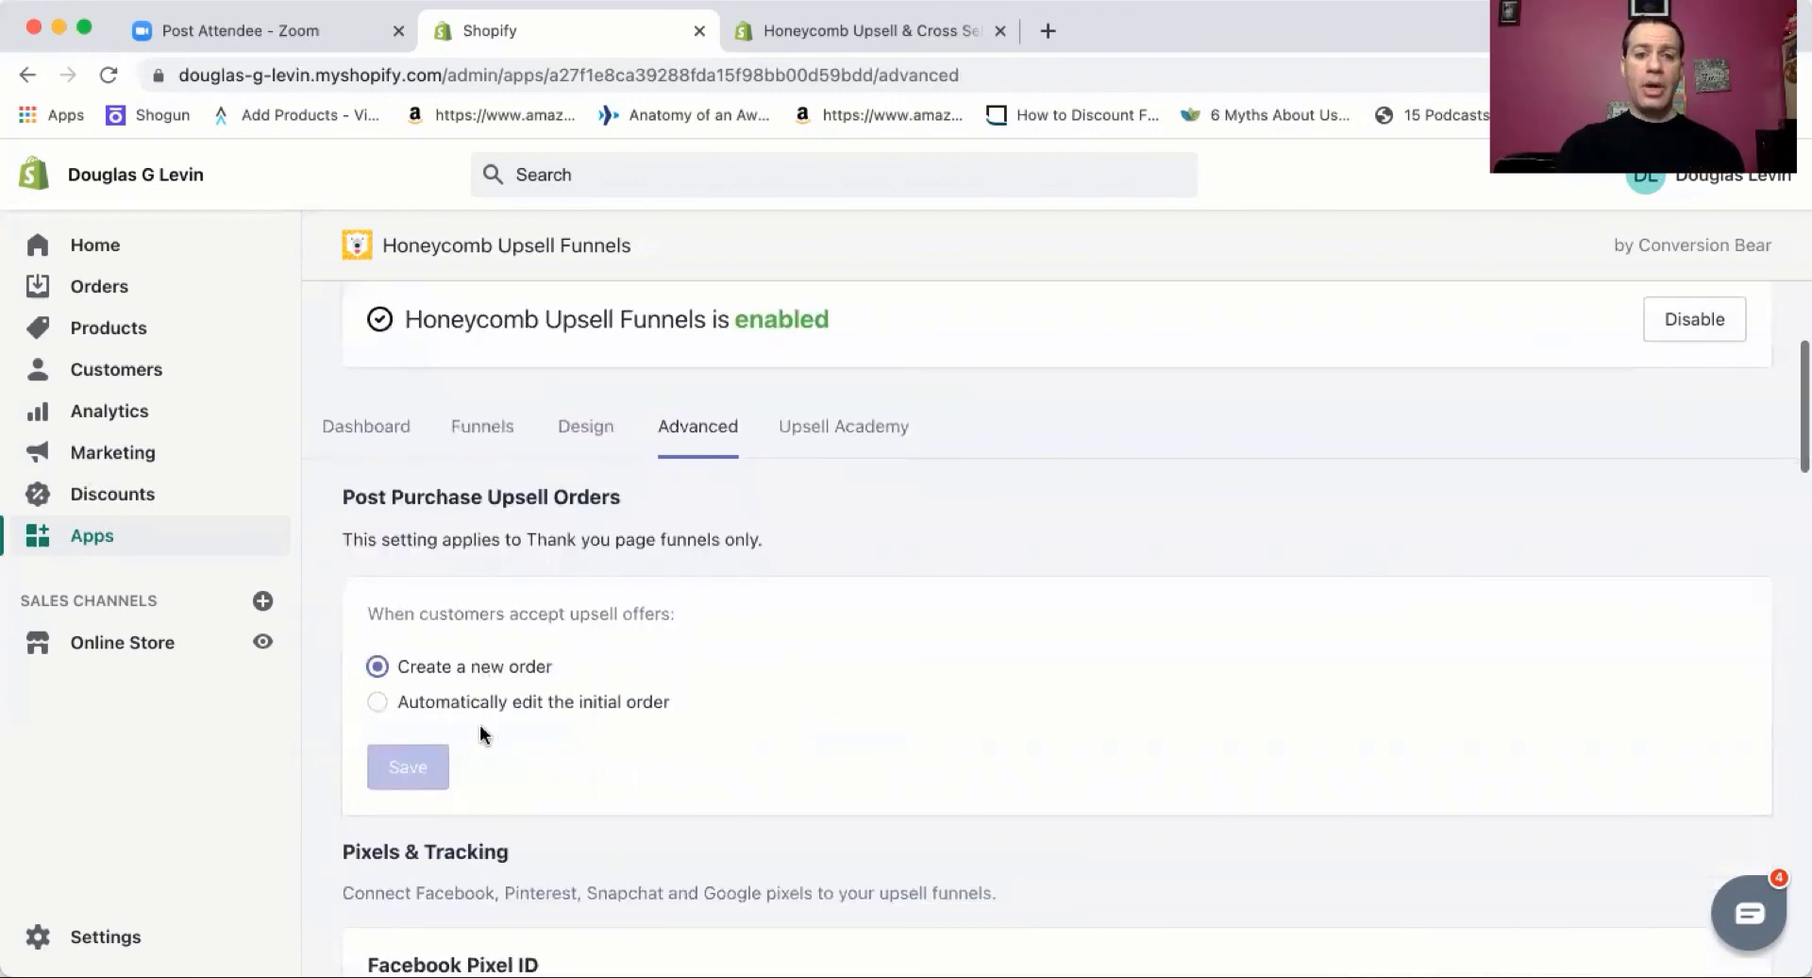
left_click(383, 703)
scroll(613, 680, "down", 3)
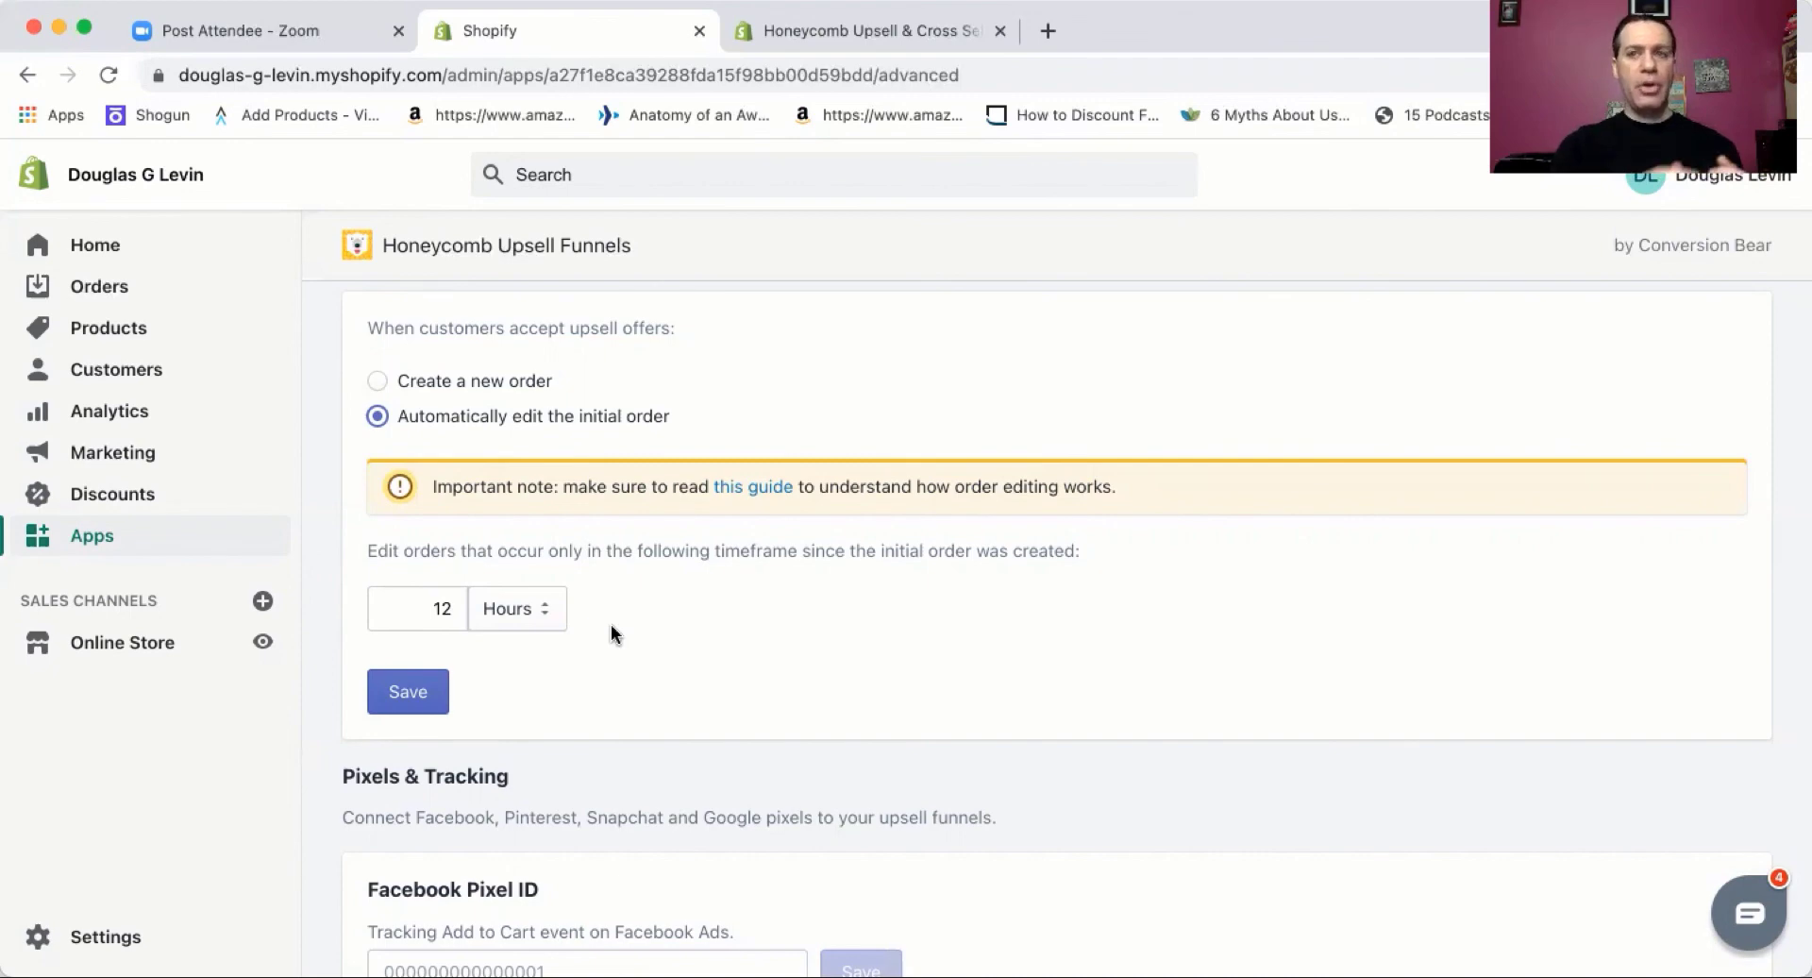
left_click(375, 380)
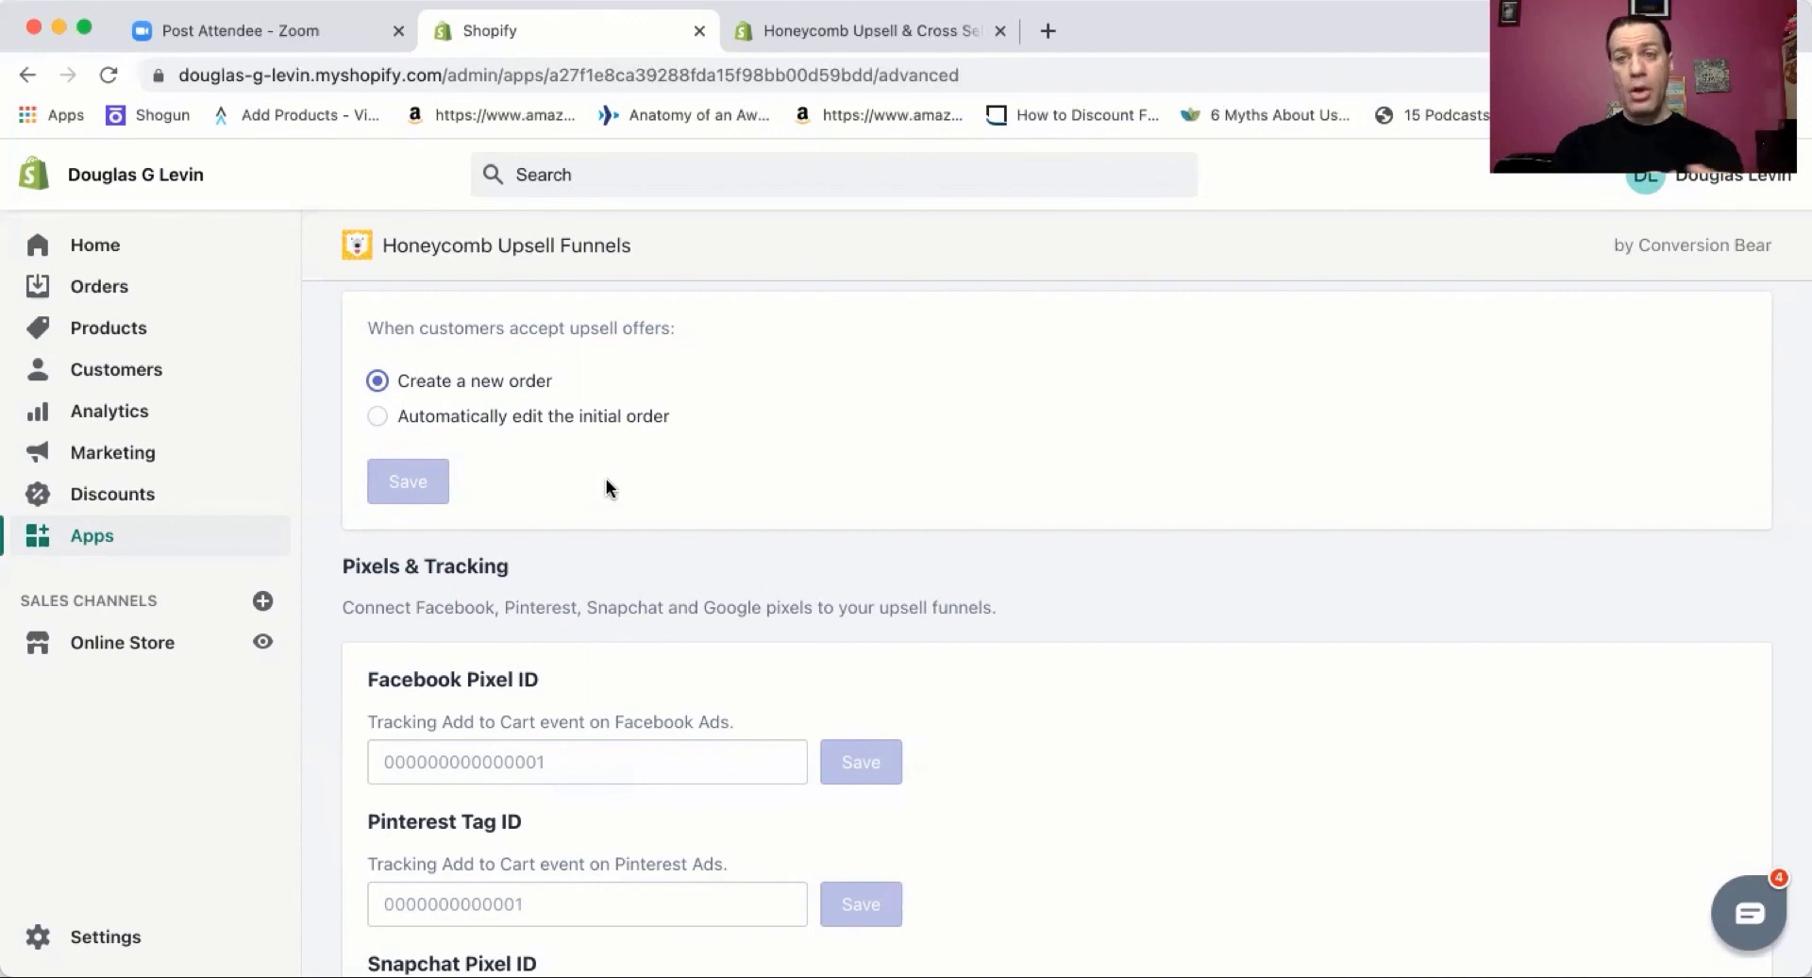
left_click(376, 416)
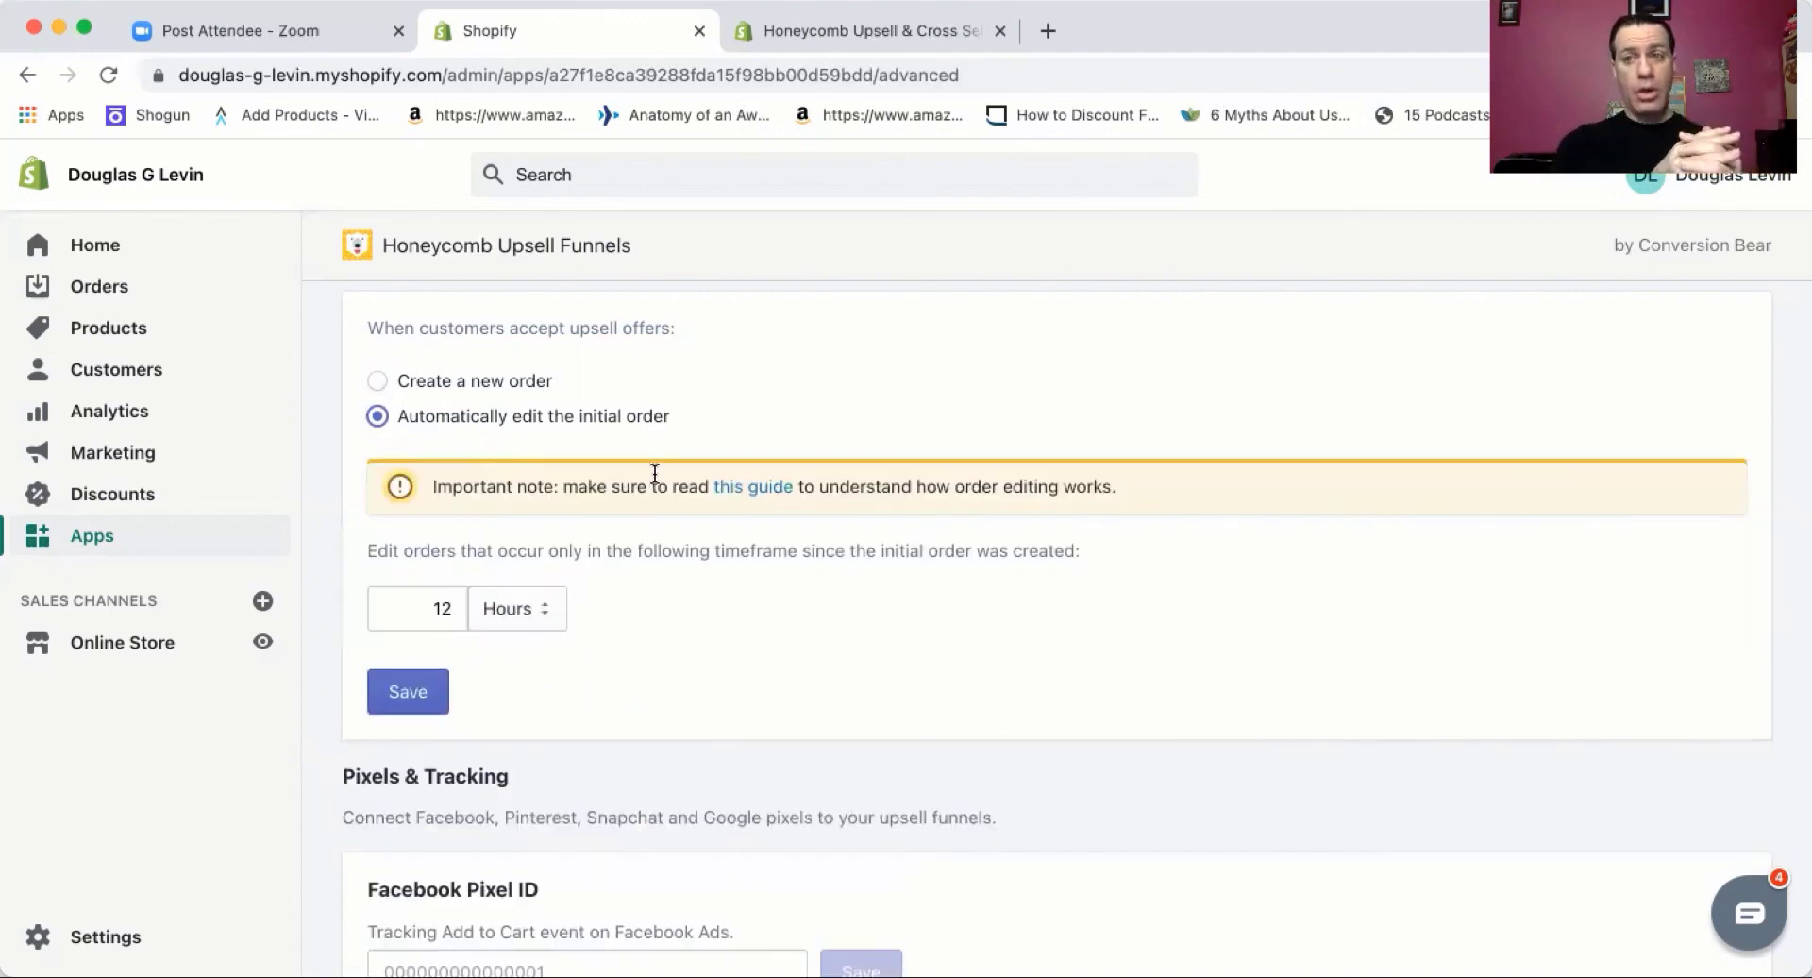